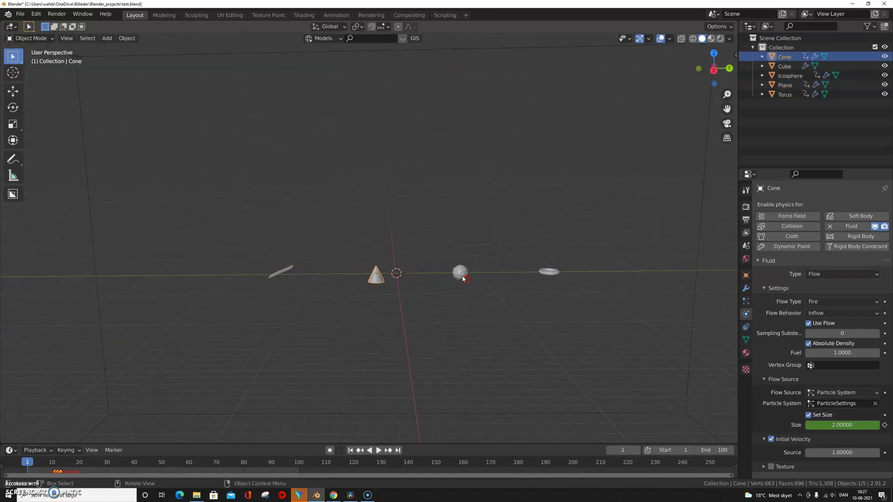
# Inspect the sphere and torus fire emitters, and play the finished fire simulation with all emitters in view
pyautogui.click(459, 271)
pyautogui.click(546, 271)
pyautogui.scroll(-3, 463, 268)
pyautogui.click(413, 396)
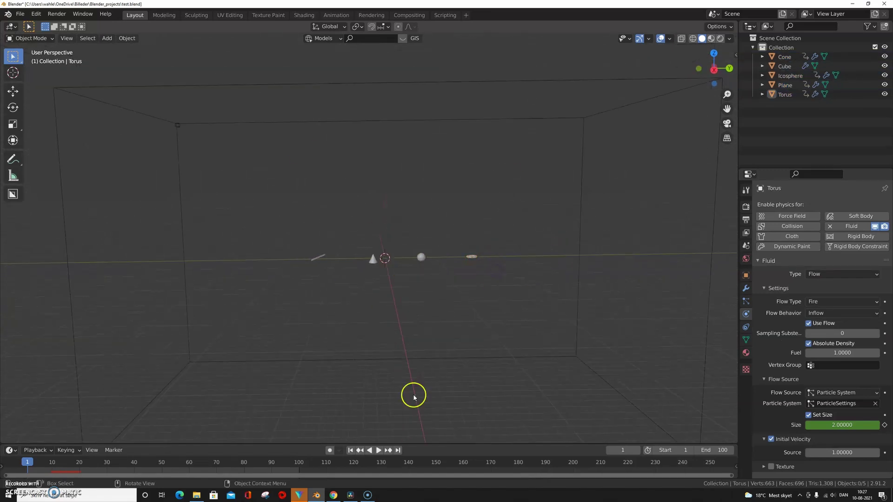
pyautogui.press('space')
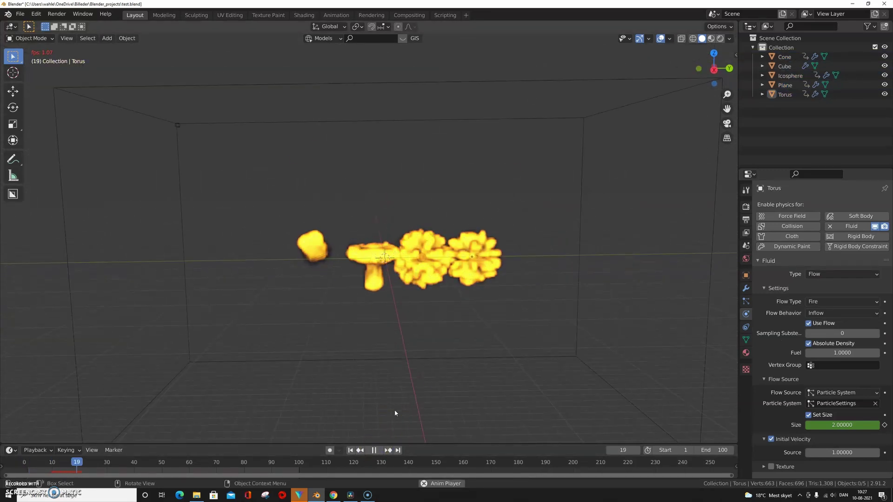
pyautogui.hotkey('shift', 'Left')
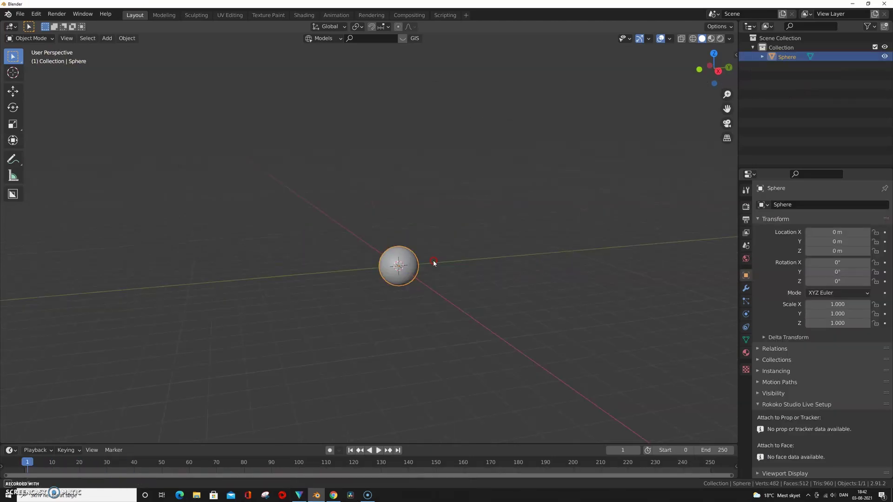
# Add a particle system to the sphere and name both the system and its settings Smoke_guide
pyautogui.scroll(5, 490, 281)
pyautogui.scroll(-4, 422, 231)
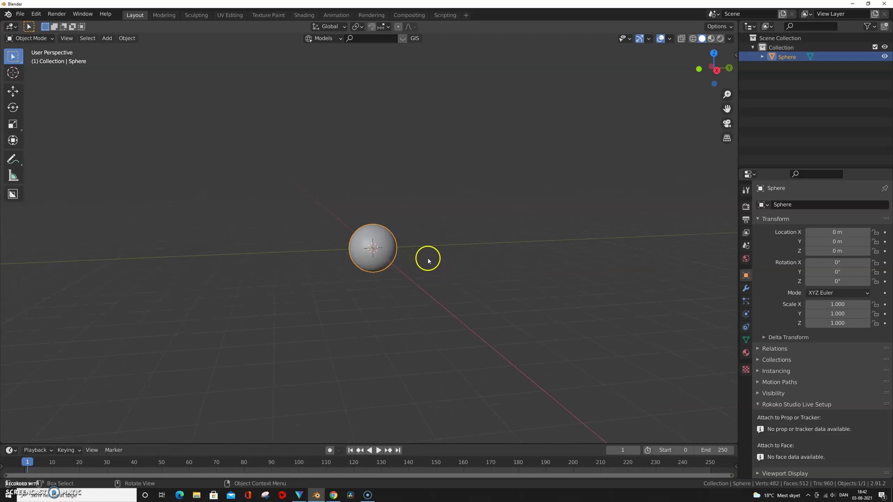
pyautogui.click(745, 301)
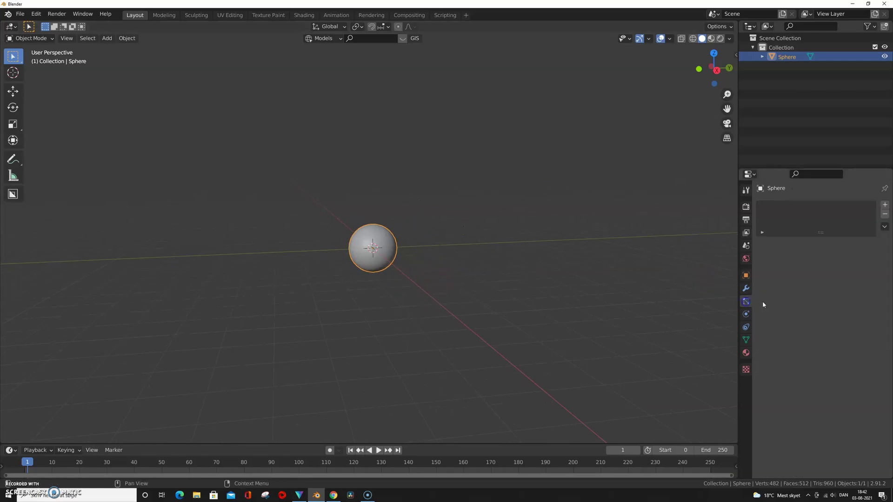
pyautogui.click(885, 205)
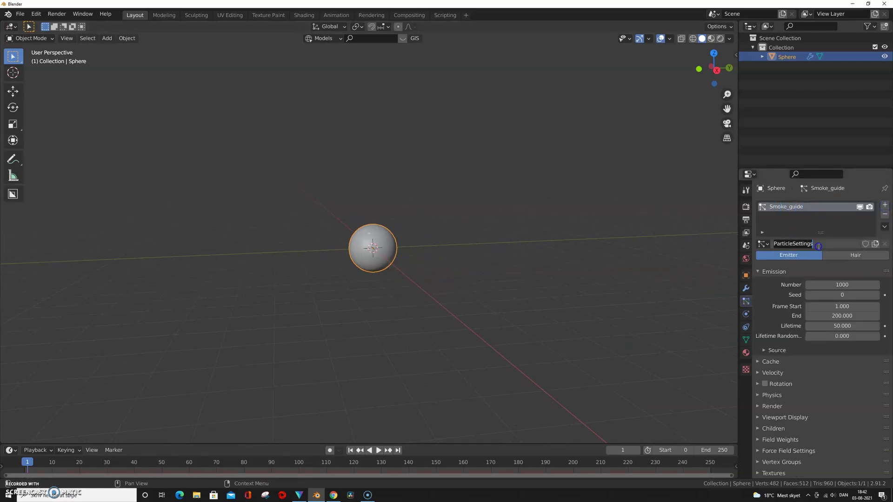
pyautogui.write('_guide')
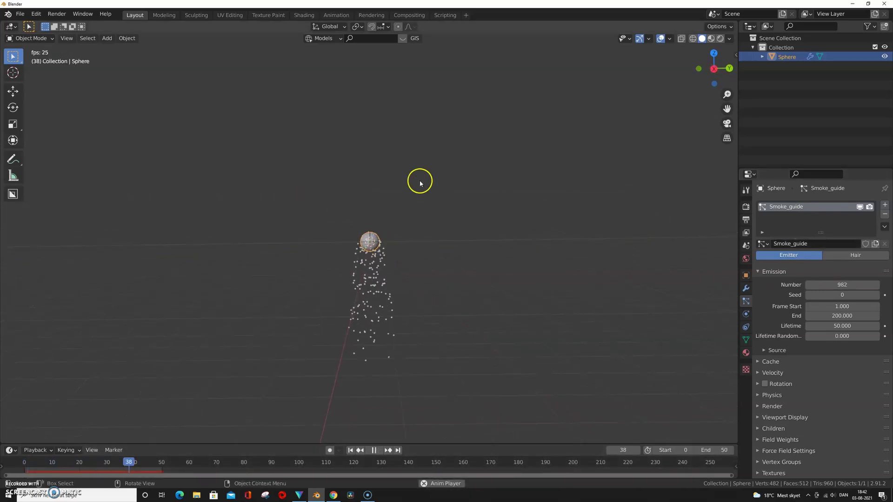
# Set the Smoke_guide emission to 200 particles, starting at frame 5 and ending at frame 9
pyautogui.moveTo(469, 276); pyautogui.dragTo(485, 277, button='middle')
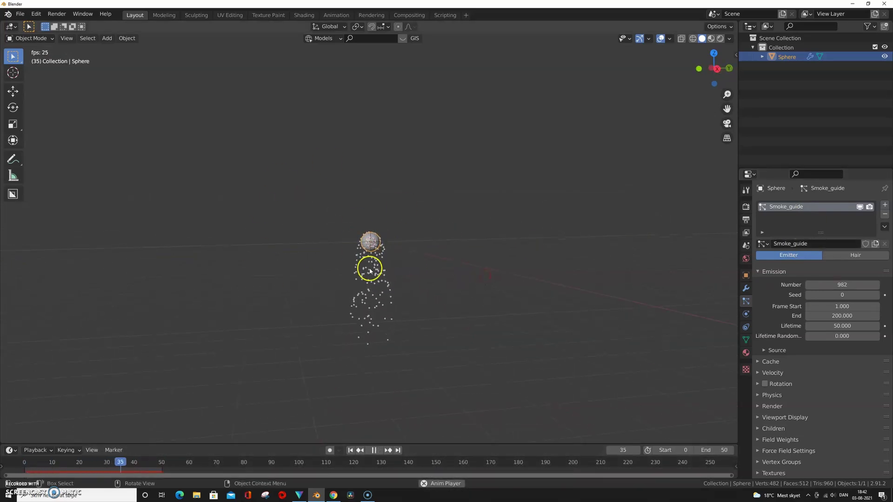
pyautogui.moveTo(839, 284); pyautogui.dragTo(778, 286)
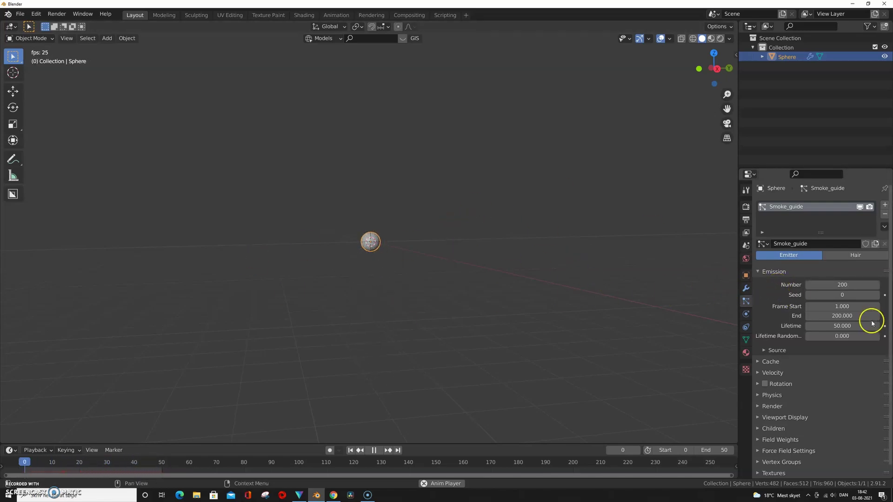
pyautogui.click(849, 309)
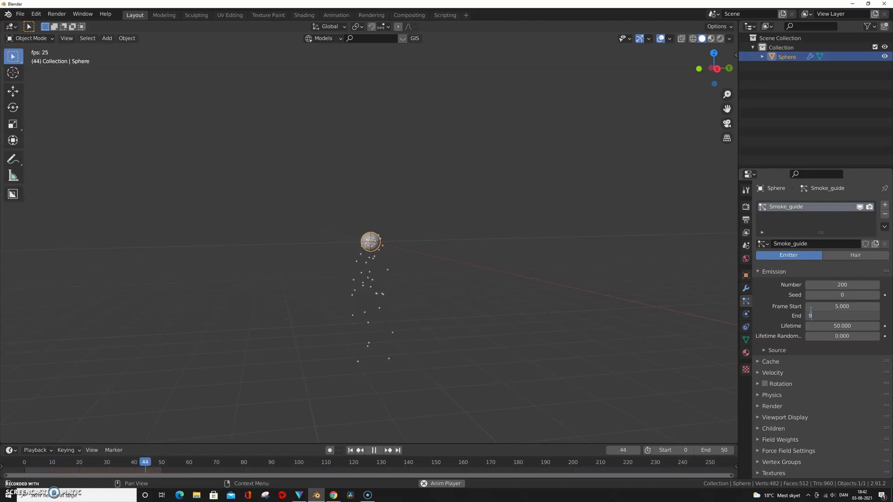
pyautogui.press('Return')
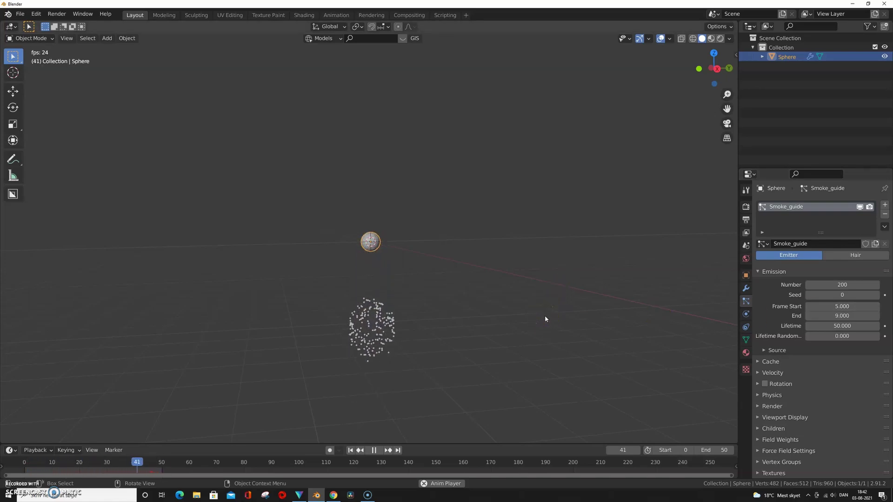
# Set the particles' normal velocity to 24 m/s
pyautogui.click(757, 373)
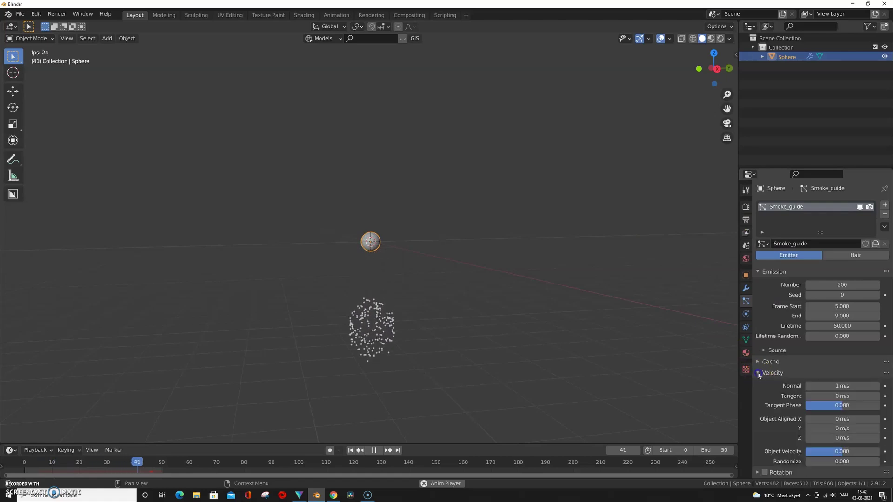
pyautogui.click(840, 386)
pyautogui.moveTo(840, 385); pyautogui.dragTo(797, 383)
pyautogui.write('24')
pyautogui.press('Return')
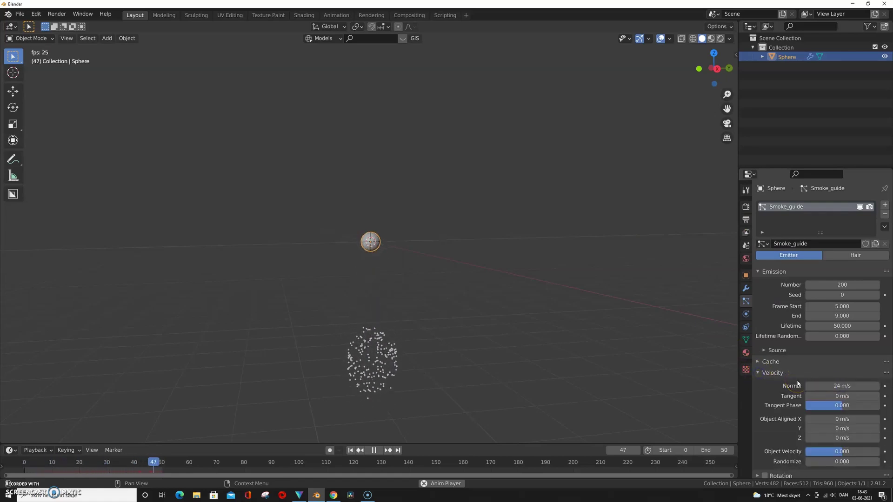
pyautogui.click(629, 375)
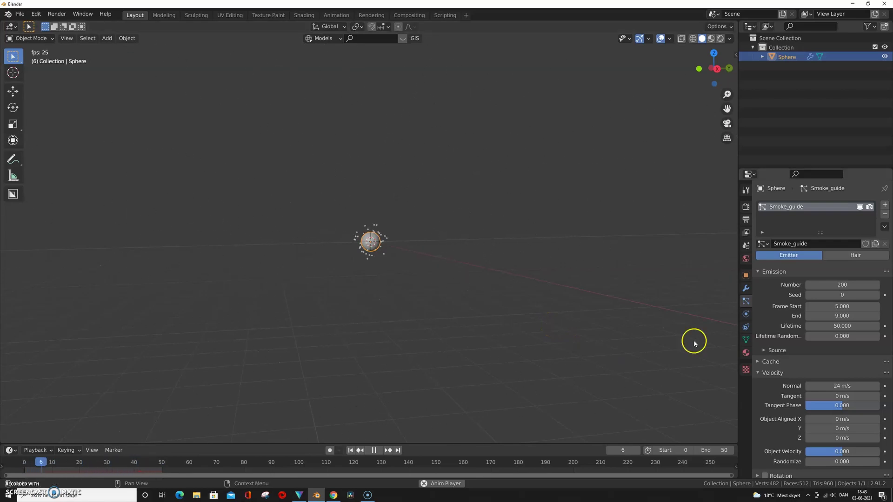
# Set the particle lifetime to 5 frames and the lifetime randomness to 0.65
pyautogui.click(846, 328)
pyautogui.write('5')
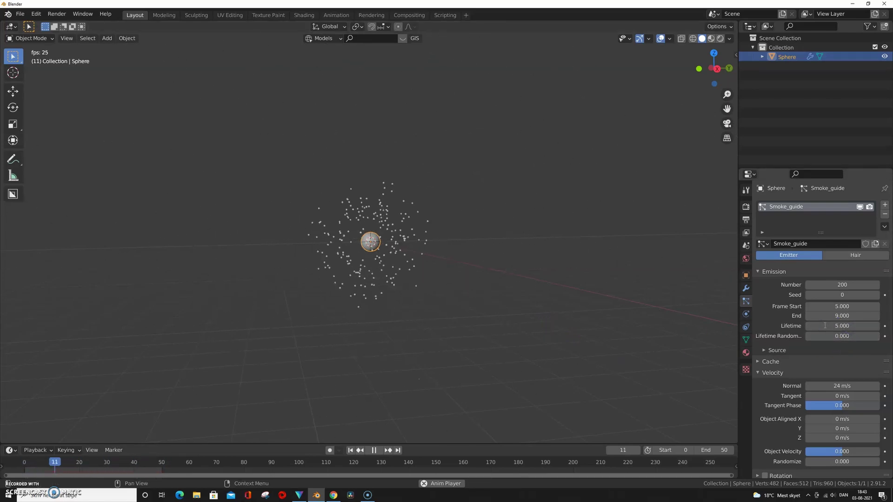
pyautogui.press('Return')
pyautogui.moveTo(827, 336); pyautogui.dragTo(849, 336)
pyautogui.click(849, 336)
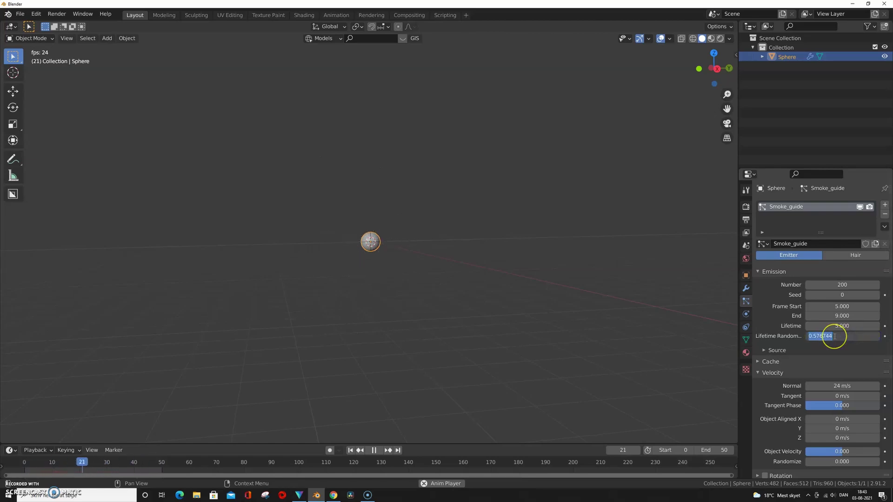
pyautogui.write('.65')
pyautogui.press('Return')
# Set the emission source distribution to Random, and give the particle velocity a Randomize of 14 and an Object Velocity of 1
pyautogui.scroll(-4, 834, 337)
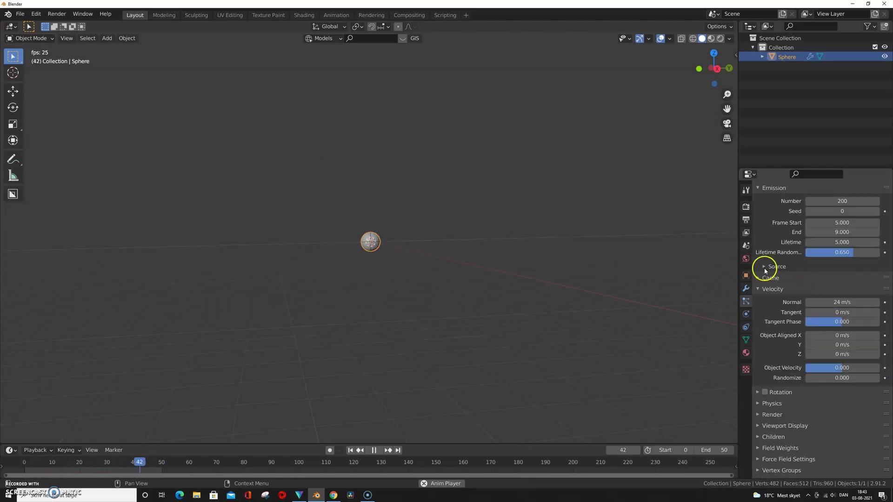
pyautogui.click(764, 268)
pyautogui.click(829, 302)
pyautogui.click(831, 319)
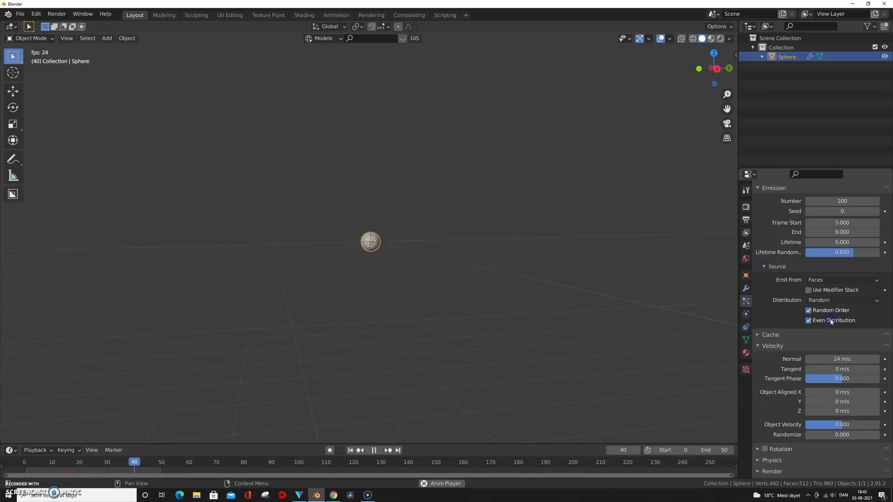
pyautogui.click(839, 359)
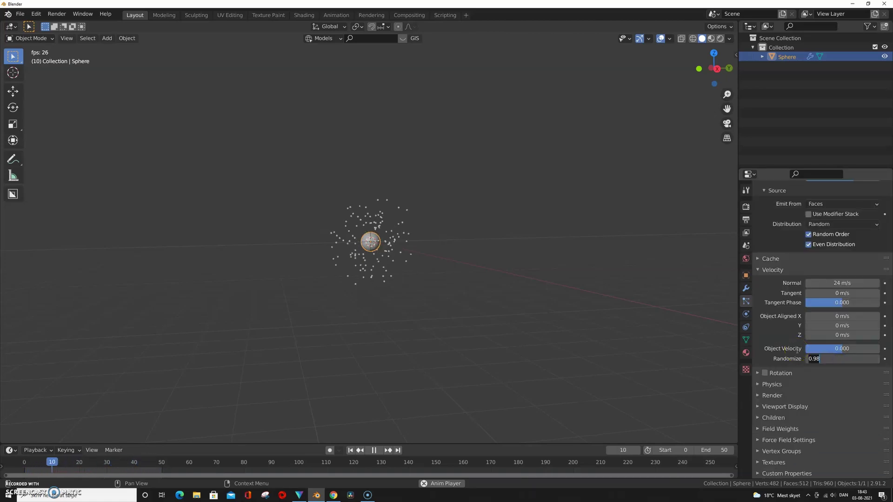
pyautogui.moveTo(839, 352); pyautogui.dragTo(881, 351)
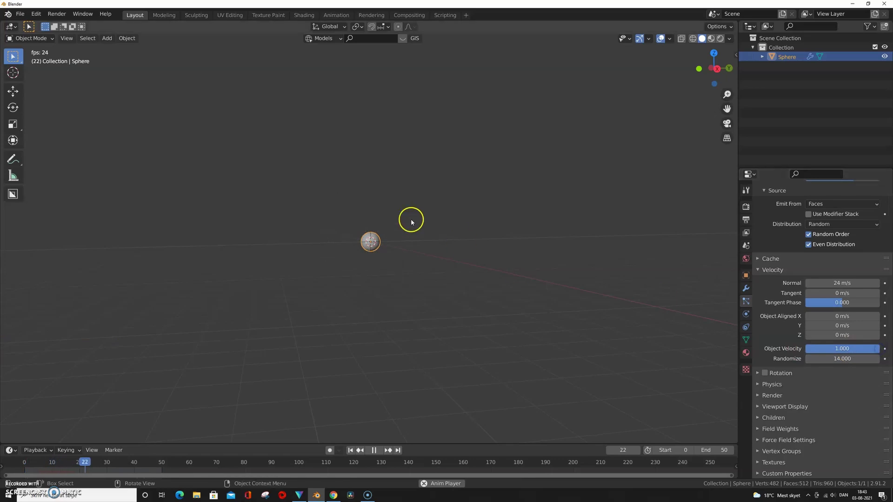
# Enable fluid physics on the sphere and set its fluid type to Flow
pyautogui.click(745, 314)
pyautogui.click(851, 226)
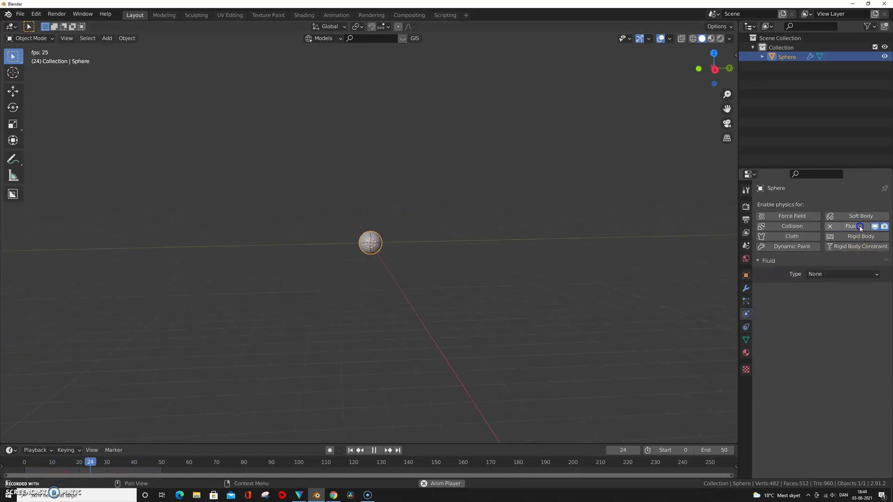
pyautogui.click(820, 273)
pyautogui.click(821, 305)
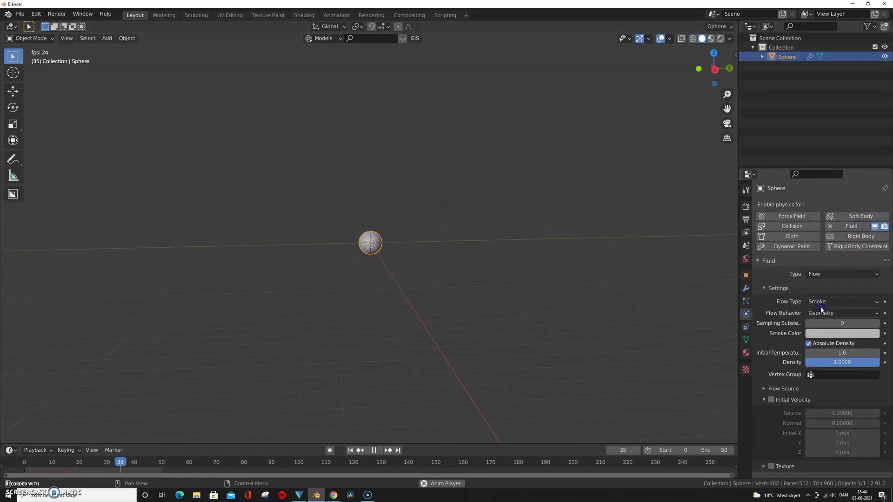
# Set the sphere's flow type to Fire with Inflow behavior and 25 sampling substeps
pyautogui.click(823, 302)
pyautogui.click(821, 333)
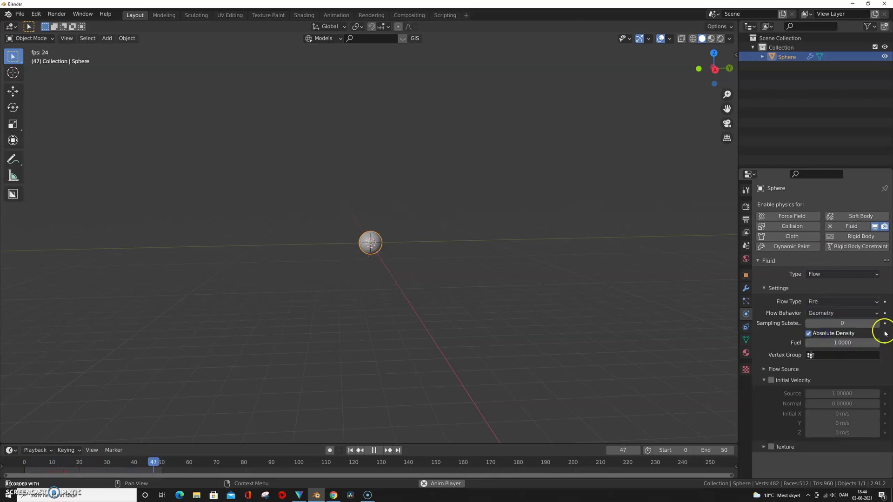
pyautogui.click(830, 313)
pyautogui.click(826, 324)
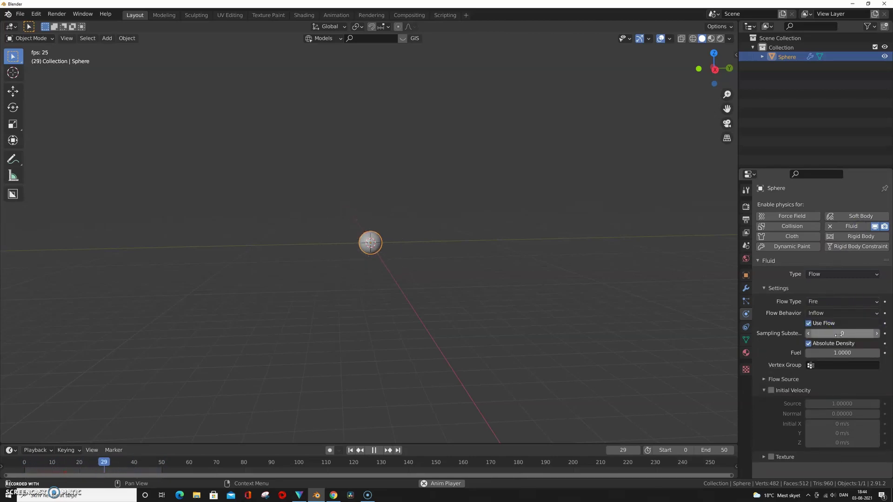
pyautogui.click(837, 334)
pyautogui.write('25')
pyautogui.press('Return')
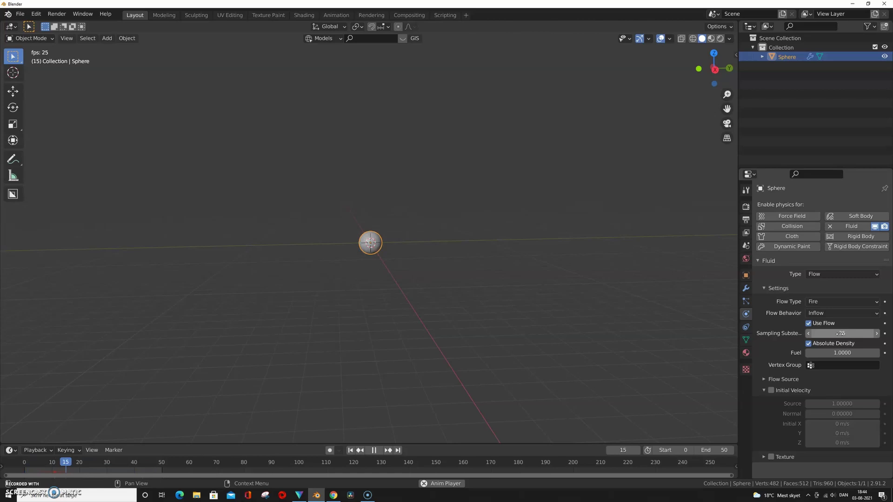
# Set the flow source to Particle System and assign the Smoke_guide particle system to it
pyautogui.click(774, 379)
pyautogui.click(824, 393)
pyautogui.click(831, 413)
pyautogui.click(832, 403)
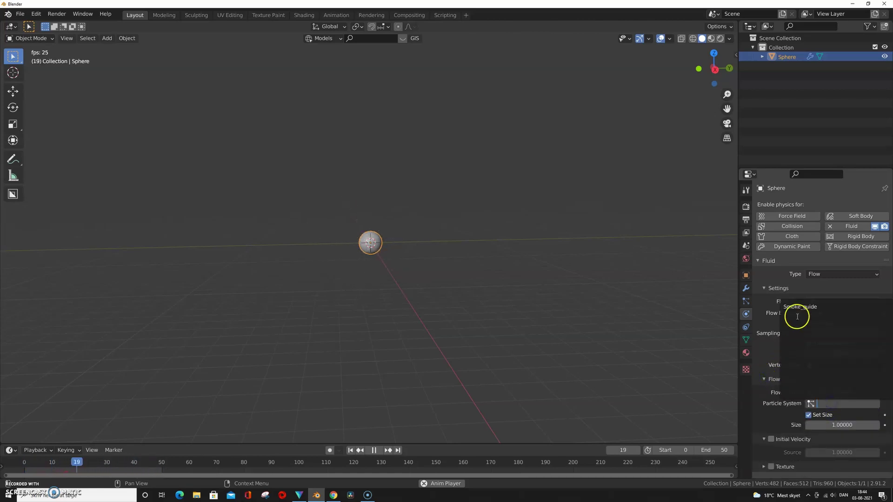
pyautogui.click(797, 311)
# Set the flow source's particle size to 2, enable initial velocity and stop the playback
pyautogui.click(853, 425)
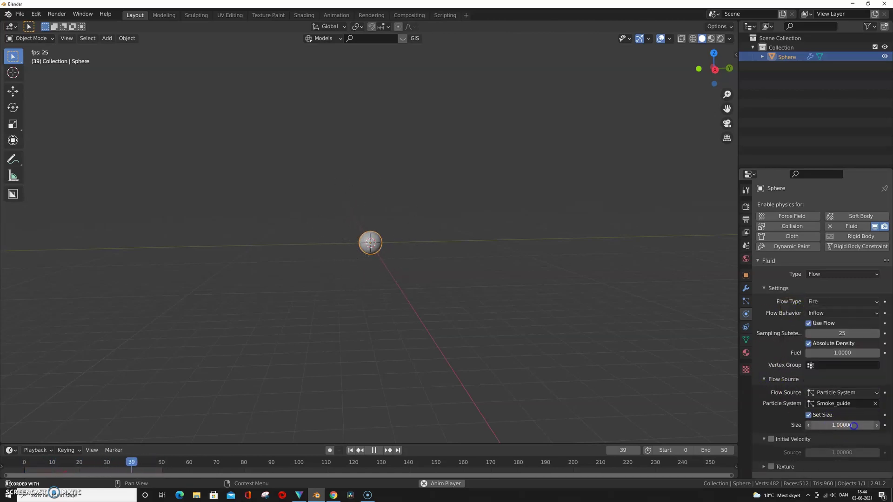
pyautogui.write('1.0')
pyautogui.press('Return')
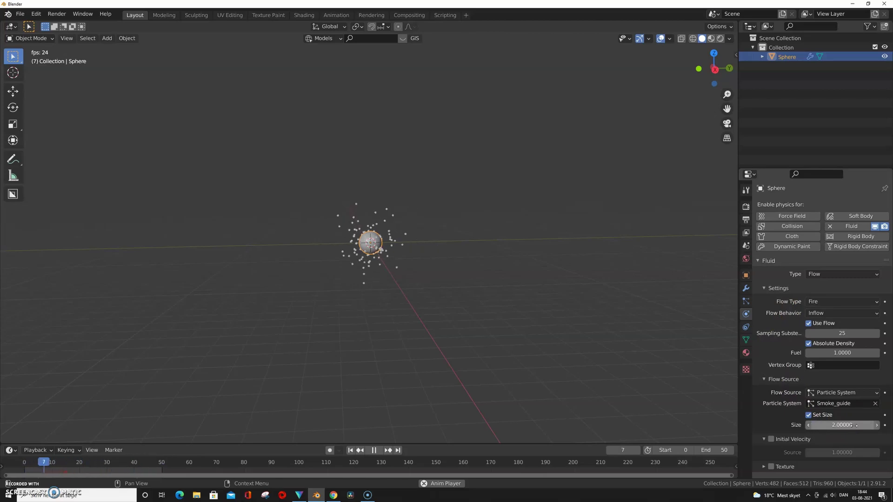
pyautogui.click(770, 439)
pyautogui.press('space')
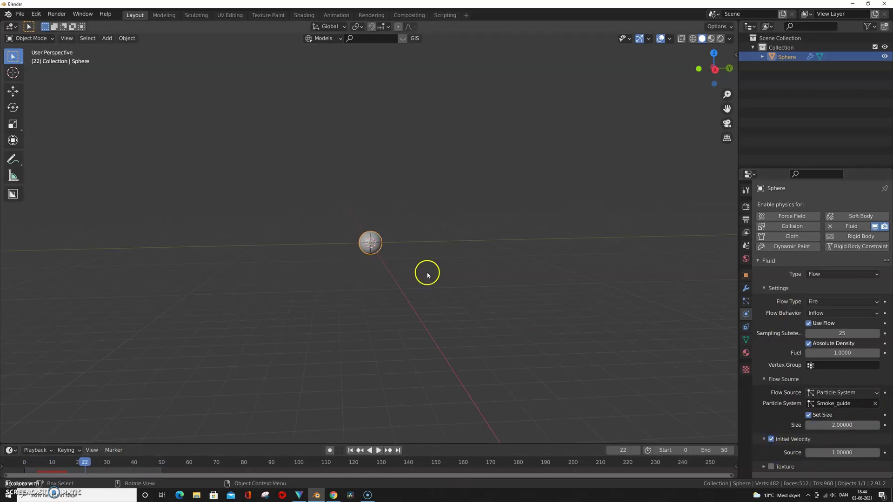
# Add a cube at the origin and scale it up so it encloses the sphere with ample room
pyautogui.hotkey('shift', 'a')
pyautogui.moveTo(522, 194)
pyautogui.click(553, 204)
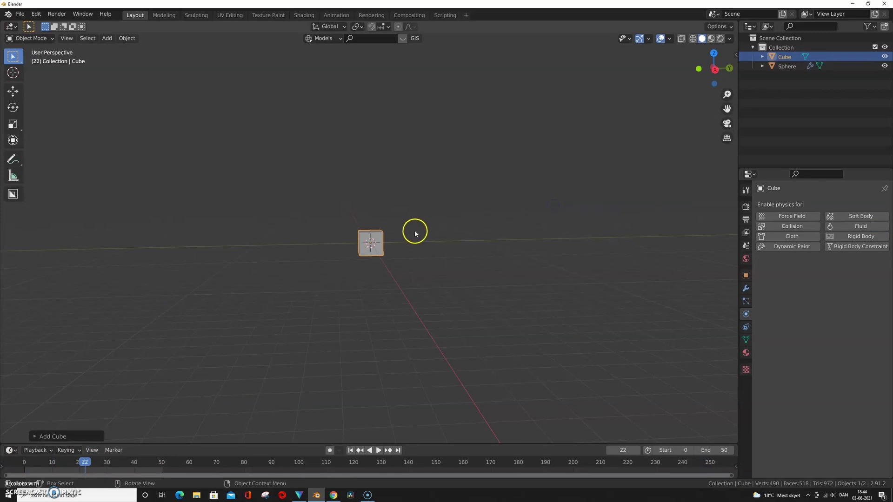
pyautogui.press('s')
pyautogui.click(642, 159)
pyautogui.moveTo(552, 182); pyautogui.dragTo(503, 188, button='middle')
# Rename the cube to Domain and the sphere to Smoke+fire
pyautogui.doubleClick(784, 56)
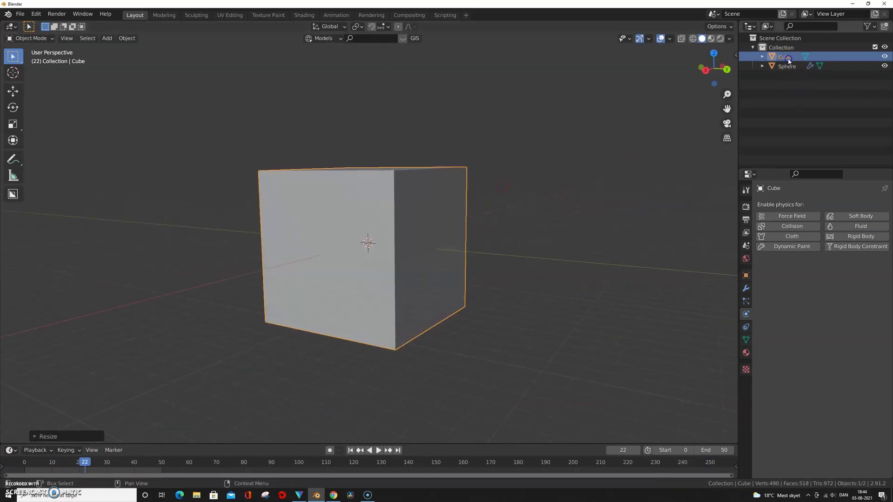
pyautogui.write('Domain')
pyautogui.press('Return')
pyautogui.doubleClick(787, 65)
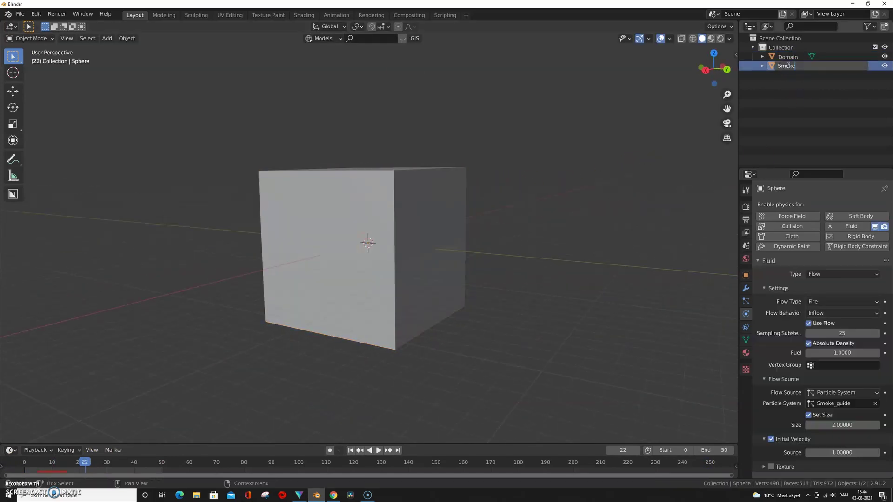
pyautogui.write('Smoke+fire')
pyautogui.press('Return')
# Enable fluid physics on the Domain cube with type Domain, and scale the cube up a little more
pyautogui.click(787, 56)
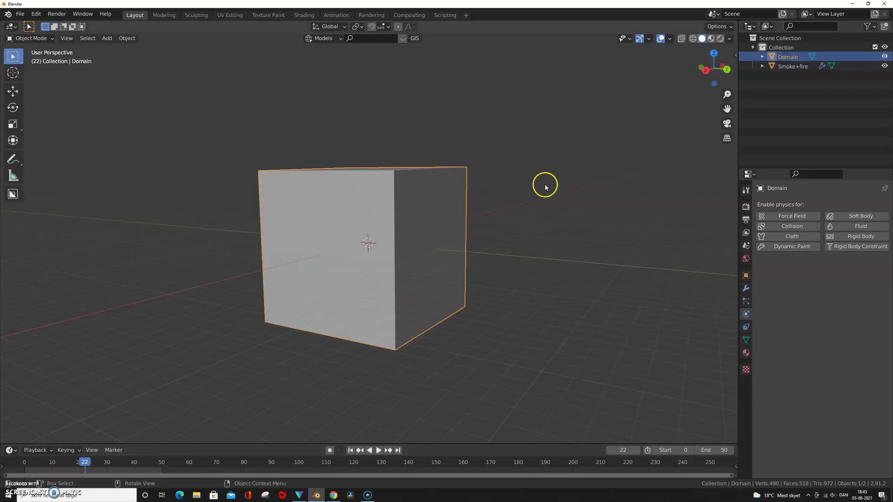
pyautogui.click(857, 227)
pyautogui.click(832, 275)
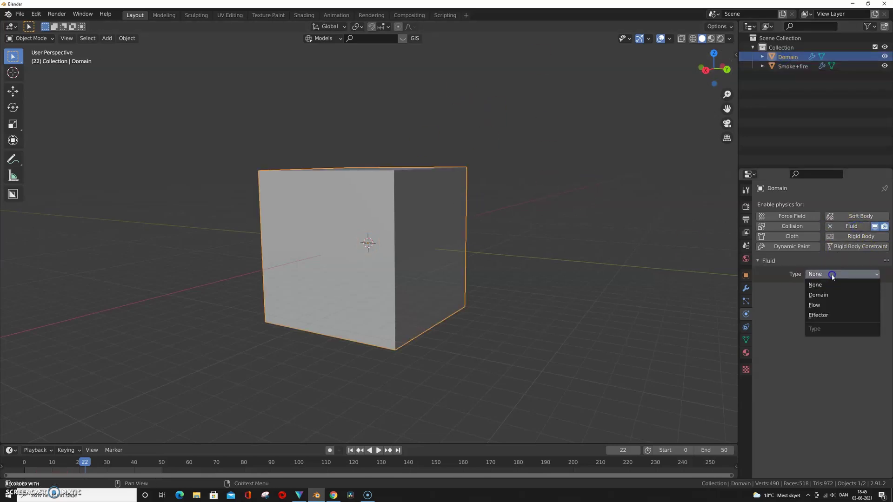
pyautogui.click(817, 295)
pyautogui.press('s')
pyautogui.click(494, 252)
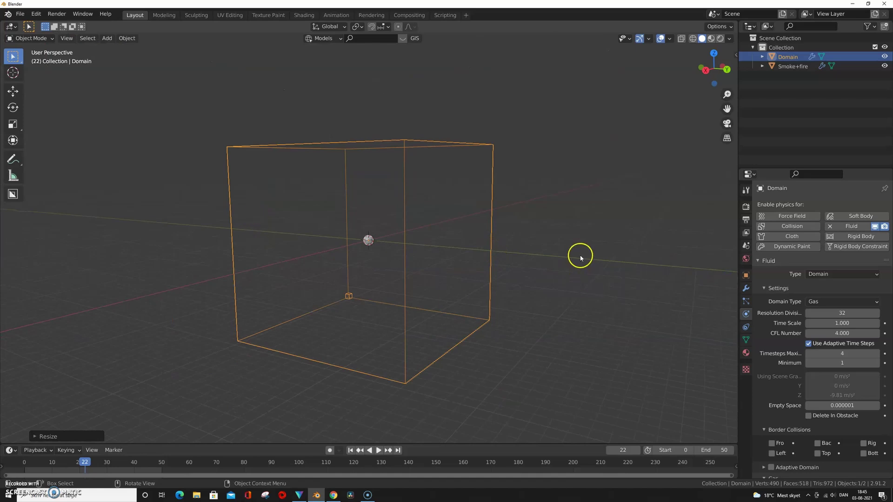
# Set the domain's resolution divisions to 64 and timesteps to maximum 8 and minimum 2, with Adaptive Domain enabled
pyautogui.click(831, 313)
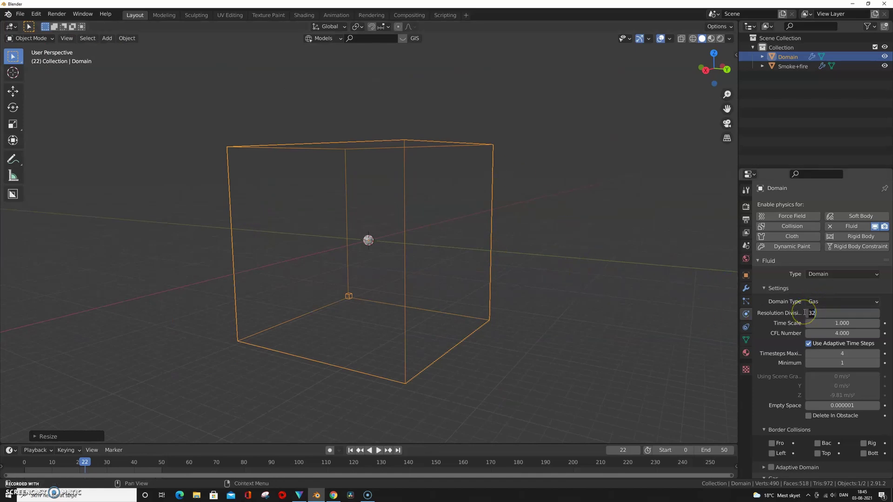
pyautogui.scroll(-5, 840, 379)
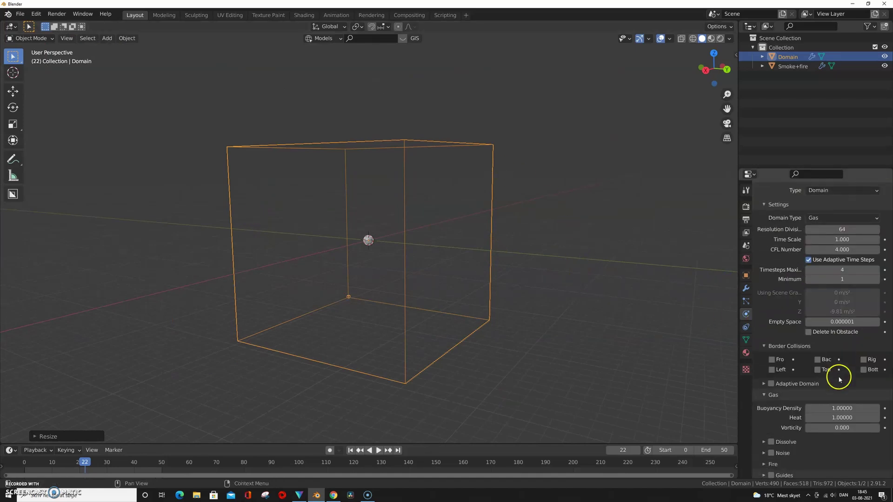
pyautogui.click(767, 385)
pyautogui.click(852, 275)
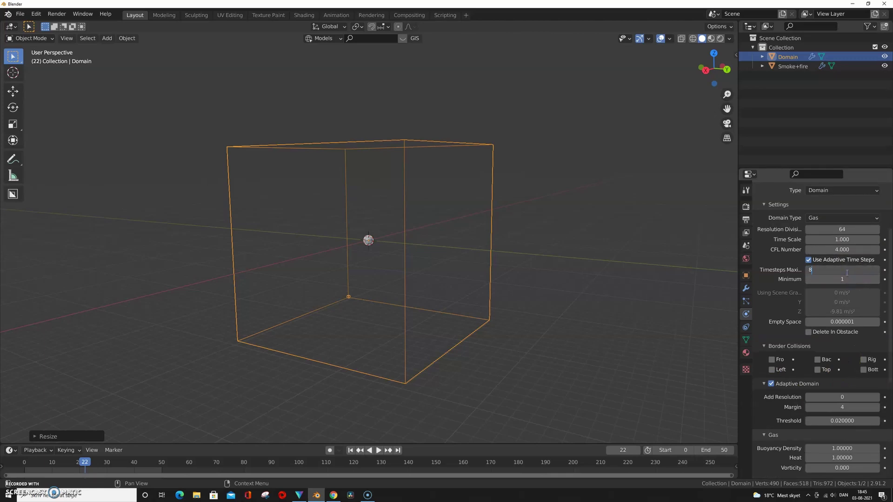
pyautogui.write('2')
pyautogui.press('Return')
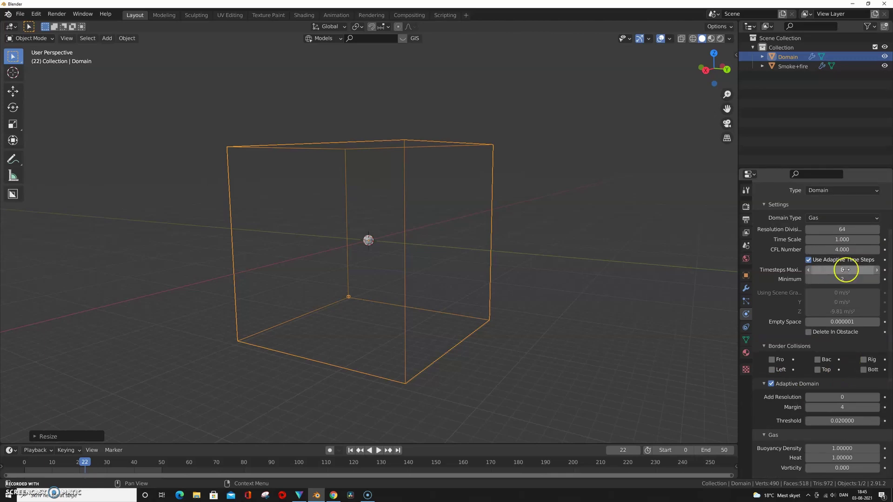
# Set the adaptive domain's added resolution to 25 and its threshold to 0.01
pyautogui.scroll(-3, 857, 355)
pyautogui.click(857, 355)
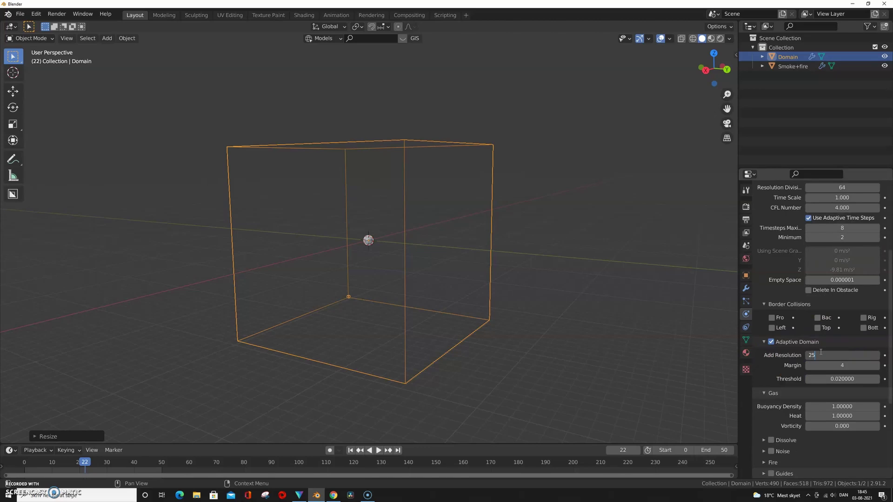
pyautogui.press('Return')
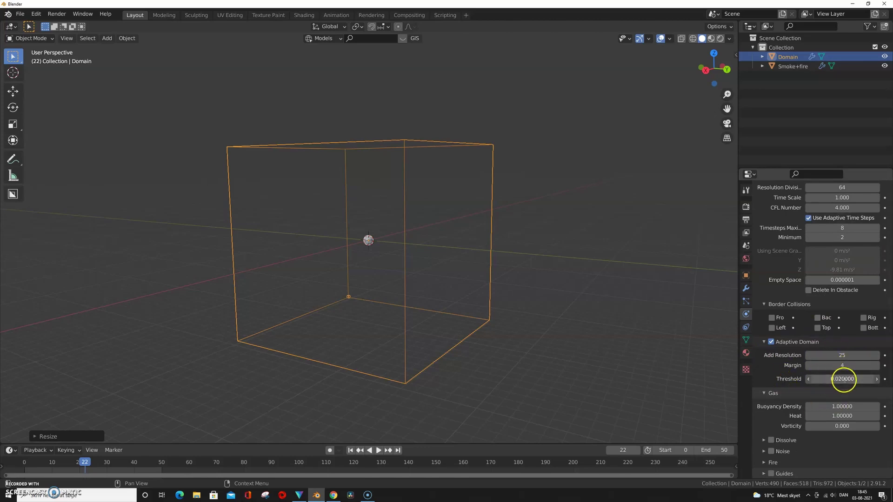
pyautogui.click(843, 379)
pyautogui.press('BackSpace')
pyautogui.write('1')
pyautogui.press('Return')
# Set the gas buoyancy density and heat to 0.2 and the vorticity to 0.01
pyautogui.scroll(-3, 837, 380)
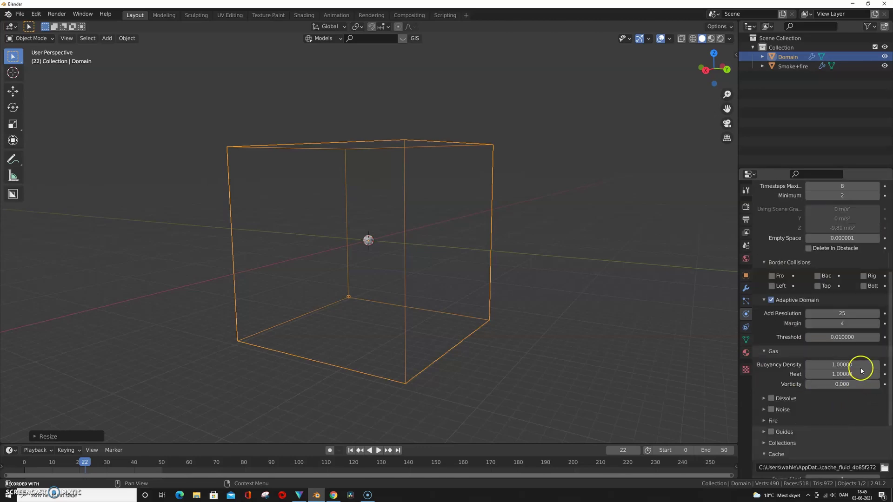
pyautogui.click(833, 365)
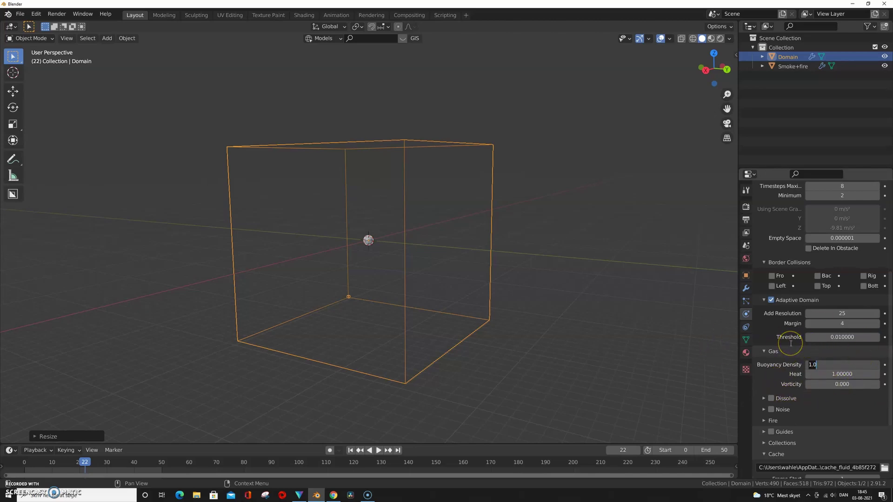
pyautogui.press('Return')
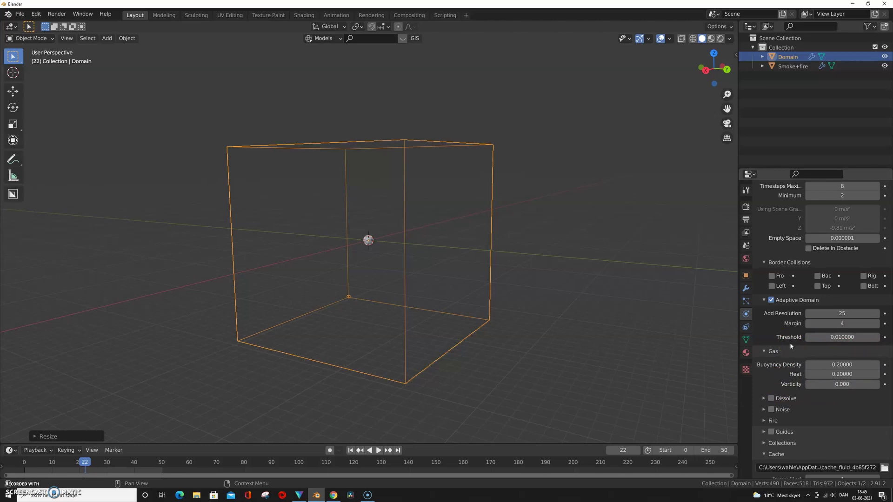
pyautogui.click(837, 387)
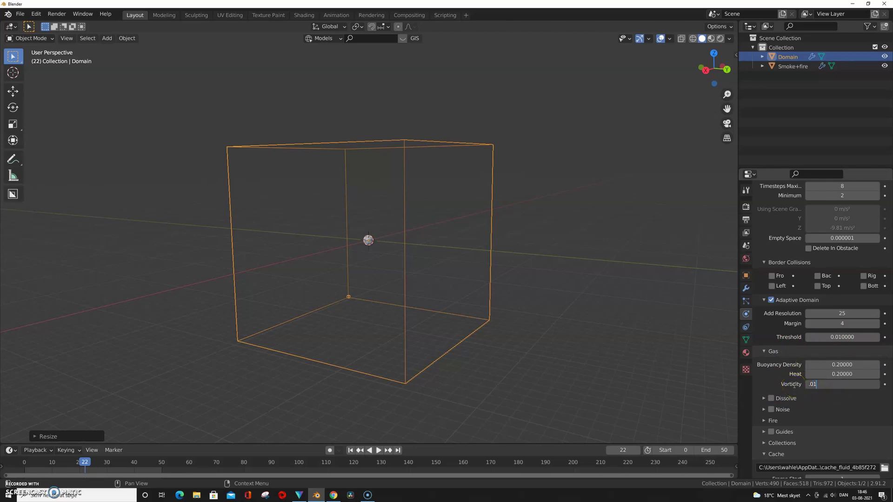
# Enable Noise for the gas domain and show its settings
pyautogui.scroll(-3, 794, 387)
pyautogui.click(771, 367)
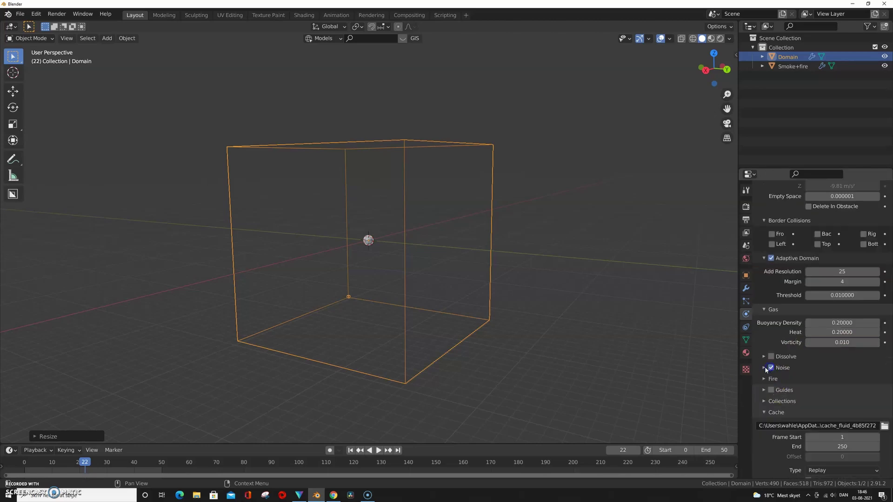
pyautogui.click(764, 368)
# Set the domain's Flame Smoke value to 3 in the fire settings
pyautogui.scroll(-4, 762, 388)
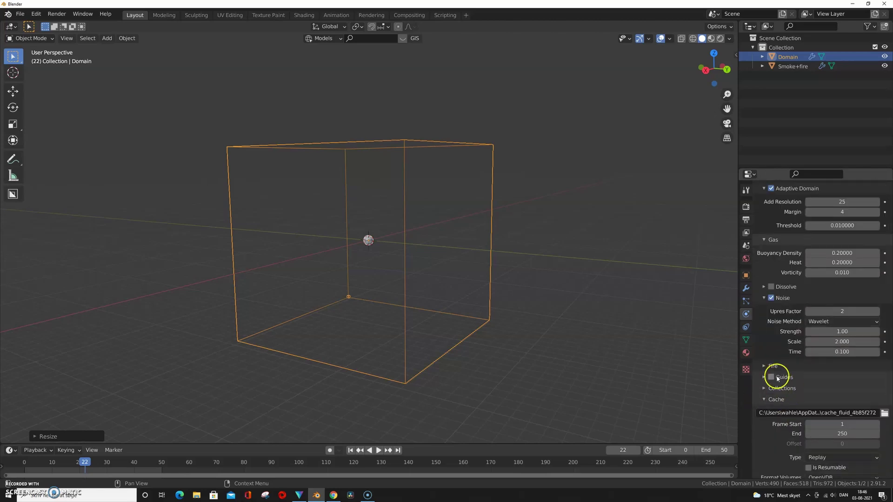
pyautogui.click(772, 366)
pyautogui.scroll(-3, 774, 368)
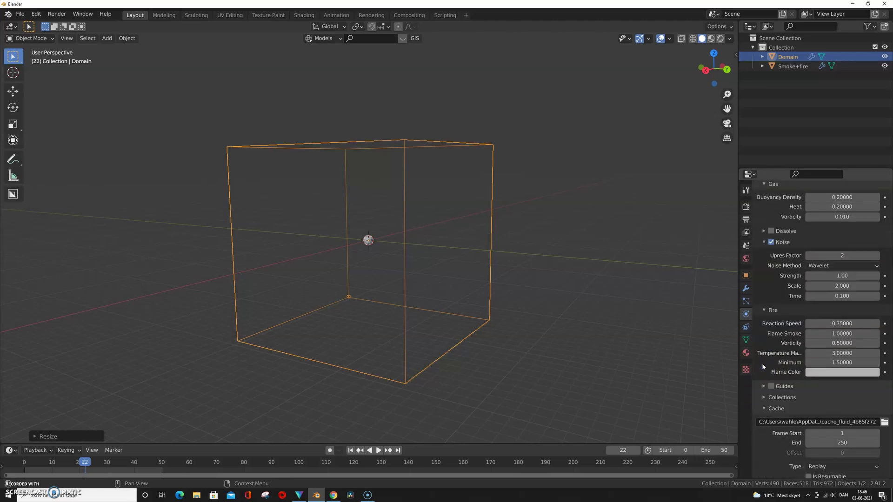
pyautogui.click(844, 333)
pyautogui.write('3')
pyautogui.press('Return')
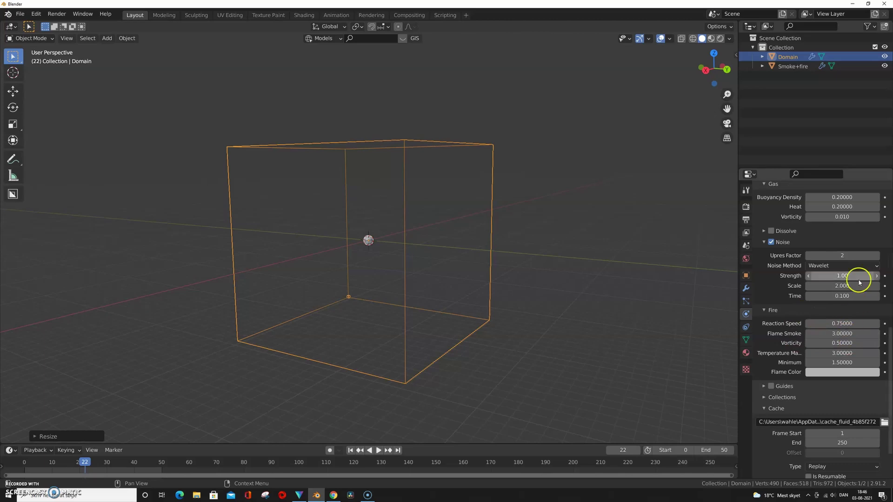
# Set the domain cache's end frame to 100 and its type to Modular with Is Resumable enabled
pyautogui.scroll(-2, 856, 419)
pyautogui.click(847, 405)
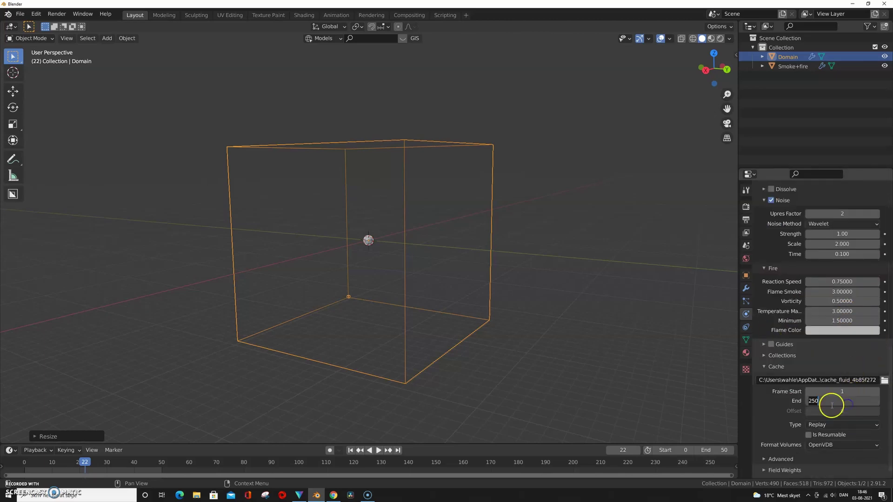
pyautogui.press('Return')
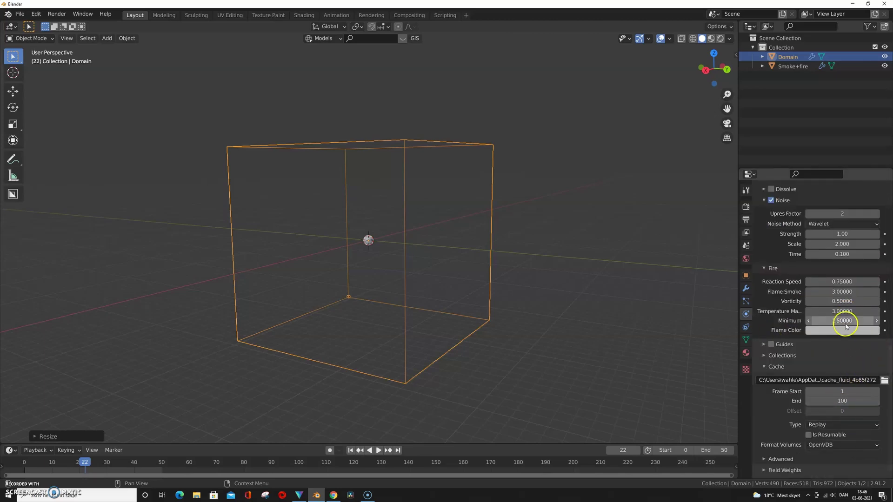
pyautogui.click(837, 425)
pyautogui.click(821, 443)
pyautogui.scroll(-3, 781, 372)
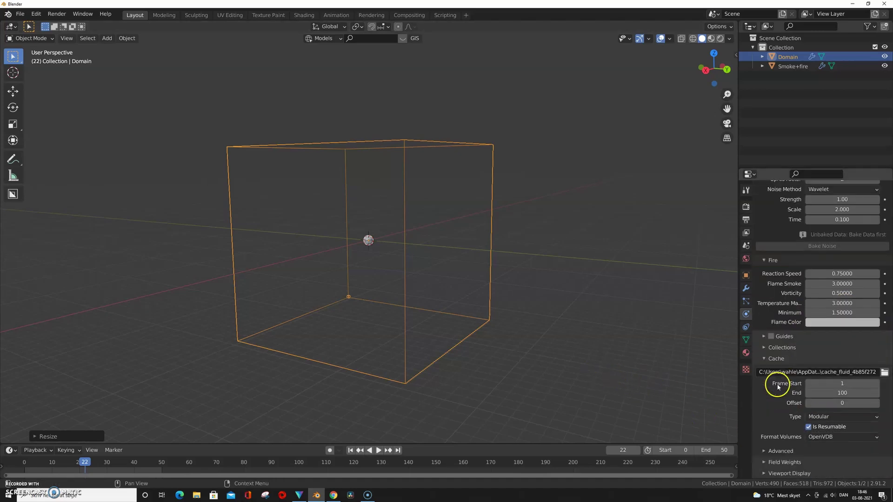
# Bake the domain's fluid data, stop the playback and go to frame 10
pyautogui.moveTo(889, 388); pyautogui.dragTo(886, 242)
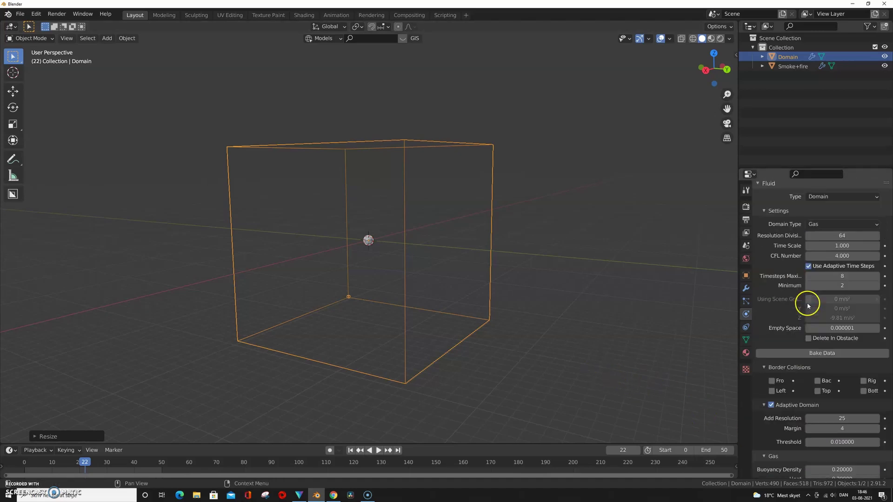
pyautogui.click(795, 355)
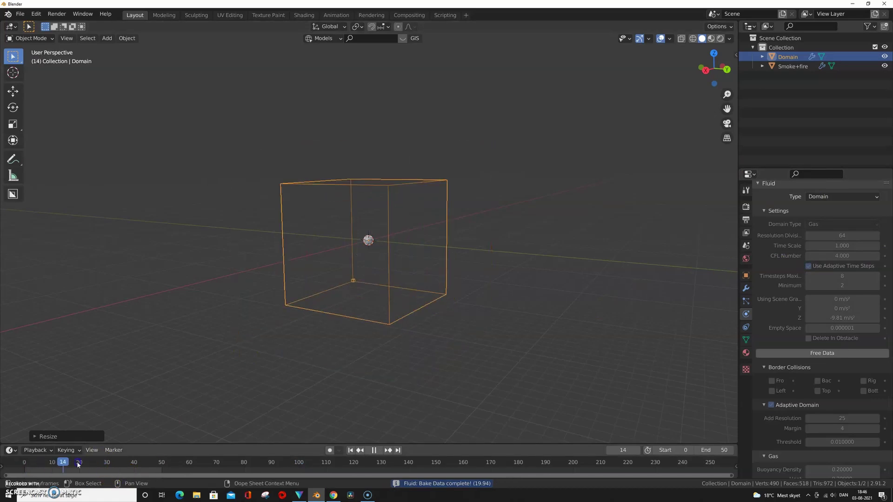
pyautogui.moveTo(78, 465); pyautogui.dragTo(52, 465)
pyautogui.press('space')
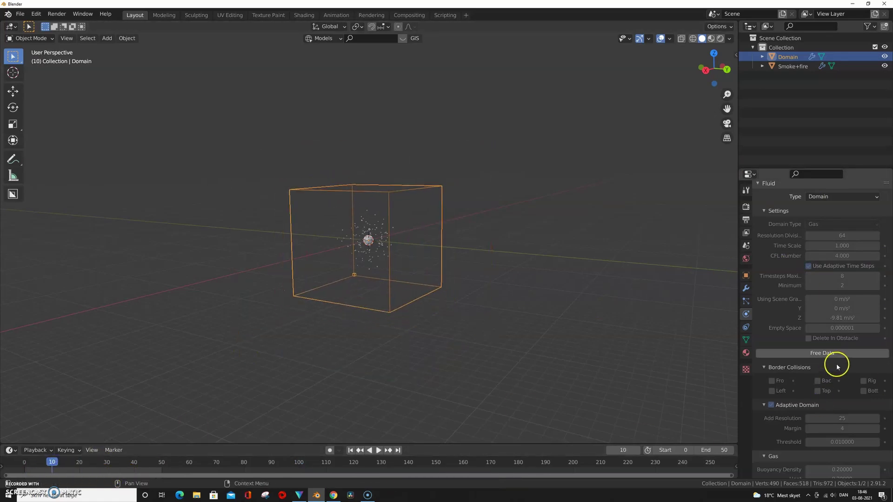
# Bake the domain's noise and play the explosion from frame 0, viewing it from another angle
pyautogui.scroll(-8, 837, 367)
pyautogui.click(823, 400)
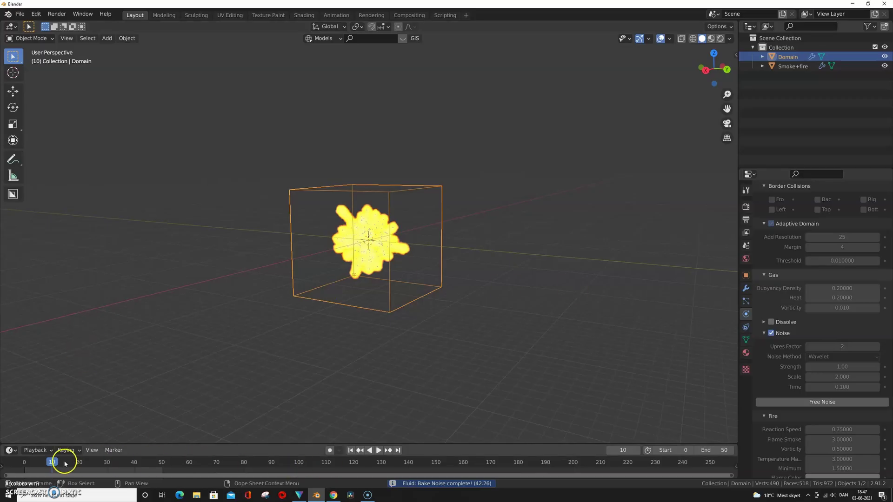
pyautogui.press('space')
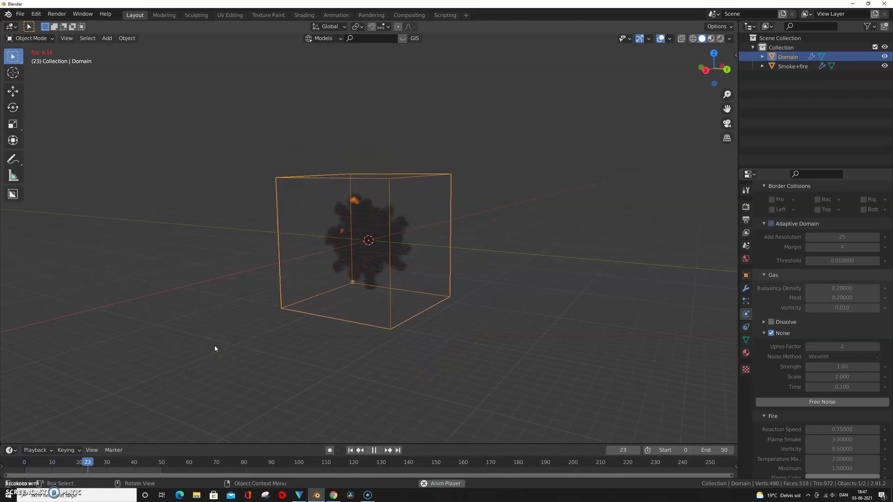
pyautogui.press('space')
pyautogui.click(24, 462)
pyautogui.press('space')
pyautogui.moveTo(255, 305); pyautogui.dragTo(205, 301, button='middle')
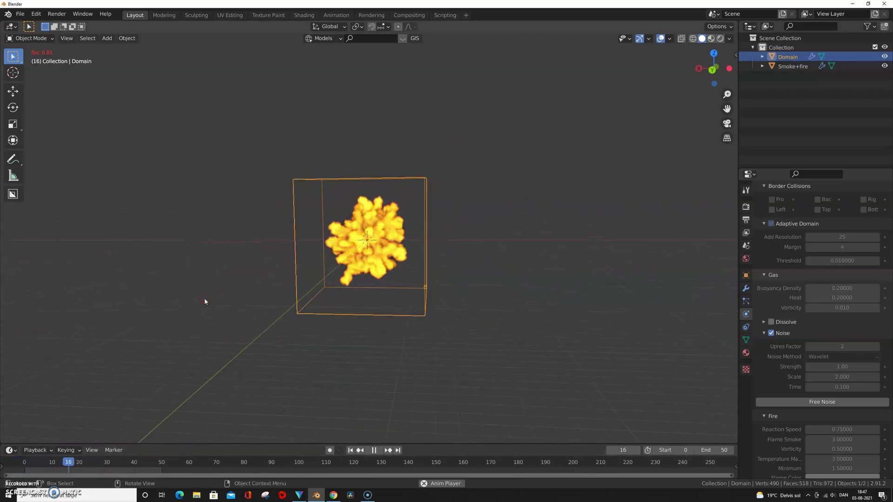
# Copy the Domain cube and Smoke+fire sphere and paste them into the Car_crash_tutorial_youtube4 scene
pyautogui.moveTo(534, 166); pyautogui.dragTo(269, 266)
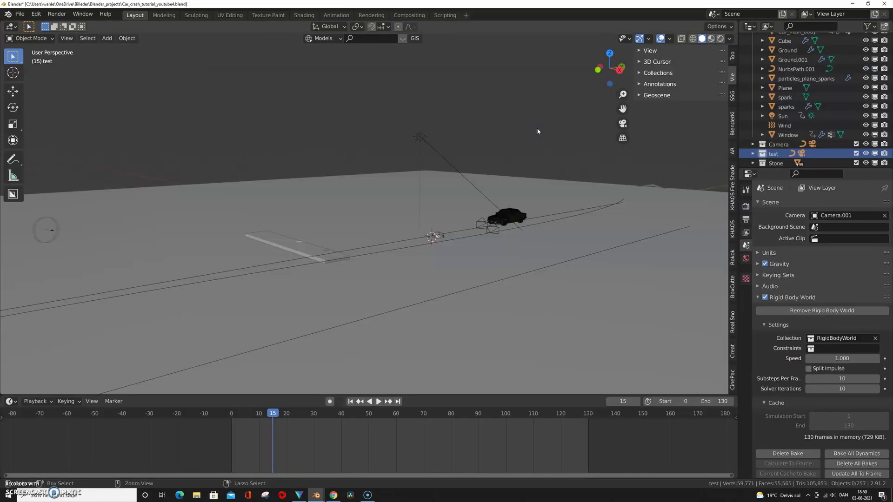
pyautogui.hotkey('ctrl', 'v')
pyautogui.moveTo(535, 132); pyautogui.dragTo(440, 141, button='middle')
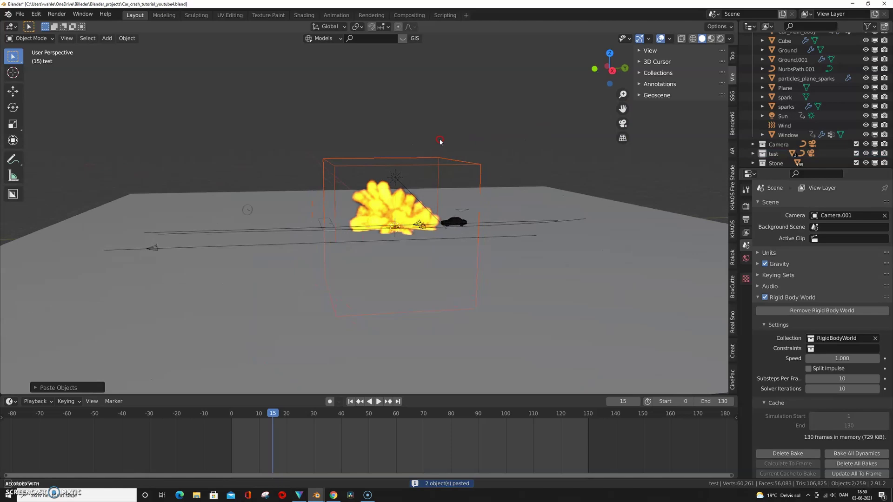
# Move the two pasted objects to a new collection named Smoke+fire
pyautogui.press('m')
pyautogui.click(462, 172)
pyautogui.write('S')
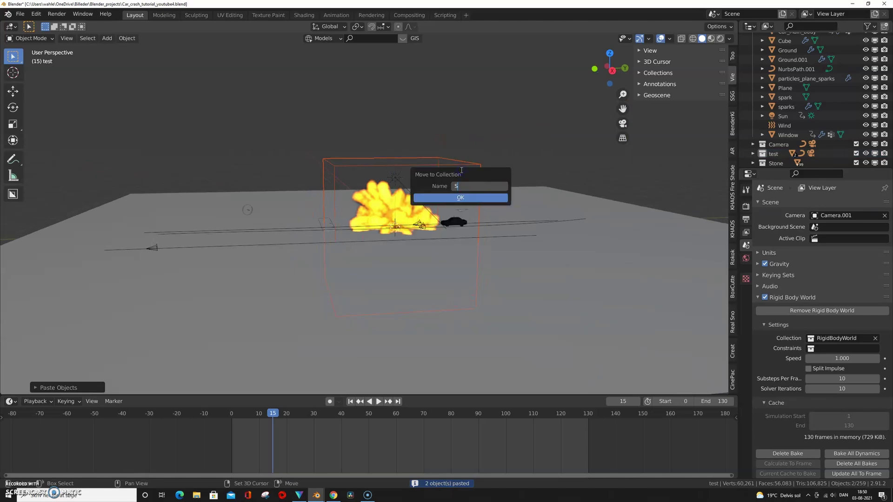
pyautogui.write('moke+f')
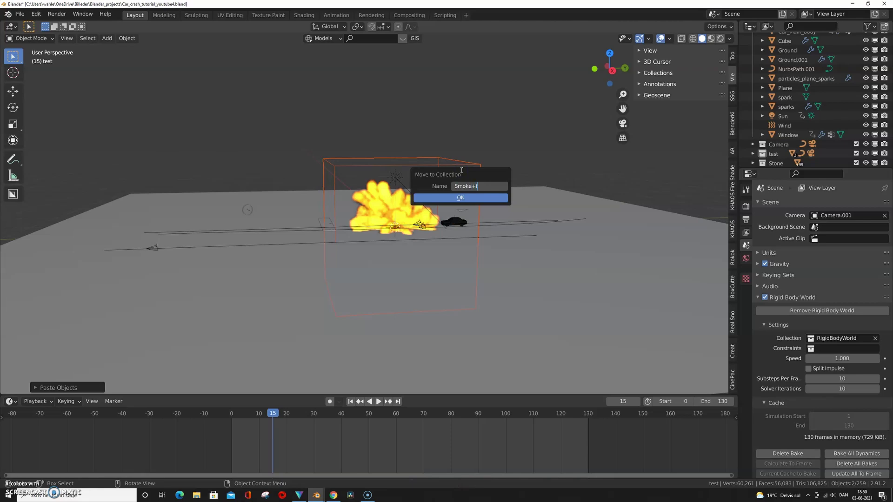
pyautogui.write('ir')
pyautogui.write('e')
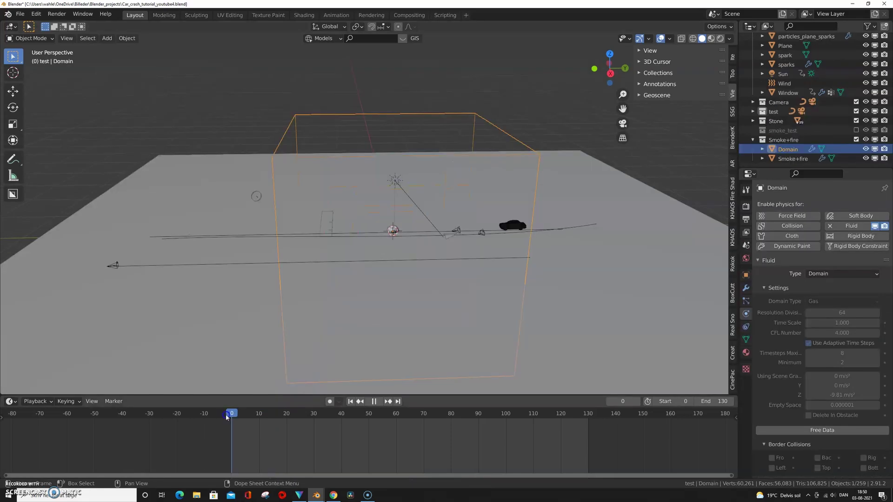
# Go to frame 1 and scale the Smoke+fire sphere down to about 0.22 of its size
pyautogui.moveTo(228, 416)
pyautogui.mouseDown()
pyautogui.moveTo(261, 414)
pyautogui.moveTo(235, 415)
pyautogui.mouseUp()
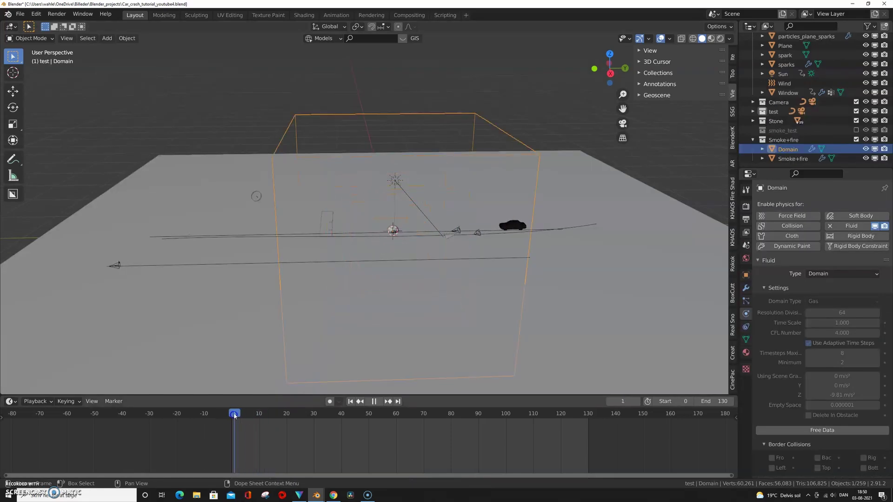
pyautogui.scroll(5, 386, 320)
pyautogui.moveTo(456, 321); pyautogui.dragTo(513, 309, button='middle')
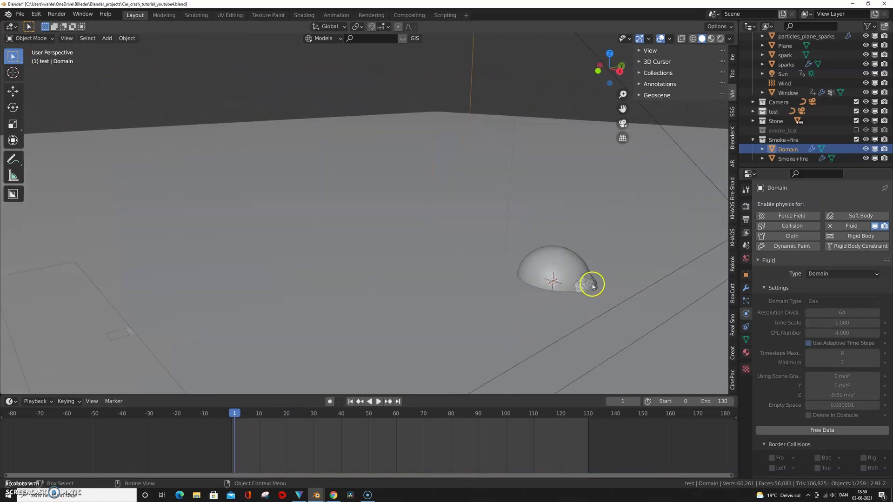
pyautogui.scroll(-3, 535, 275)
pyautogui.click(479, 258)
pyautogui.press('s')
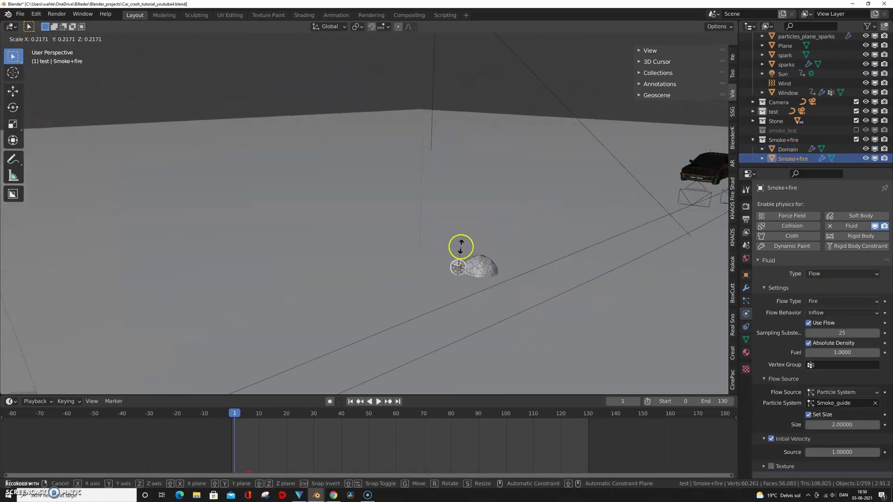
pyautogui.click(461, 247)
# Select the Domain cube and free its baked fluid data
pyautogui.moveTo(498, 255); pyautogui.dragTo(419, 247, button='middle')
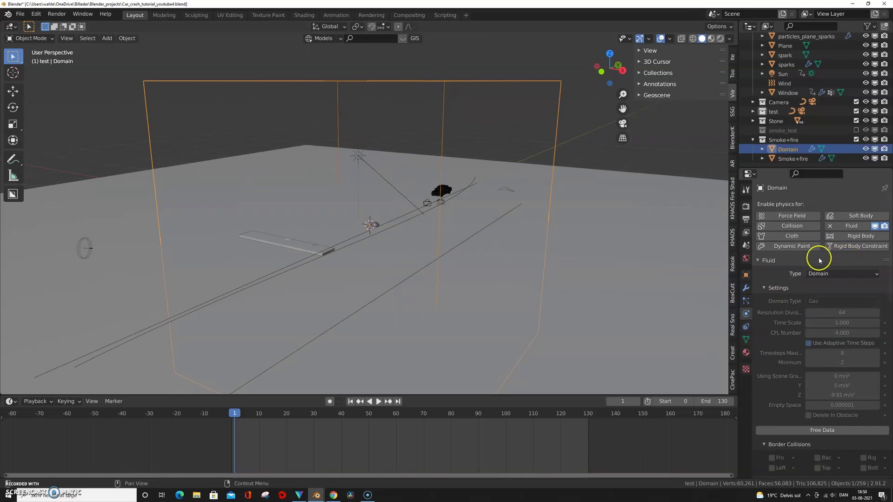
pyautogui.click(822, 429)
pyautogui.scroll(-15, 781, 404)
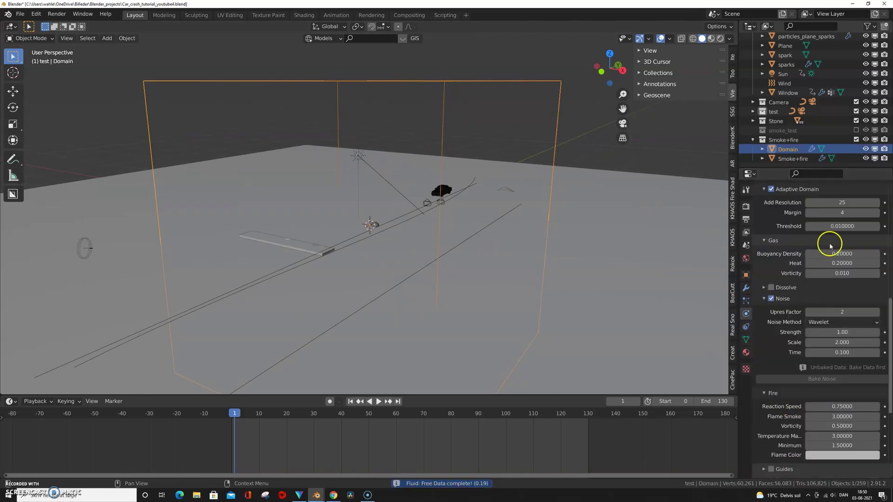
# Flatten the Domain cube along Z and raise it so most of it sits above the ground plane
pyautogui.moveTo(485, 185); pyautogui.dragTo(442, 182, button='middle')
pyautogui.scroll(1, 416, 122)
pyautogui.scroll(-3, 371, 116)
pyautogui.press('s')
pyautogui.press('z')
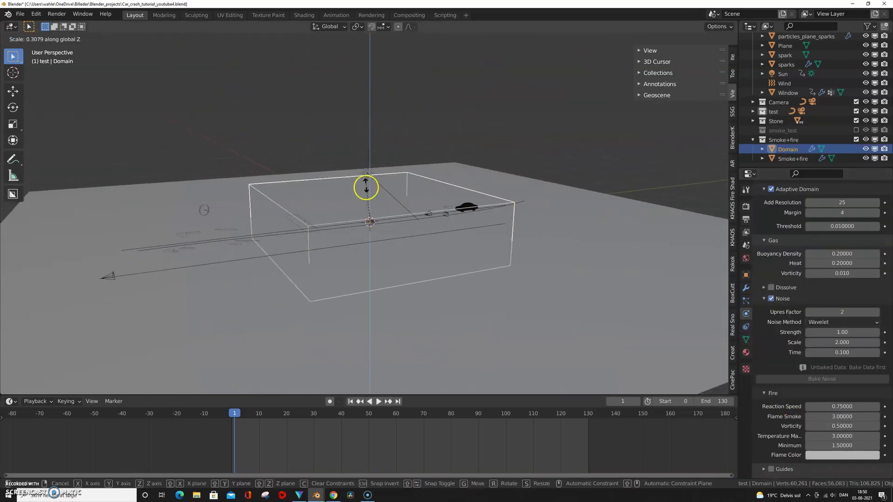
pyautogui.click(372, 145)
pyautogui.press('g')
pyautogui.press('z')
pyautogui.click(367, 105)
pyautogui.moveTo(336, 155); pyautogui.dragTo(395, 182, button='middle')
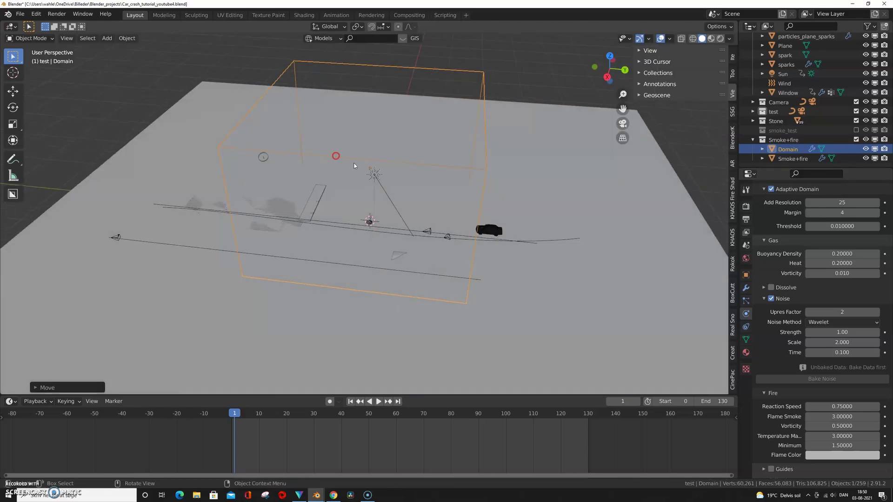
# Stretch the Domain cube along Y and shift it about -7.28 m along global Y
pyautogui.press('s')
pyautogui.click(674, 245)
pyautogui.press('s')
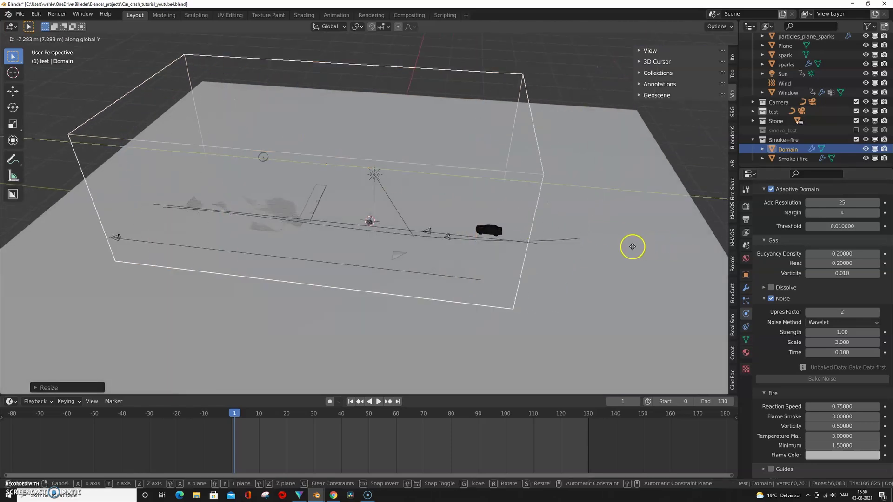
pyautogui.click(632, 247)
# Select the Smoke+fire sphere and go to frame 25, just before the car hits the stones
pyautogui.moveTo(600, 222); pyautogui.dragTo(353, 214, button='middle')
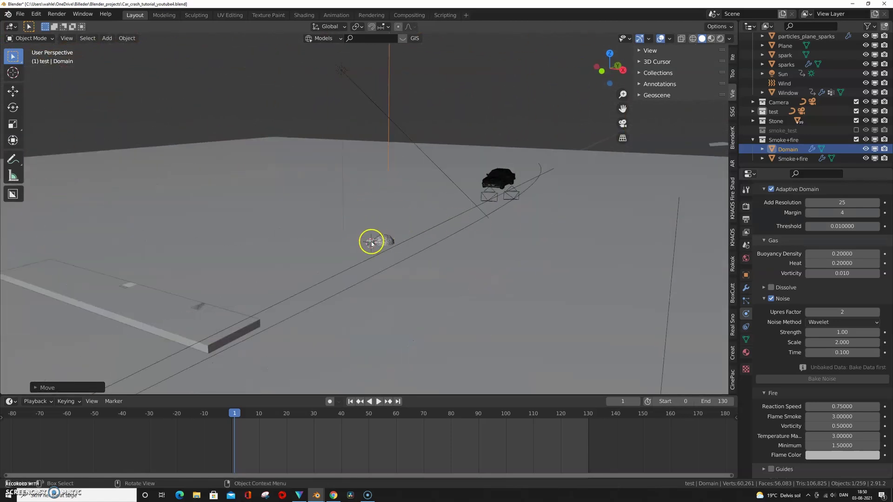
pyautogui.click(372, 242)
pyautogui.moveTo(397, 242); pyautogui.dragTo(412, 257, button='middle')
pyautogui.scroll(5, 413, 258)
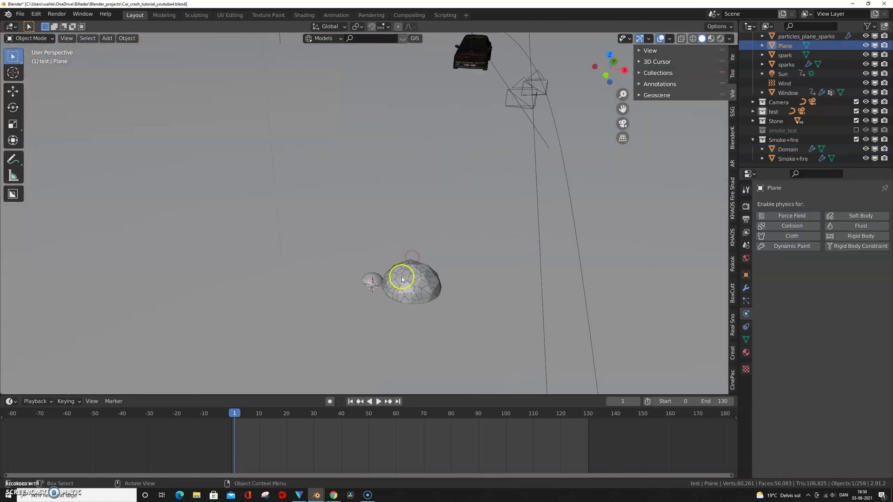
pyautogui.click(362, 278)
pyautogui.press('space')
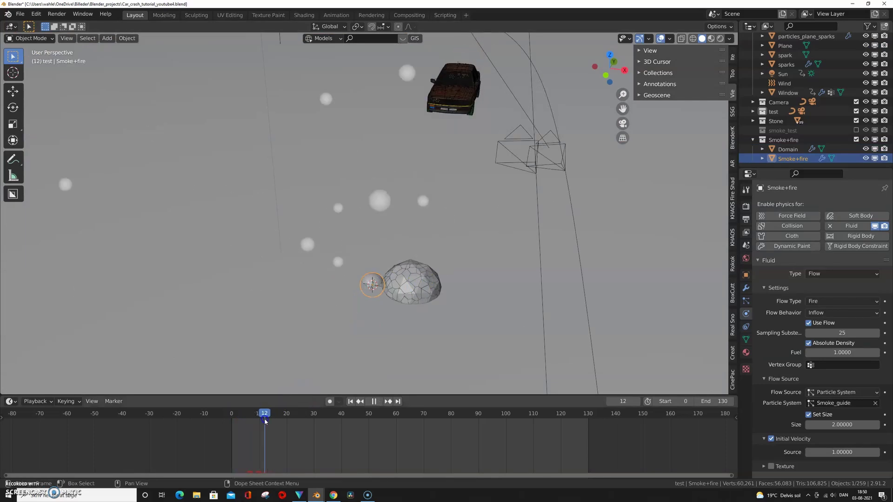
pyautogui.moveTo(264, 418); pyautogui.dragTo(302, 418)
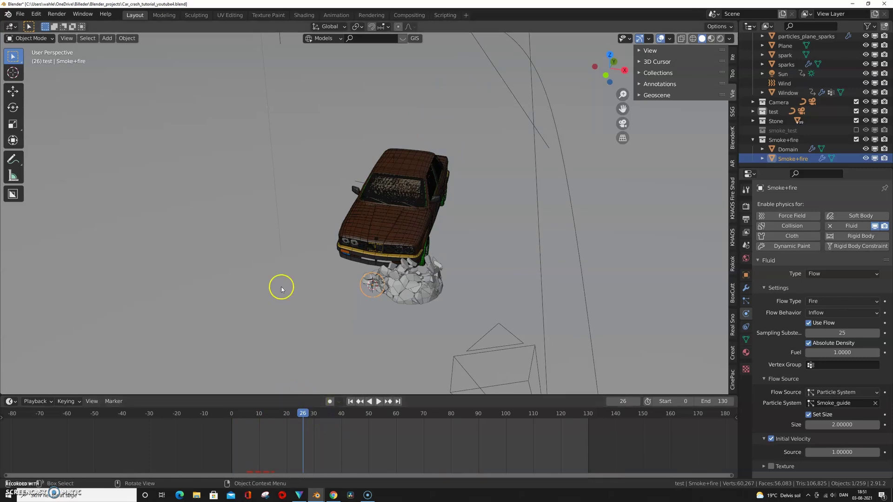
pyautogui.moveTo(303, 413); pyautogui.dragTo(300, 413)
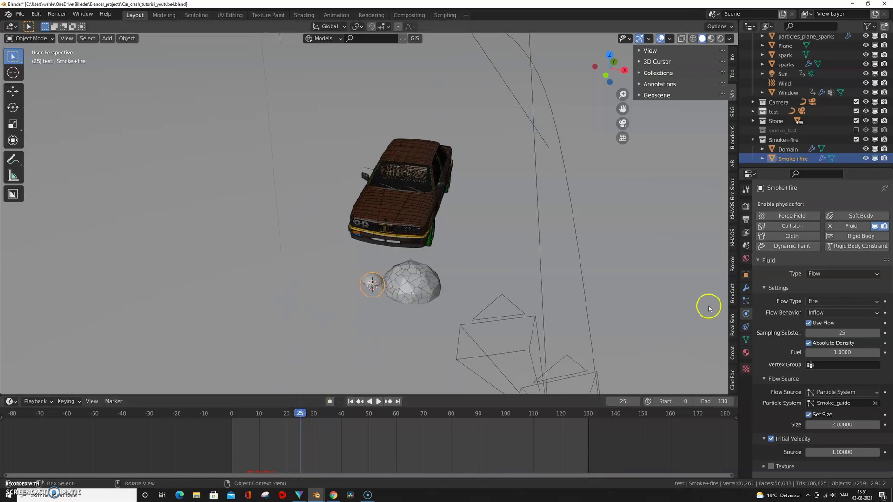
# Set the Smoke_guide particle emission to start at frame 25 and end at frame 29
pyautogui.click(746, 302)
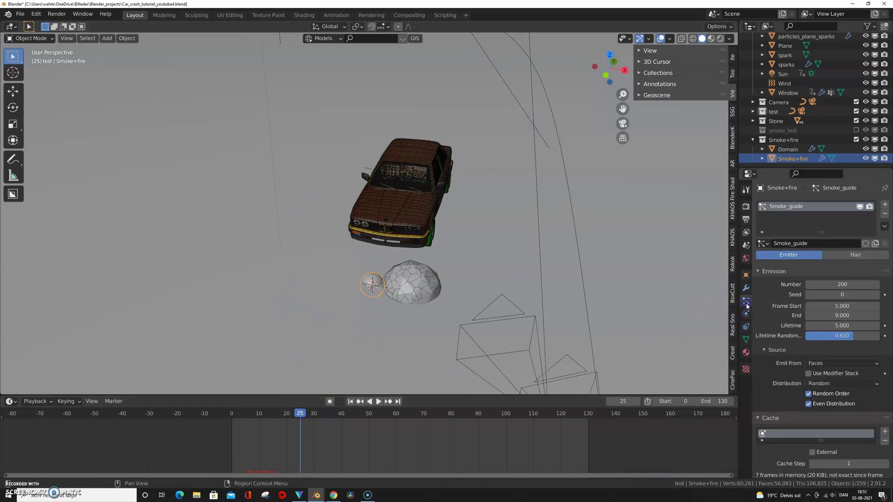
pyautogui.click(827, 306)
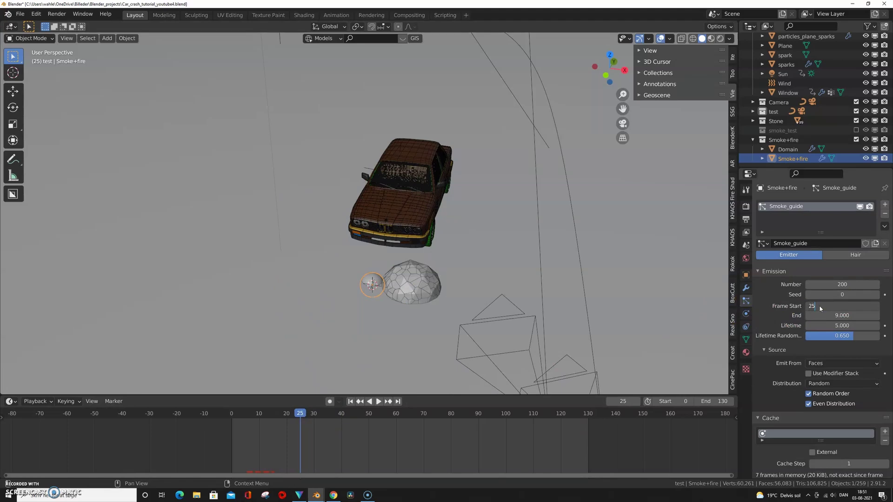
pyautogui.press('Return')
pyautogui.click(829, 314)
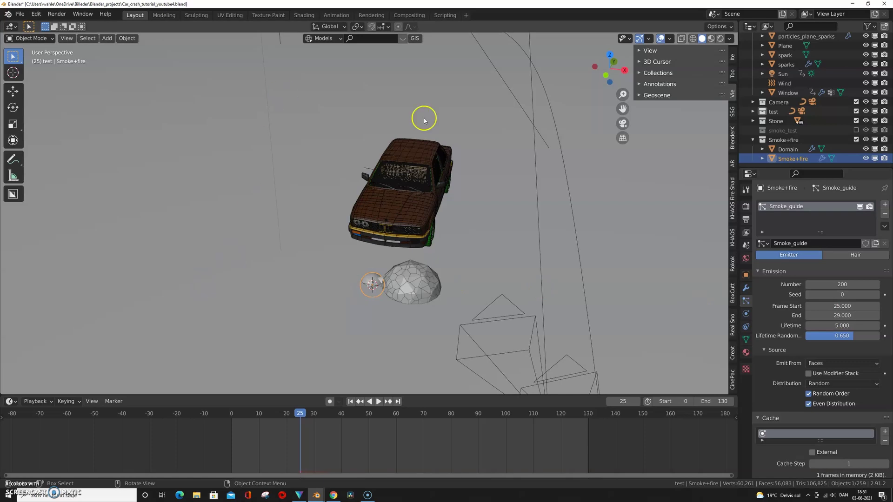
# Play back the crash with the emitted particles and review the Smoke_guide velocity, rotation and render settings
pyautogui.press('space')
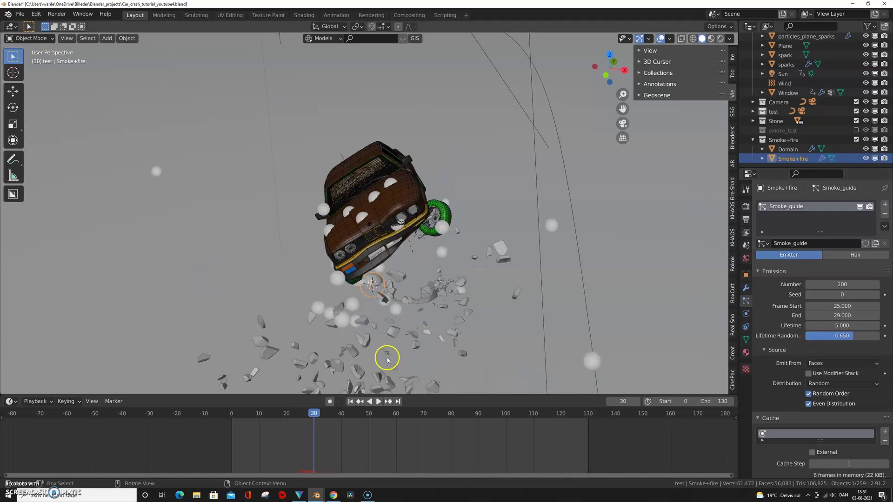
pyautogui.scroll(-5, 414, 263)
pyautogui.moveTo(418, 264); pyautogui.dragTo(313, 202, button='middle')
pyautogui.moveTo(314, 414); pyautogui.dragTo(219, 416)
pyautogui.press('space')
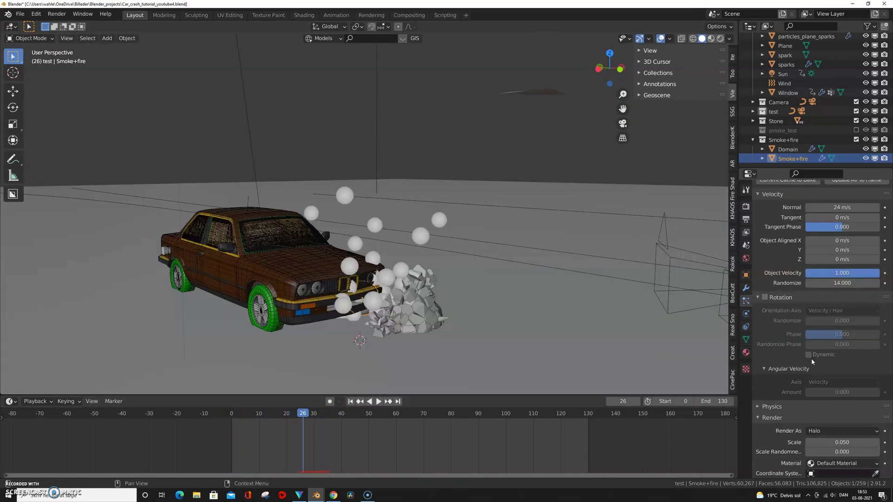
pyautogui.scroll(3, 811, 358)
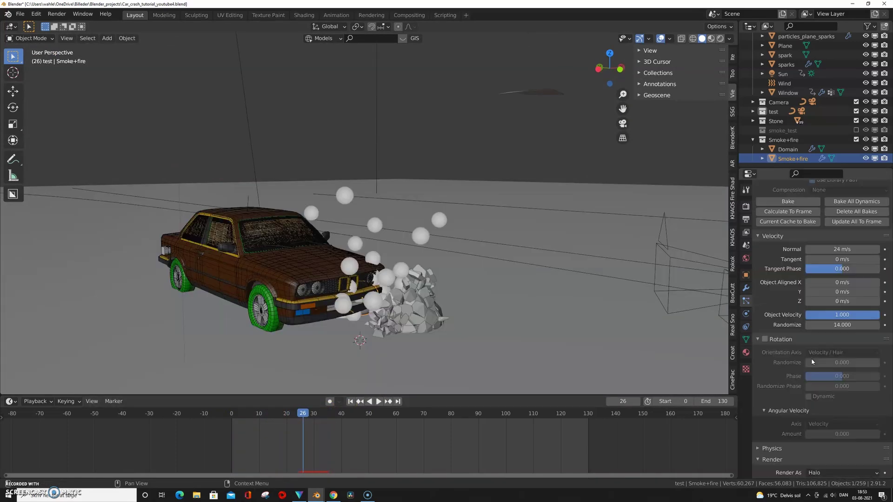
pyautogui.scroll(-8, 811, 358)
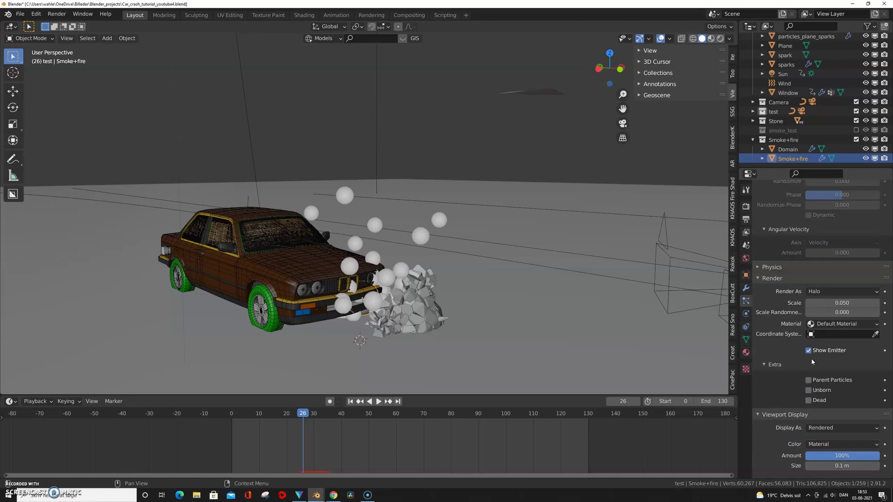
pyautogui.scroll(-2, 810, 358)
# Keyframe the Smoke+fire flow source size at 2 on frame 26 and at 1.5 on frame 27
pyautogui.click(746, 314)
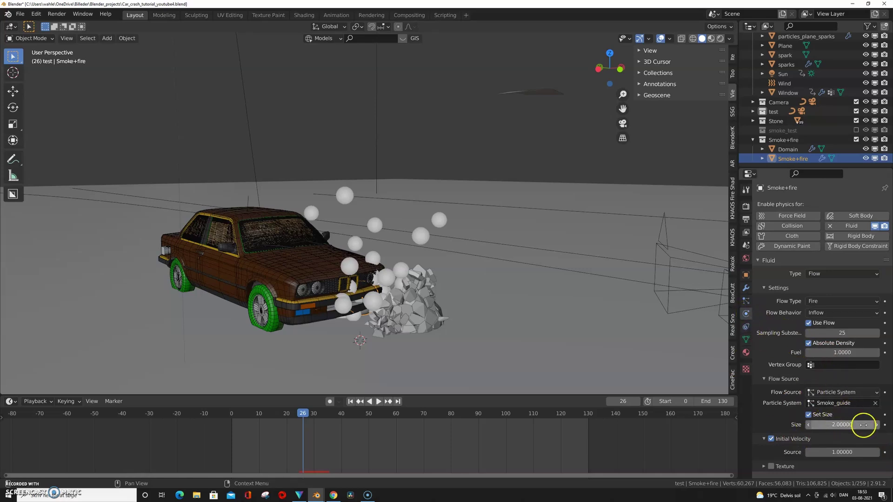
pyautogui.press('i')
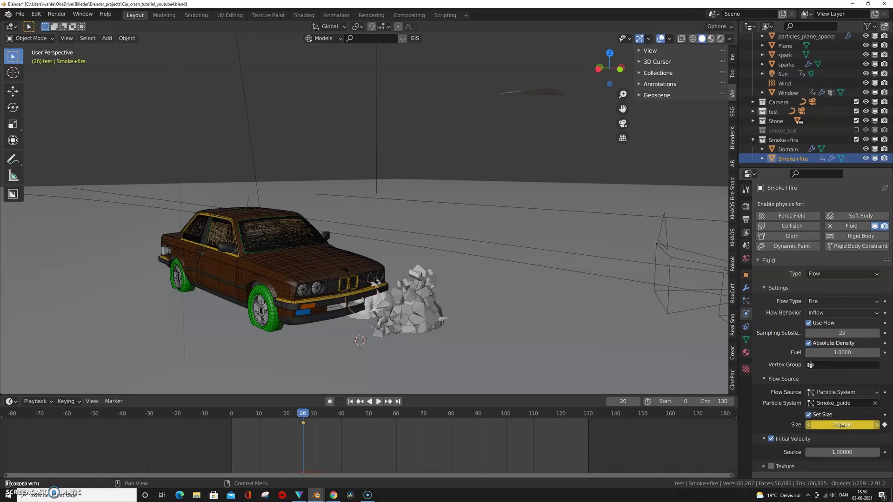
pyautogui.press('Right')
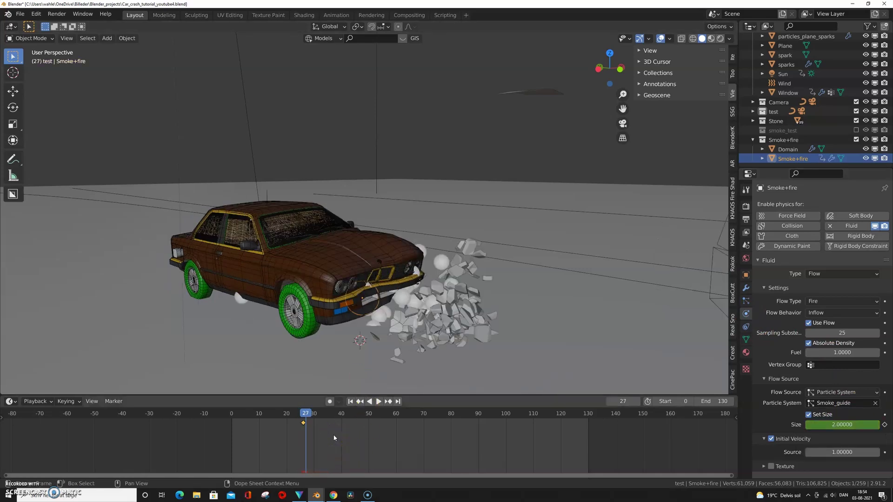
pyautogui.click(857, 425)
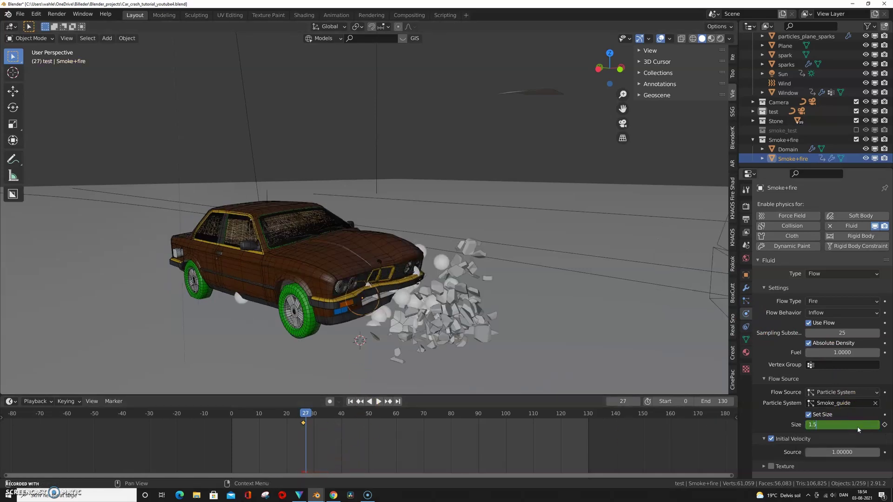
pyautogui.press('Return')
pyautogui.press('i')
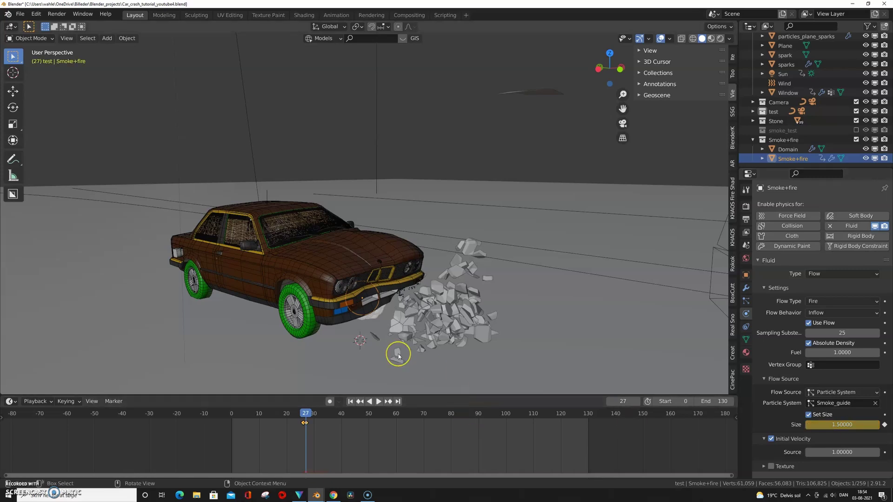
# Keyframe the Smoke+fire flow source size at 1 on frame 28
pyautogui.press('Right')
pyautogui.click(858, 423)
pyautogui.write('1')
pyautogui.press('Return')
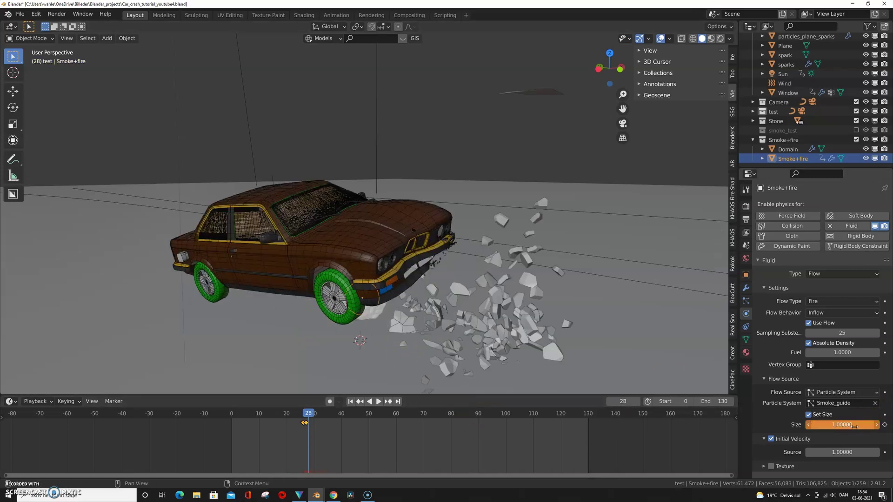
pyautogui.press('i')
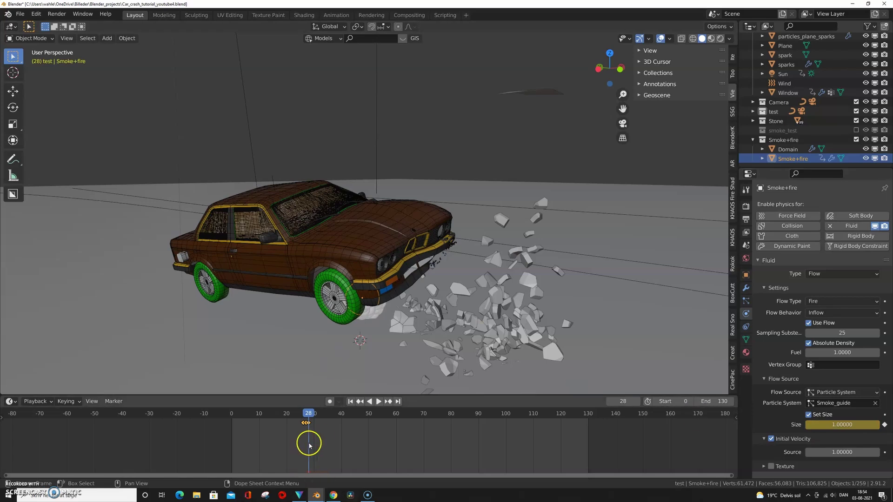
# Go back to frame 25 and review the particle settings of the Smoke+fire sphere
pyautogui.moveTo(308, 413); pyautogui.dragTo(299, 412)
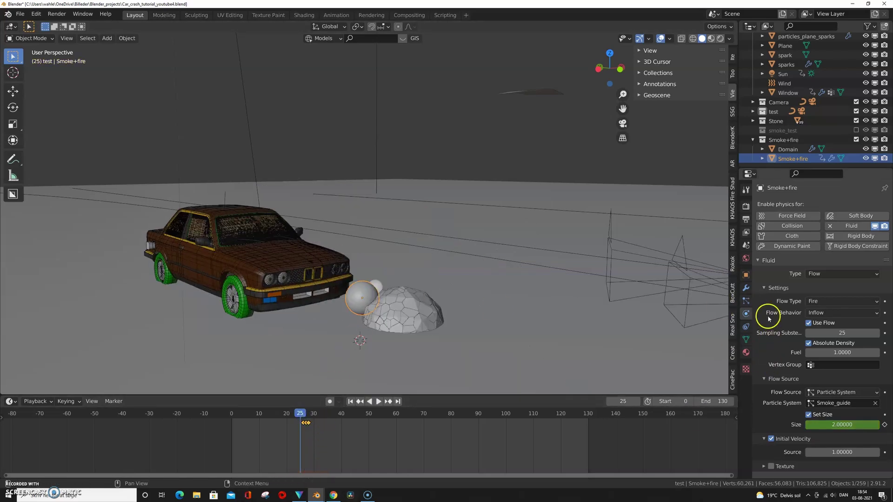
pyautogui.click(745, 301)
pyautogui.scroll(-3, 772, 412)
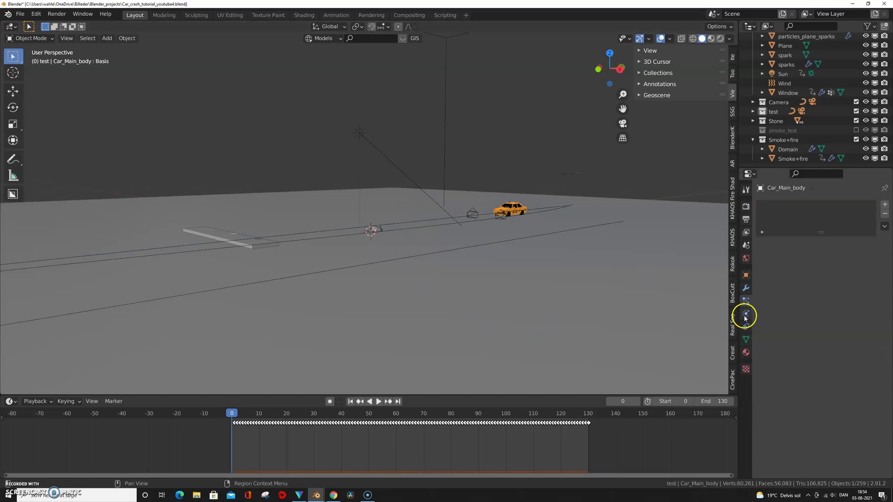
# Review the physics of Car_Main_body, collapsing its Dynamic Paint, Collision and Rigid Body settings to examine the Fluid effector
pyautogui.click(746, 313)
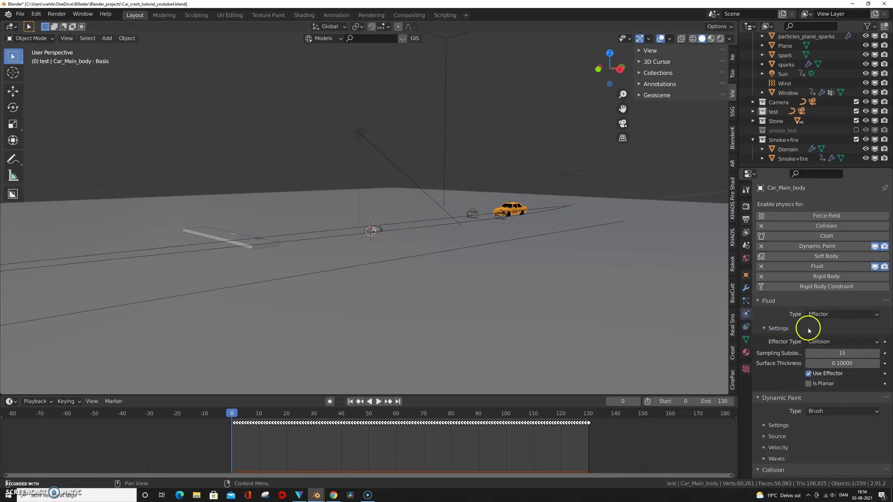
pyautogui.click(759, 301)
pyautogui.click(760, 313)
pyautogui.click(759, 324)
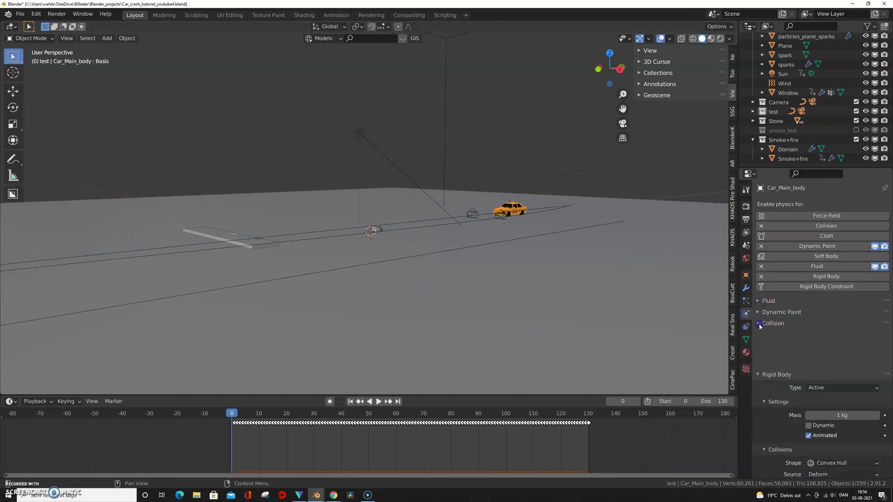
pyautogui.click(759, 335)
pyautogui.click(766, 301)
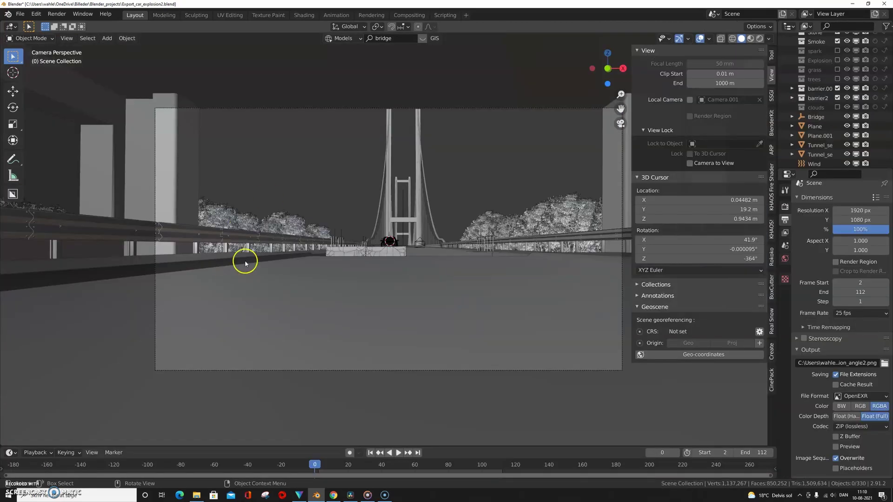
# Inspect the bridge scene's road, car, railing and tunnel section from several angles, and scrub the crash through the camera view
pyautogui.press('KP_0')
pyautogui.moveTo(273, 244); pyautogui.dragTo(273, 299, button='middle')
pyautogui.keyDown('shift'); pyautogui.moveTo(359, 364); pyautogui.dragTo(359, 291, button='middle'); pyautogui.keyUp('shift')
pyautogui.scroll(4, 359, 291)
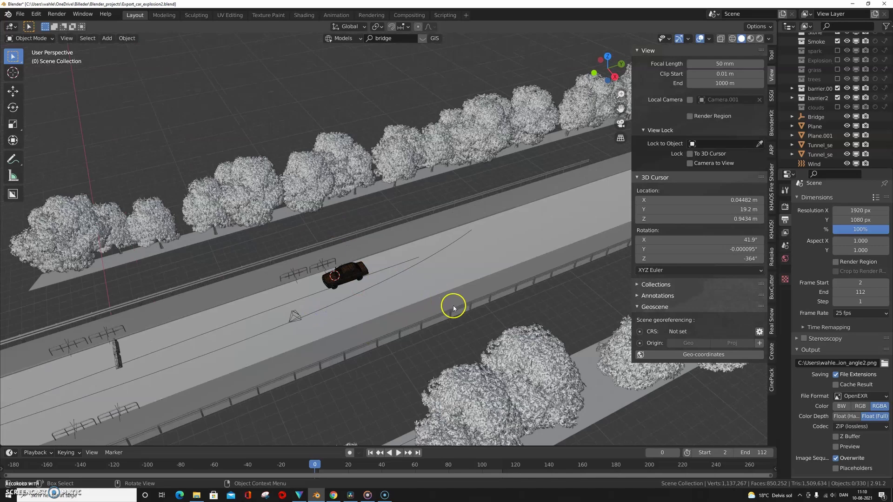
pyautogui.click(418, 253)
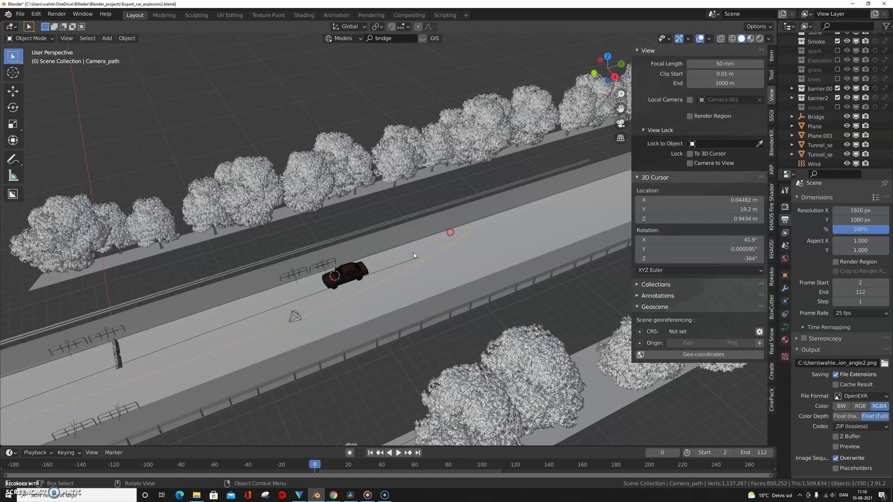
pyautogui.moveTo(409, 231); pyautogui.dragTo(359, 241, button='middle')
pyautogui.click(326, 284)
pyautogui.moveTo(339, 277); pyautogui.dragTo(462, 272, button='middle')
pyautogui.click(411, 332)
pyautogui.moveTo(411, 331); pyautogui.dragTo(413, 333, button='middle')
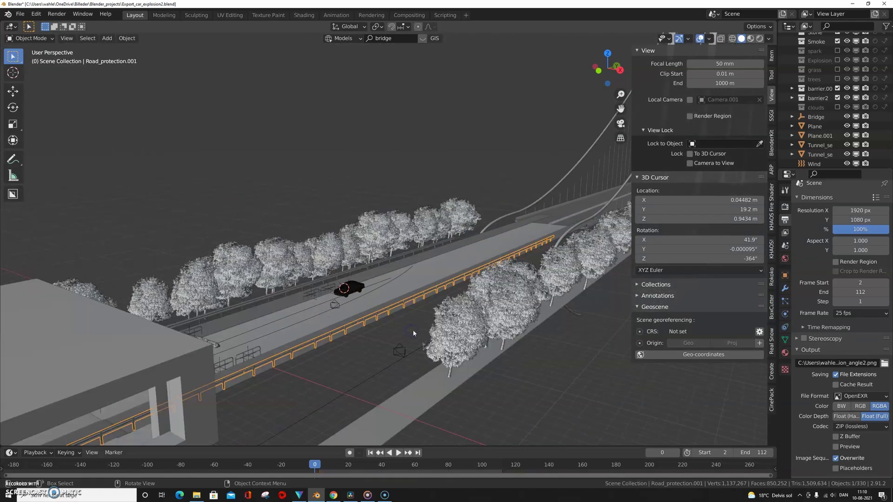
pyautogui.click(521, 352)
pyautogui.moveTo(520, 351); pyautogui.dragTo(354, 286, button='middle')
pyautogui.click(340, 263)
pyautogui.click(382, 175)
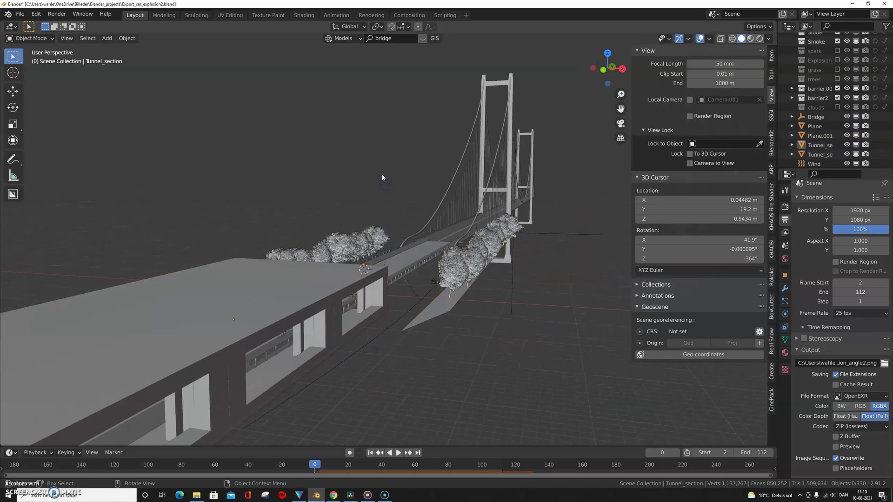
pyautogui.press('KP_0')
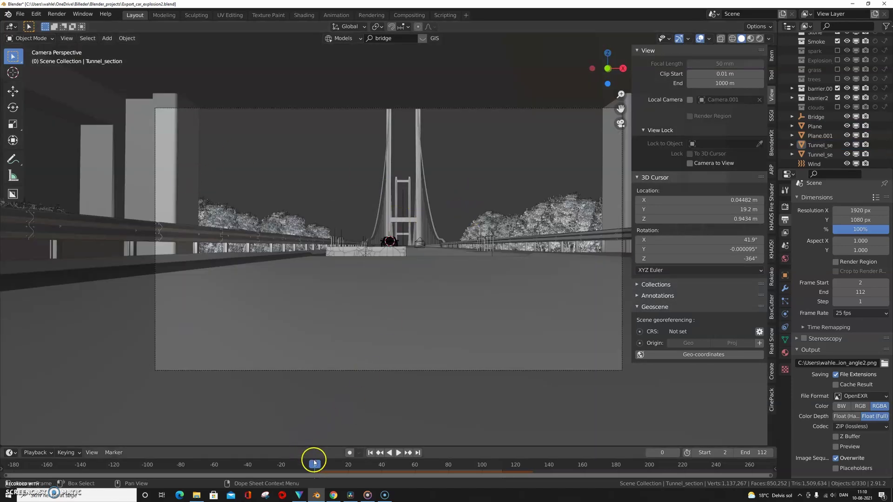
pyautogui.moveTo(314, 460); pyautogui.dragTo(352, 481)
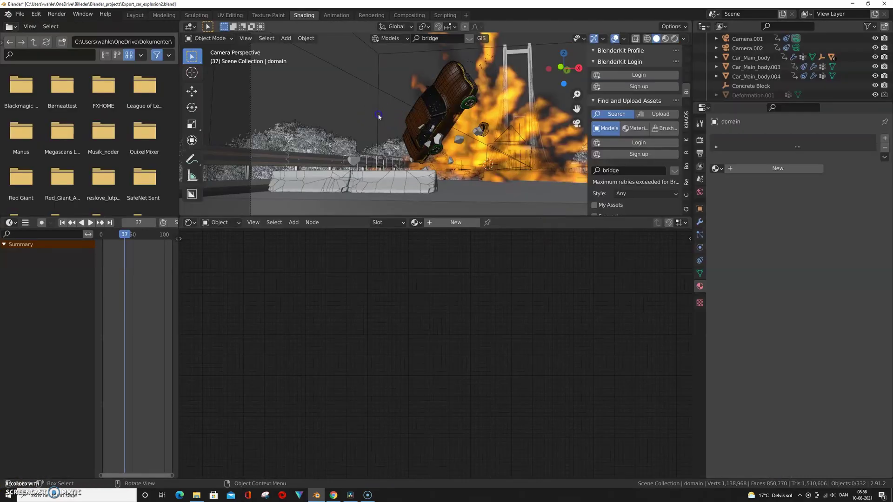
# Give the domain object a new material named Smoke+fire and display the viewport in Rendered shading
pyautogui.click(379, 116)
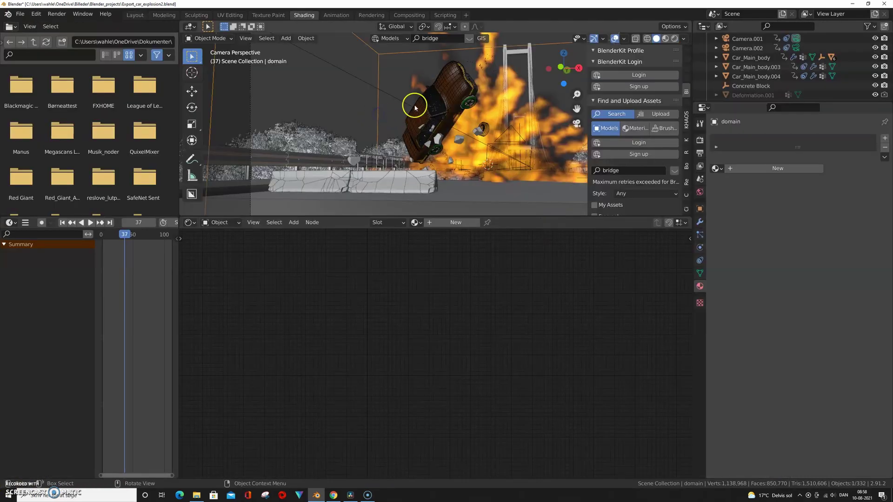
pyautogui.click(457, 222)
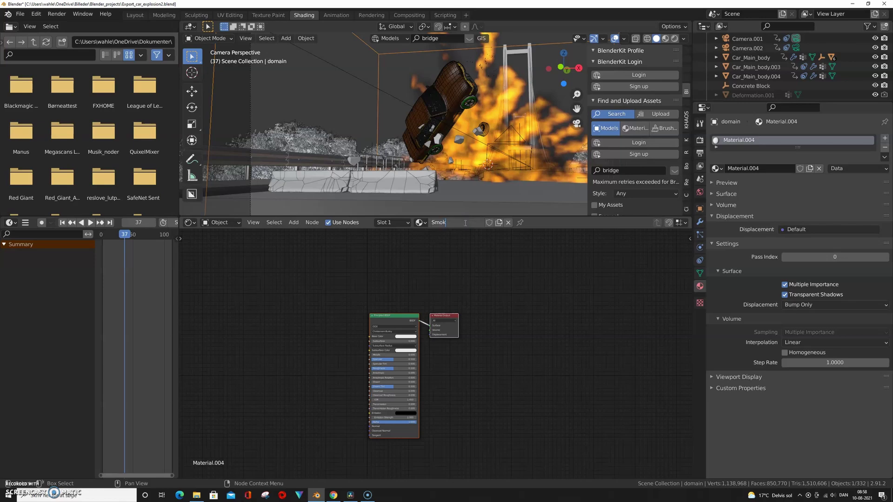
pyautogui.write('Smoke+fire')
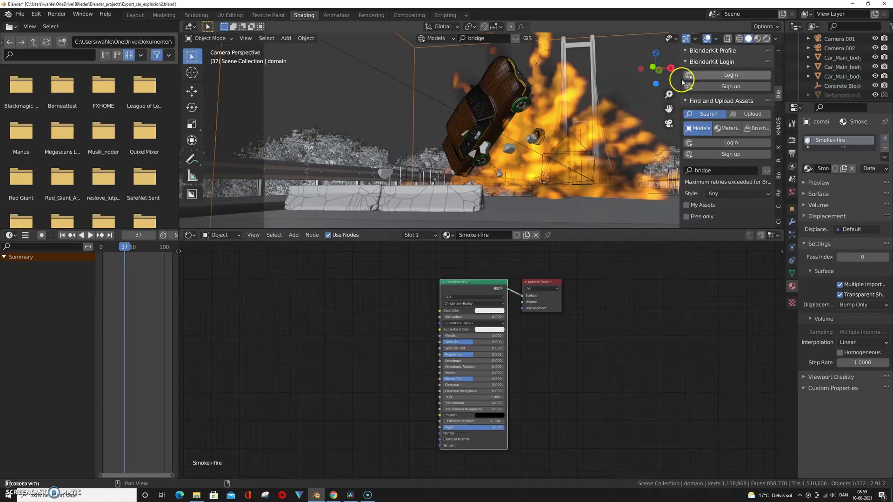
pyautogui.click(754, 38)
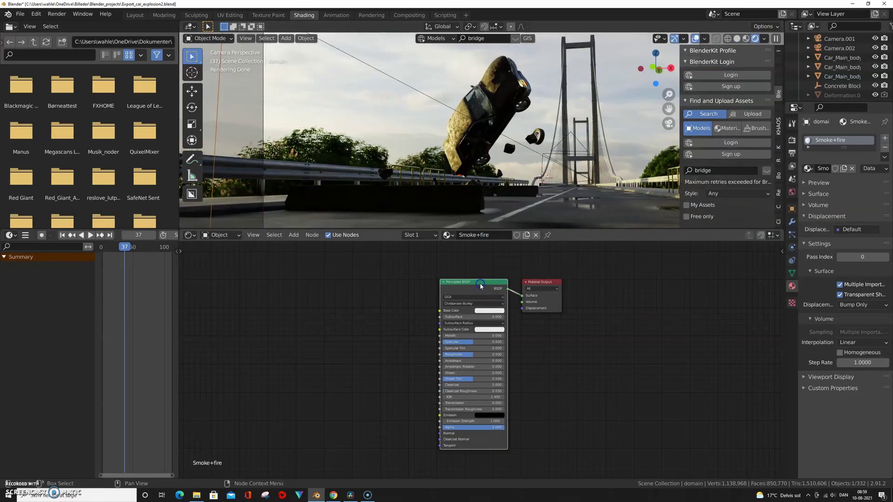
# Replace the Principled BSDF with a Principled Volume node and connect it to the Material Output's Volume input
pyautogui.press('x')
pyautogui.hotkey('shift', 'a')
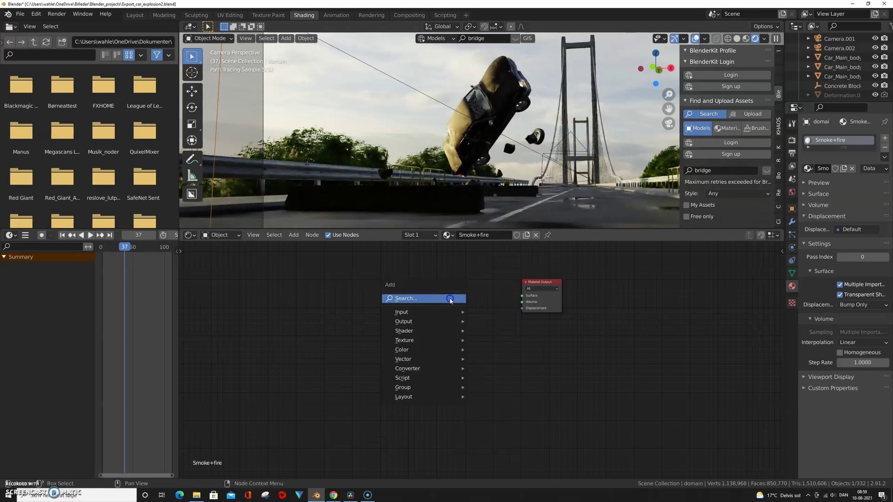
pyautogui.click(449, 299)
pyautogui.write('vol')
pyautogui.press('Down')
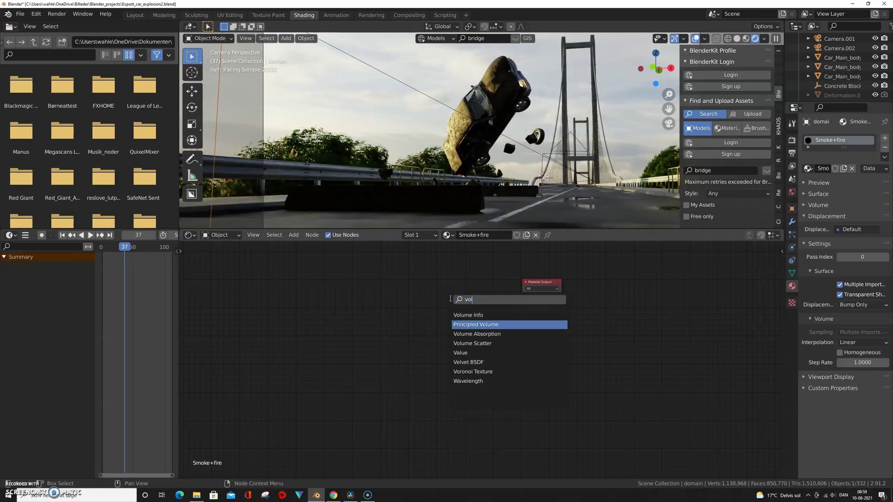
pyautogui.press('Return')
pyautogui.click(403, 284)
pyautogui.scroll(2, 515, 300)
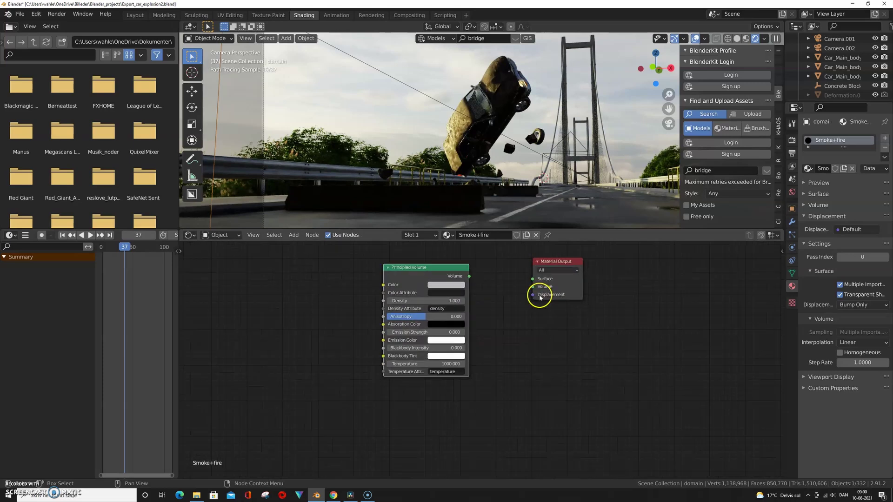
pyautogui.moveTo(467, 270); pyautogui.dragTo(539, 281)
pyautogui.moveTo(539, 337); pyautogui.dragTo(539, 353, button='middle')
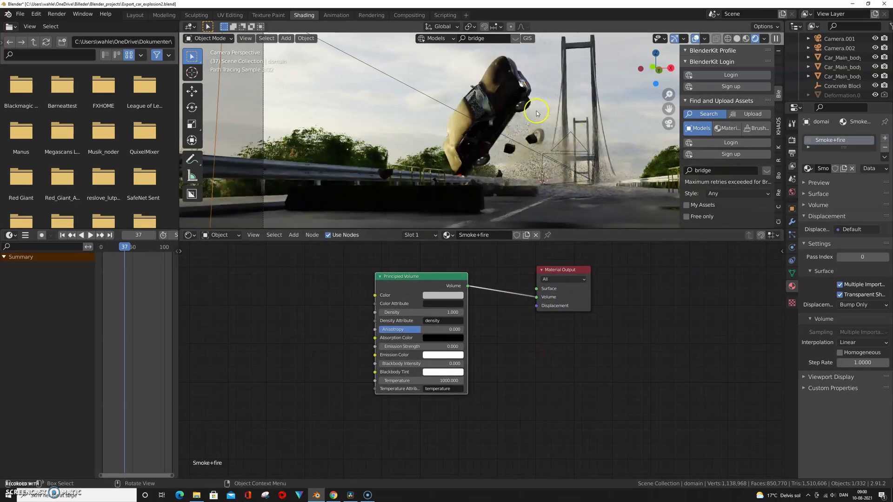
# Try a density of 50 on the Principled Volume node and return it to 1
pyautogui.click(448, 312)
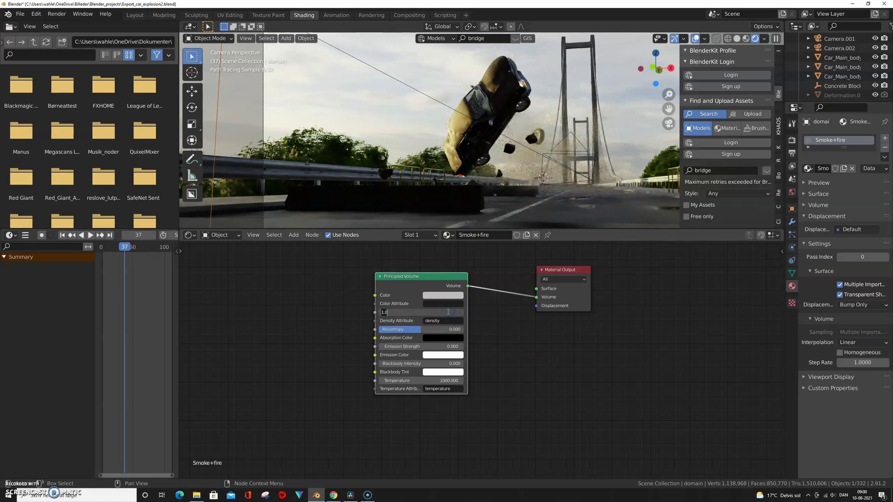
pyautogui.write('50')
pyautogui.press('Return')
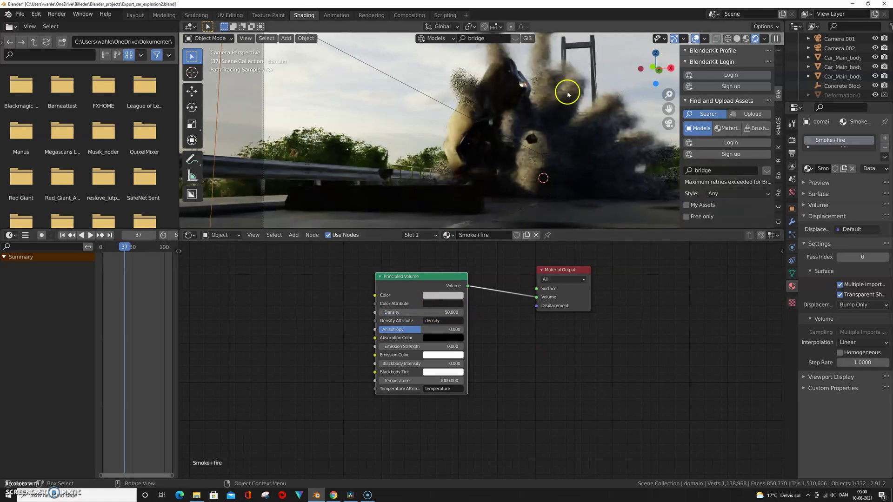
pyautogui.click(447, 311)
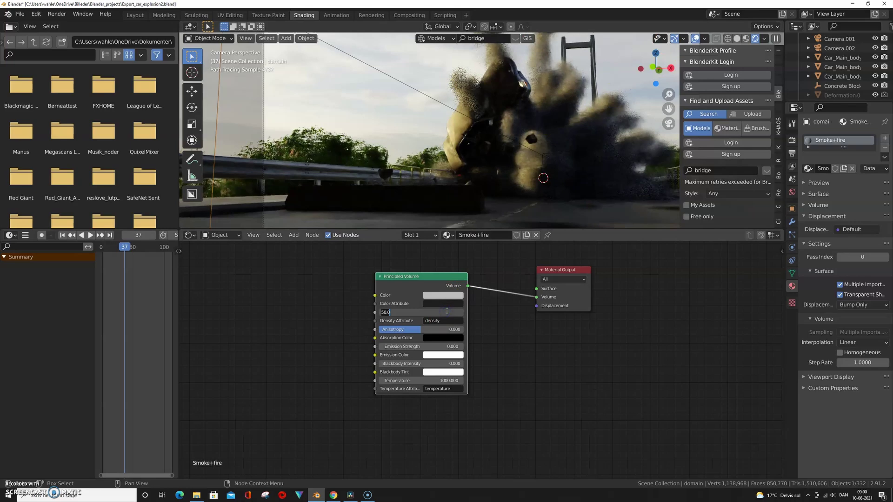
pyautogui.write('1')
pyautogui.press('Return')
# Add an Attribute node named density and connect its Color output to the Principled Volume's Color input
pyautogui.scroll(-1, 379, 347)
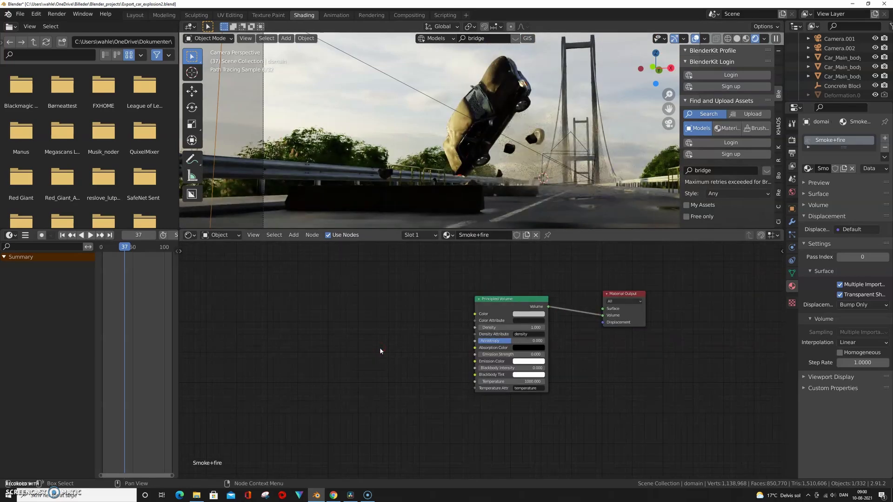
pyautogui.hotkey('shift', 'a')
pyautogui.click(395, 375)
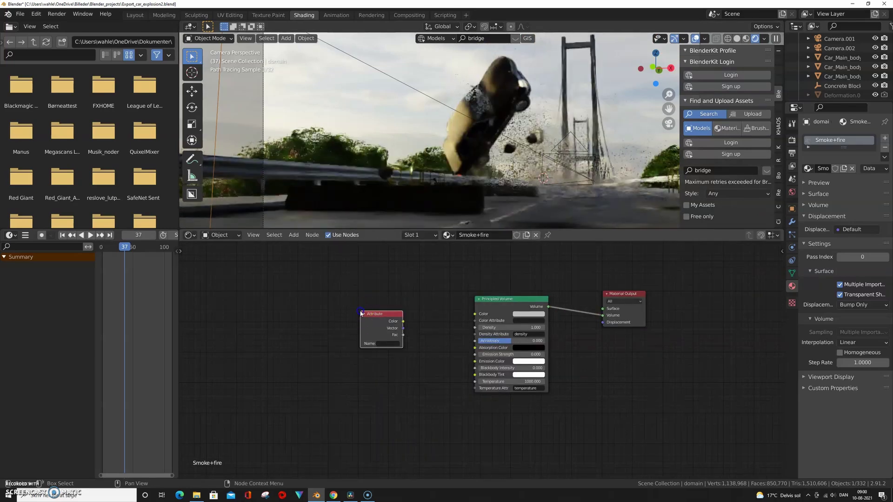
pyautogui.click(414, 334)
pyautogui.click(370, 342)
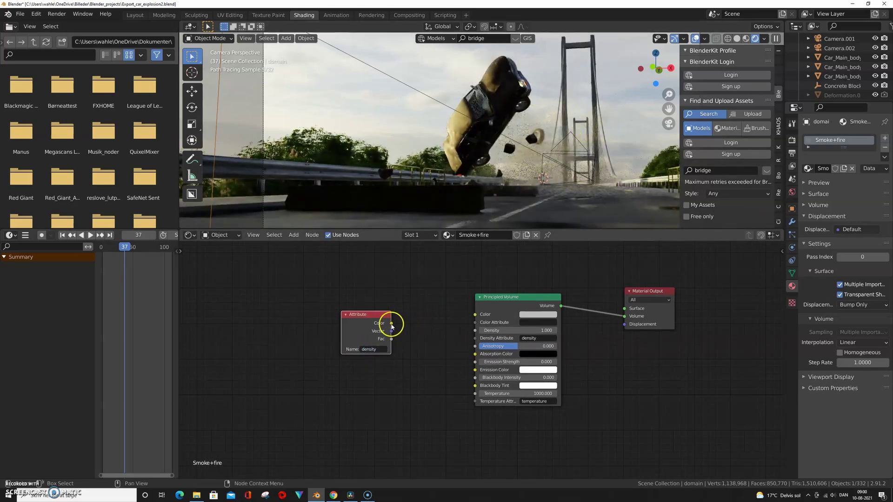
pyautogui.moveTo(392, 324); pyautogui.dragTo(475, 314)
pyautogui.moveTo(367, 315); pyautogui.dragTo(273, 285)
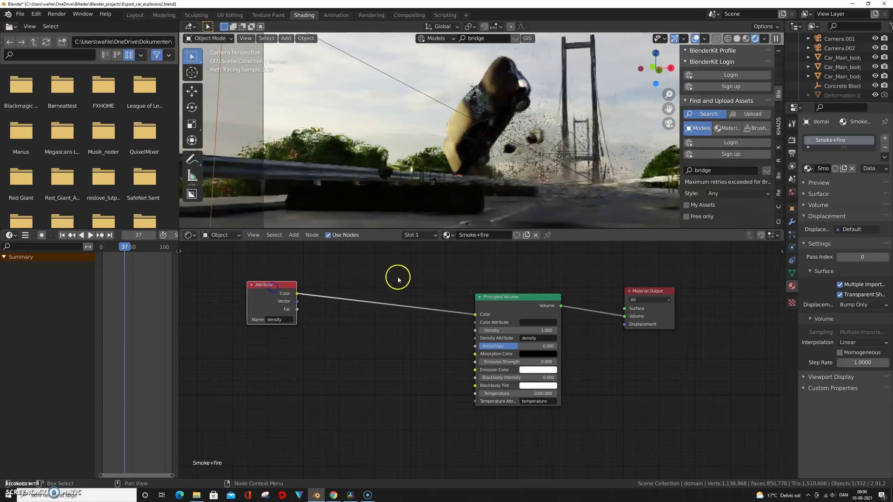
# Insert a ColorRamp node between the density Attribute and the Principled Volume's Color input
pyautogui.hotkey('shift', 'a')
pyautogui.write('color')
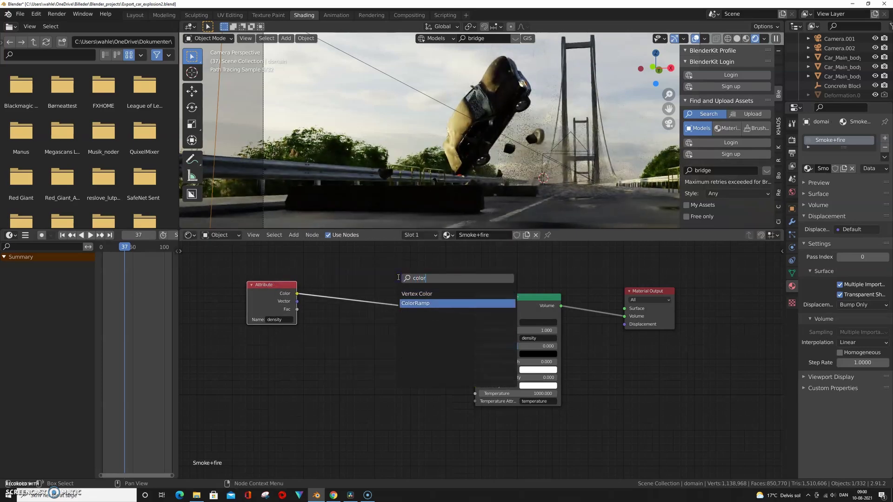
pyautogui.press('Return')
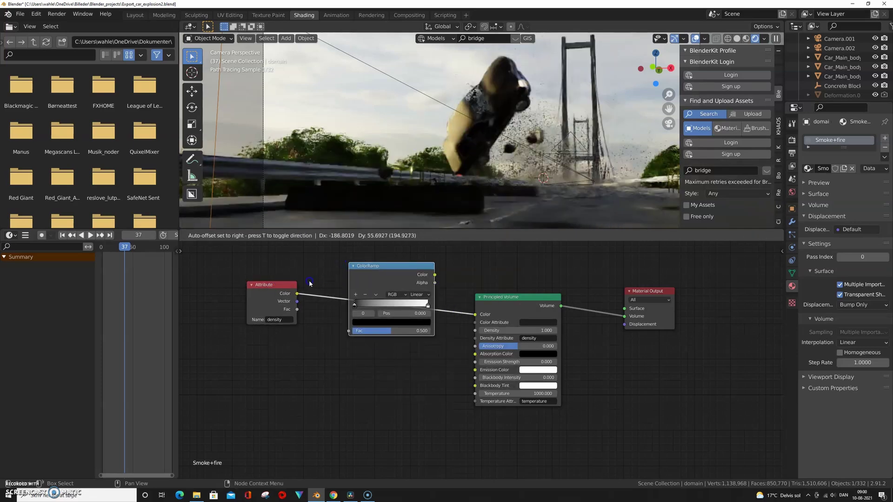
pyautogui.click(335, 348)
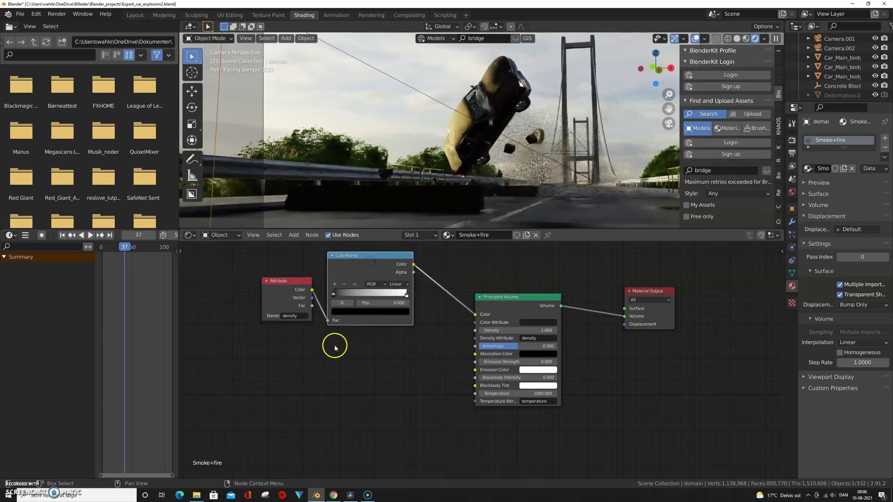
pyautogui.moveTo(310, 309); pyautogui.dragTo(292, 335)
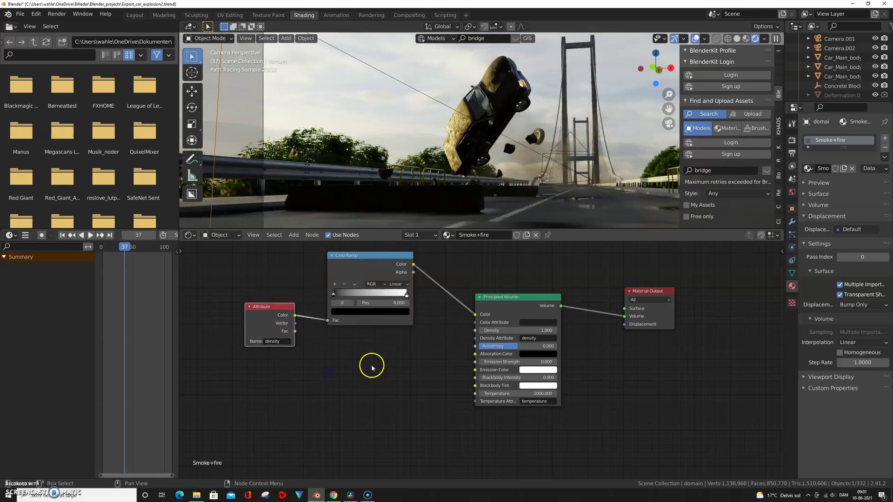
# Add a Math node set to Multiply below the ColorRamp
pyautogui.hotkey('shift', 'a')
pyautogui.write('math')
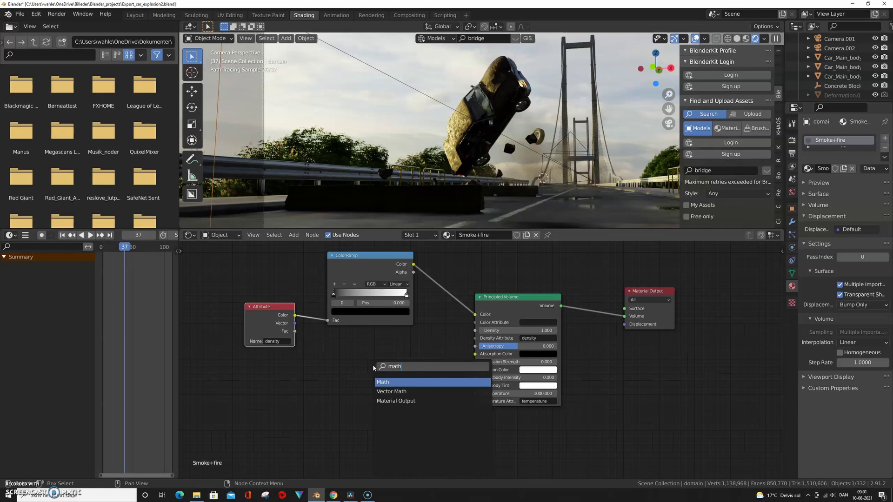
pyautogui.press('Return')
pyautogui.click(372, 367)
pyautogui.click(363, 368)
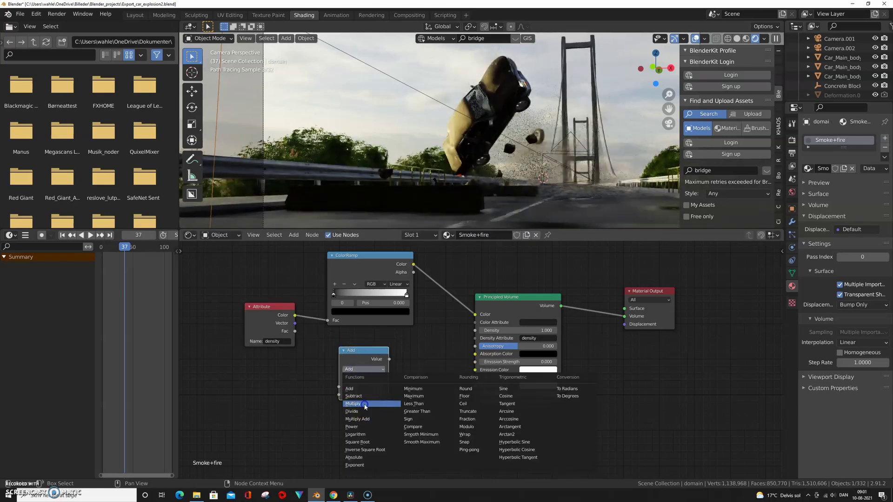
pyautogui.click(365, 405)
pyautogui.moveTo(356, 351); pyautogui.dragTo(334, 349)
# Duplicate the Multiply node and chain the Attribute's Fac output through both Multiply nodes into the Principled Volume's Density input
pyautogui.hotkey('shift', 'd')
pyautogui.click(406, 346)
pyautogui.moveTo(266, 313); pyautogui.dragTo(220, 310)
pyautogui.moveTo(320, 349); pyautogui.dragTo(304, 339)
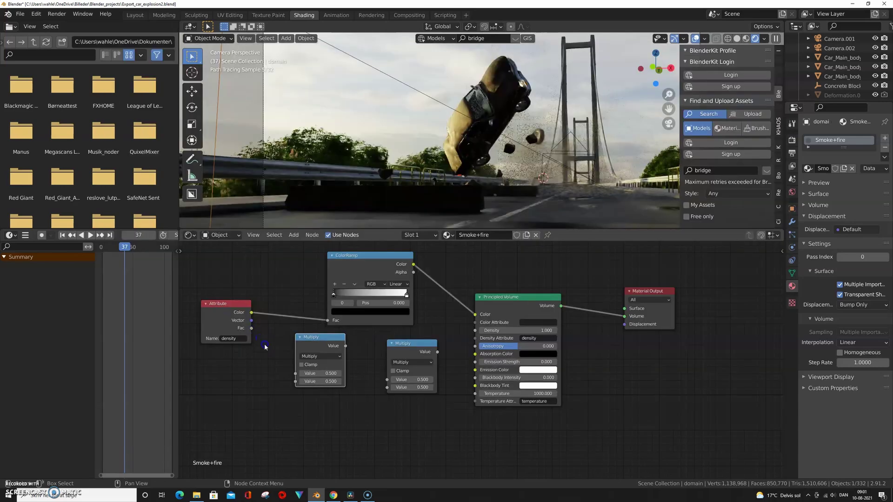
pyautogui.moveTo(251, 327); pyautogui.dragTo(284, 379)
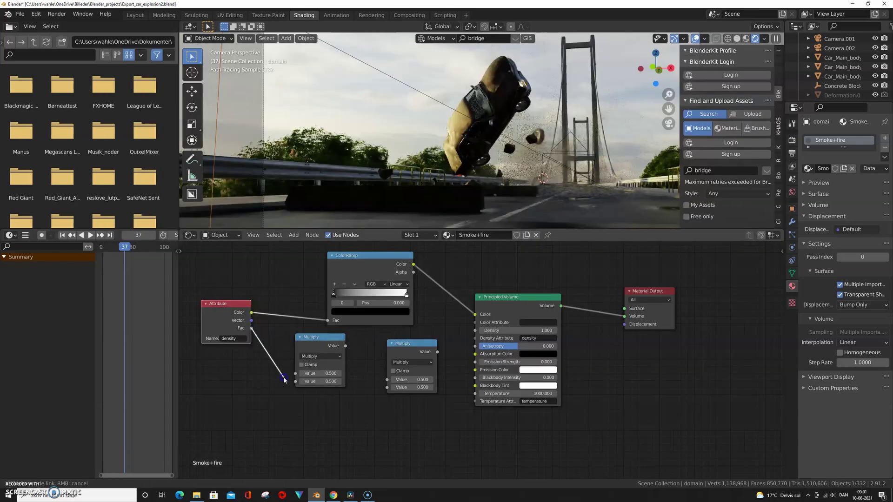
pyautogui.moveTo(344, 358); pyautogui.dragTo(474, 331)
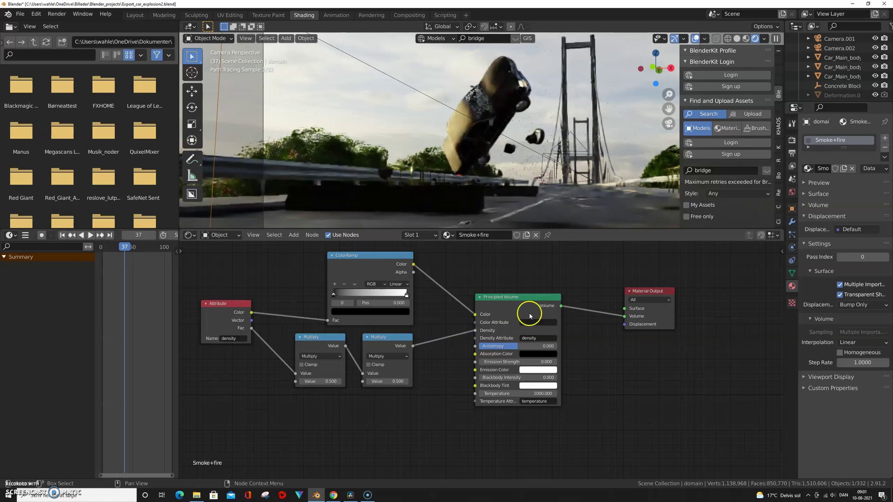
# Add a Fresnel node below the Attribute and connect its Fac output to the first Multiply node's second value
pyautogui.moveTo(530, 314); pyautogui.dragTo(562, 306, button='middle')
pyautogui.hotkey('shift', 'a')
pyautogui.click(334, 381)
pyautogui.write('fres')
pyautogui.press('Return')
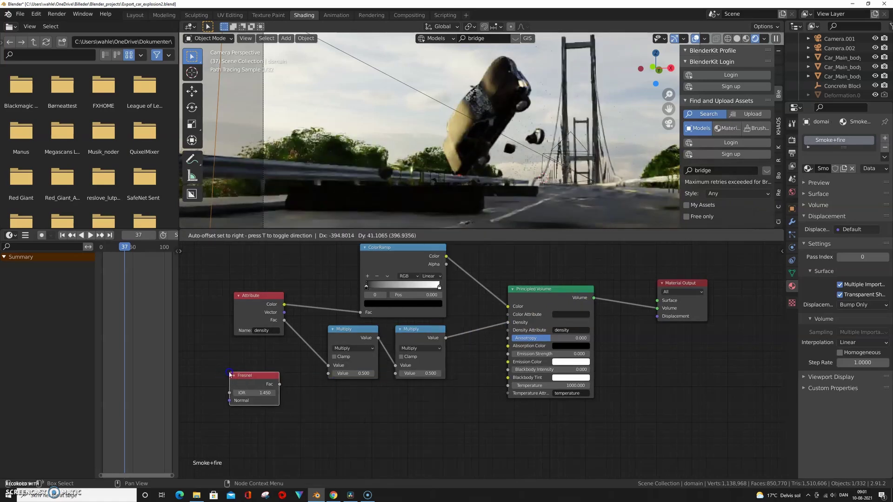
pyautogui.click(230, 375)
pyautogui.moveTo(279, 384); pyautogui.dragTo(329, 374)
pyautogui.moveTo(273, 374); pyautogui.dragTo(283, 370)
# Duplicate the second Multiply node and insert the copy on the link to the Principled Volume's Density input
pyautogui.click(435, 334)
pyautogui.hotkey('shift', 'd')
pyautogui.click(477, 325)
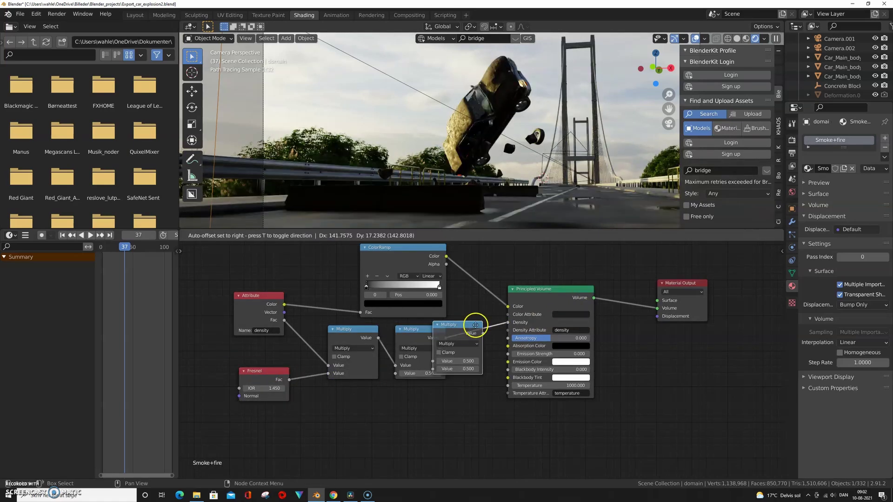
# Set the second Multiply node's value to 90 and the third Multiply node's value to 159.1
pyautogui.click(403, 373)
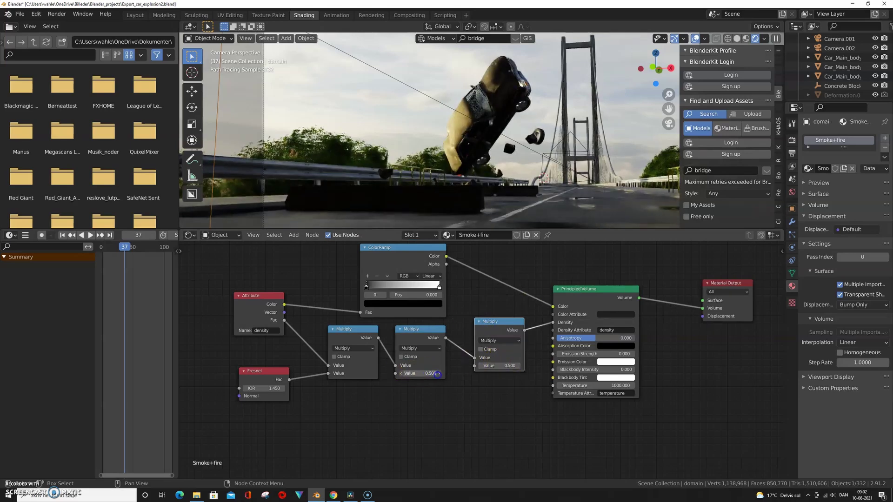
pyautogui.write('4.7')
pyautogui.click(503, 366)
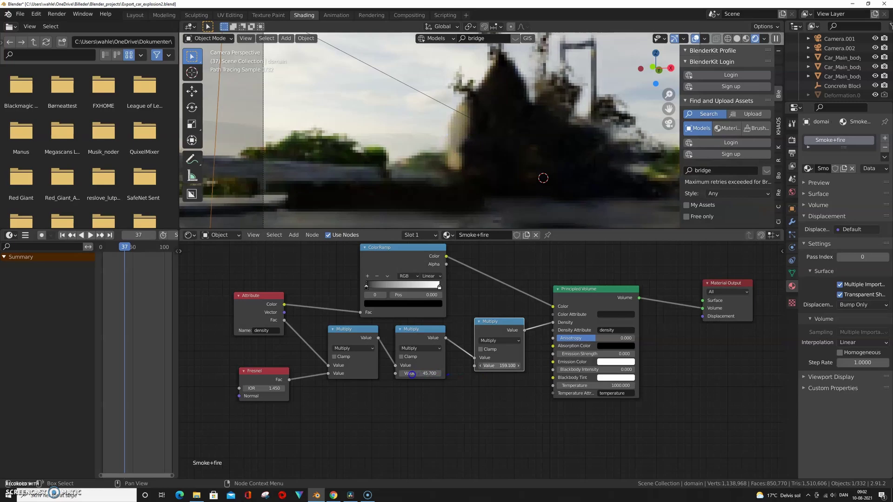
pyautogui.moveTo(440, 371); pyautogui.dragTo(420, 371)
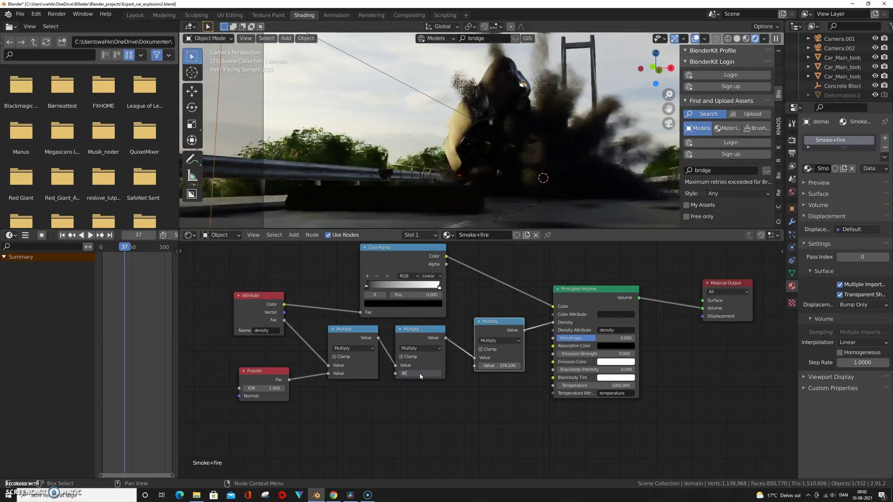
pyautogui.write('90')
pyautogui.click(421, 408)
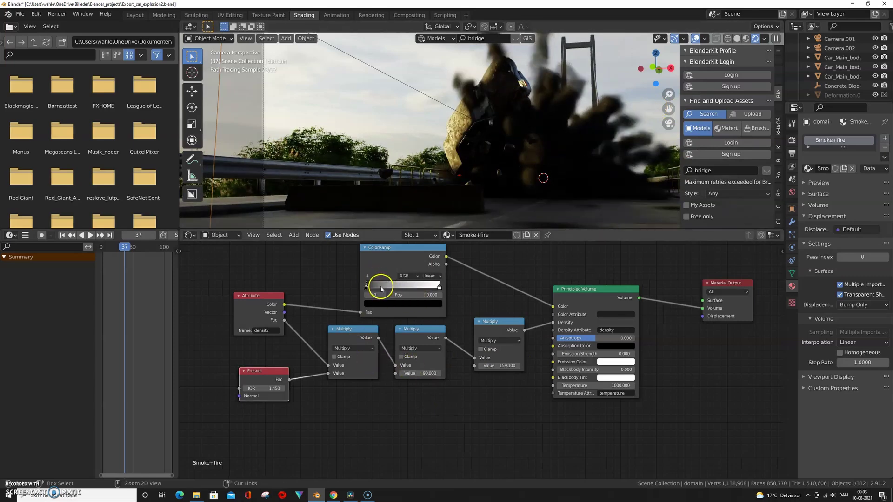
# Add two intermediate stops to the ColorRamp and tint its white end stop pale orange, with hue 0.097 and saturation about 0.216
pyautogui.keyDown('ctrl'); pyautogui.moveTo(381, 289); pyautogui.dragTo(412, 287); pyautogui.keyUp('ctrl')
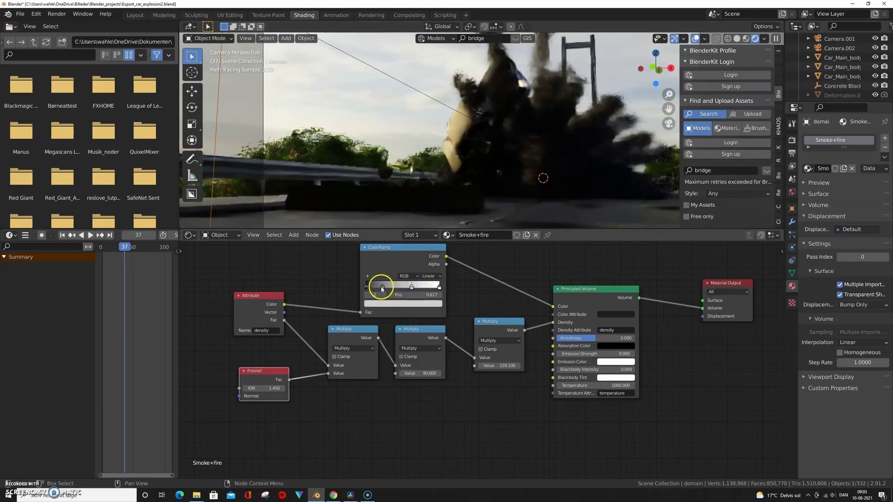
pyautogui.click(439, 287)
pyautogui.click(393, 303)
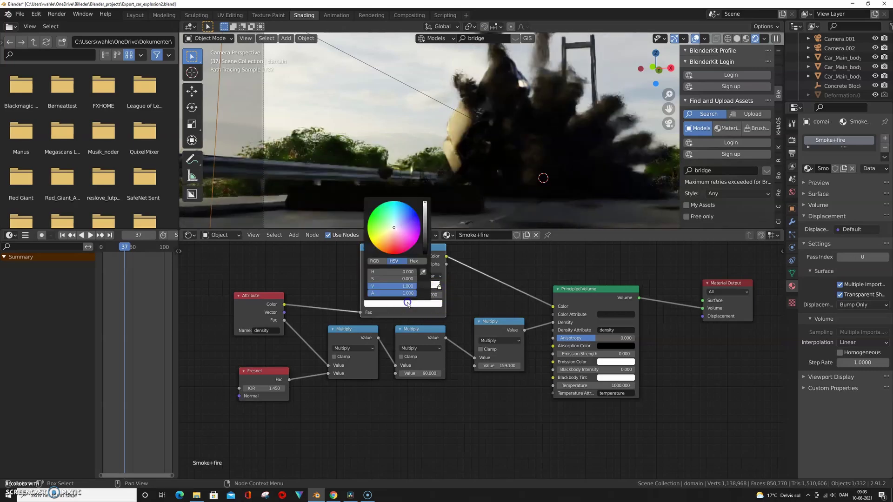
pyautogui.click(386, 240)
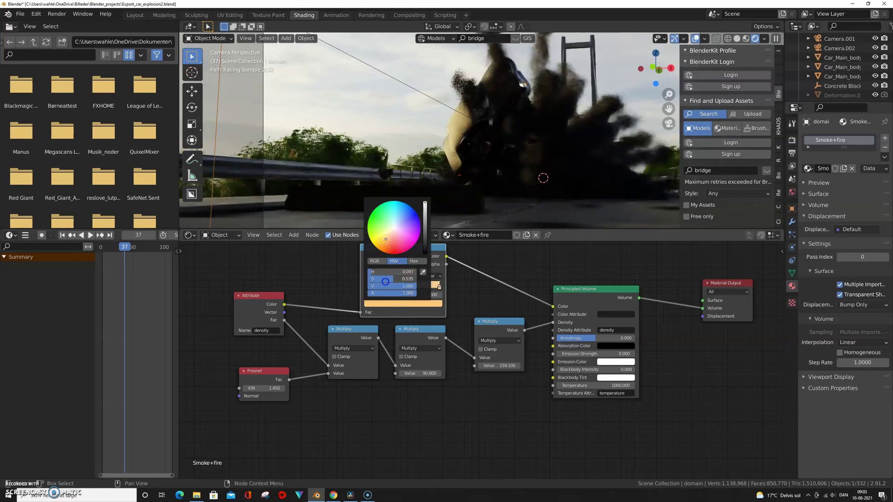
pyautogui.moveTo(385, 281); pyautogui.dragTo(370, 281)
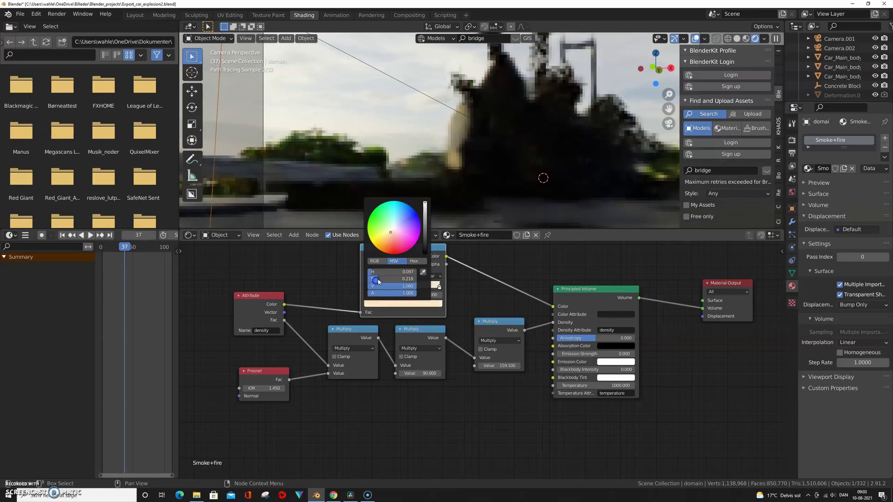
# Color the ColorRamp stop at position 0.617 beige, with hue 0.104 and saturation about 0.251
pyautogui.click(411, 287)
pyautogui.click(405, 303)
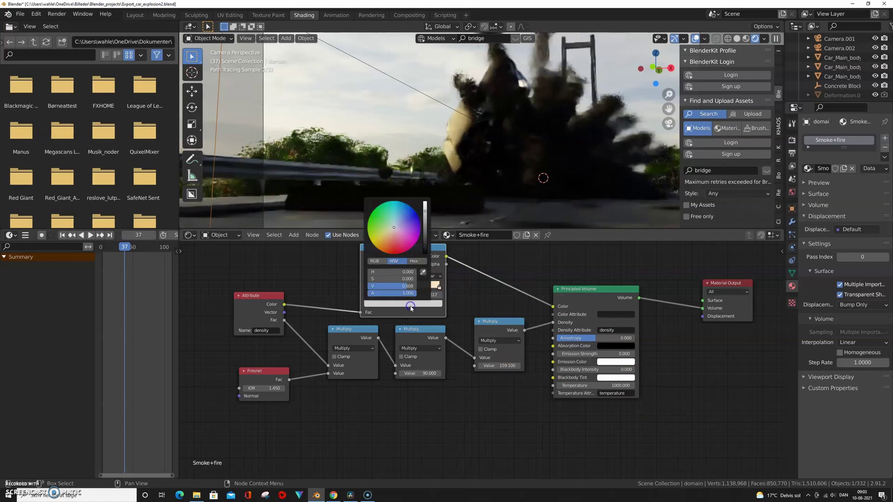
pyautogui.click(387, 236)
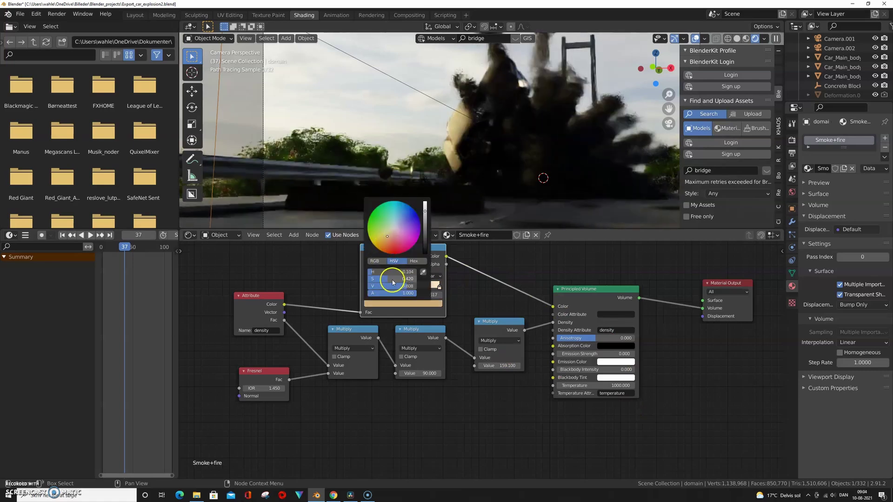
pyautogui.moveTo(387, 281)
pyautogui.mouseDown()
pyautogui.moveTo(367, 285)
pyautogui.moveTo(378, 285)
pyautogui.mouseUp()
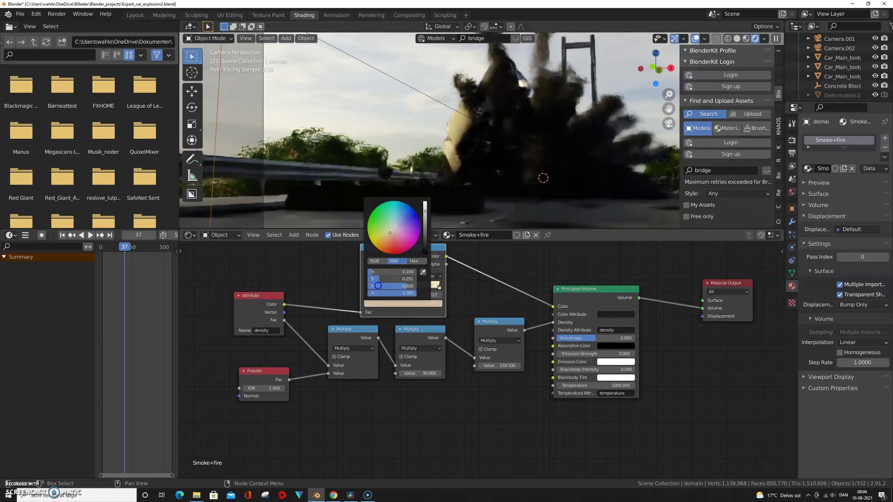
# Add an Attribute node below the Fresnel node and name its attribute flame
pyautogui.hotkey('shift', 'a')
pyautogui.moveTo(445, 436)
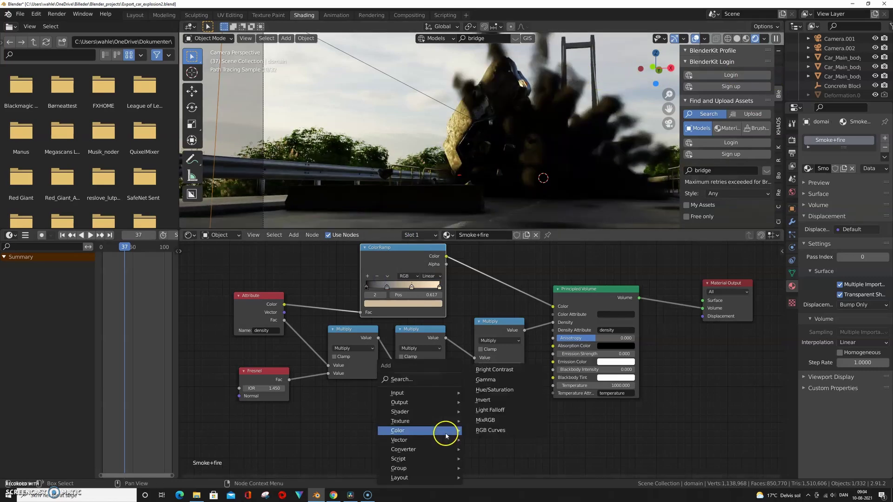
pyautogui.click(422, 379)
pyautogui.write('att')
pyautogui.press('Return')
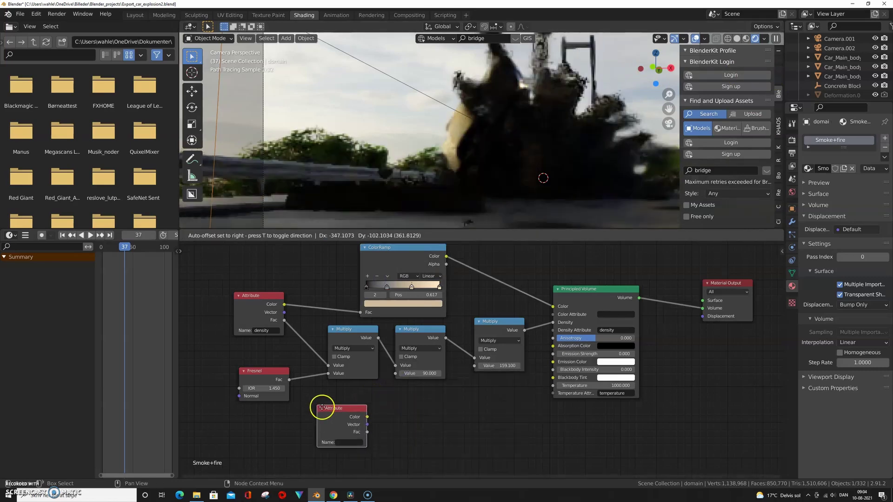
pyautogui.click(321, 407)
pyautogui.click(332, 437)
pyautogui.write('flame')
pyautogui.press('Return')
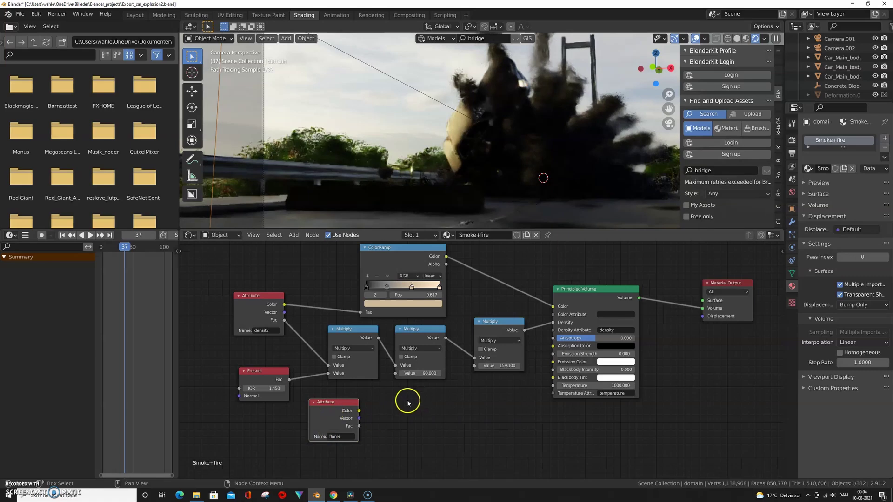
# Connect the flame Attribute's Color output to the Principled Volume's Emission Strength and reposition the Attribute node
pyautogui.moveTo(359, 411); pyautogui.dragTo(536, 411)
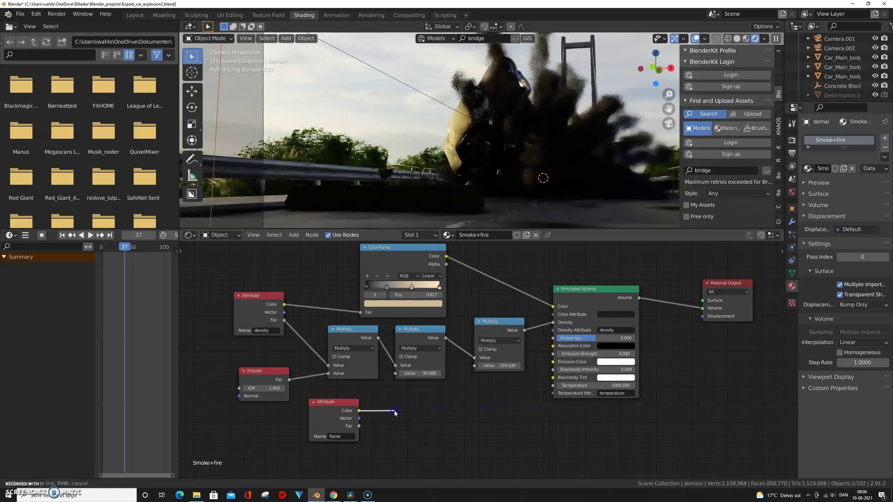
pyautogui.moveTo(395, 413); pyautogui.dragTo(553, 354)
pyautogui.moveTo(339, 404); pyautogui.dragTo(360, 406)
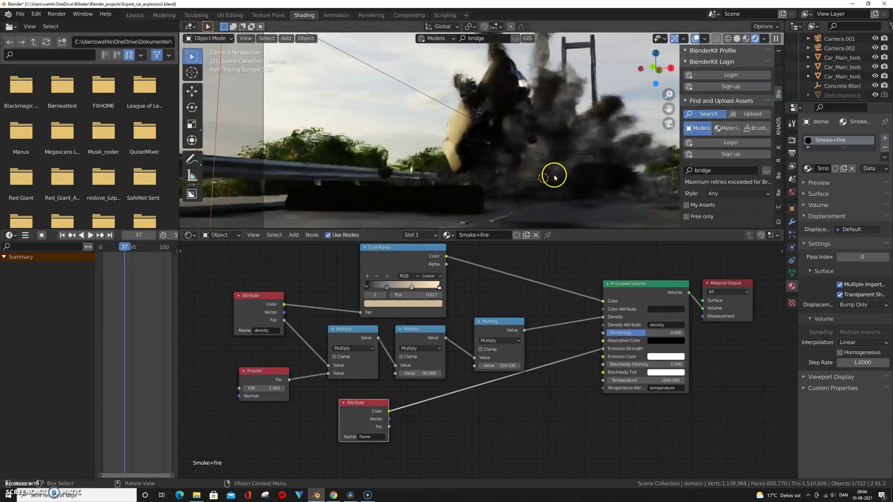
# Add a Blackbody node and connect its Color output to the Principled Volume's Emission Color
pyautogui.hotkey('shift', 'a')
pyautogui.write('blavk')
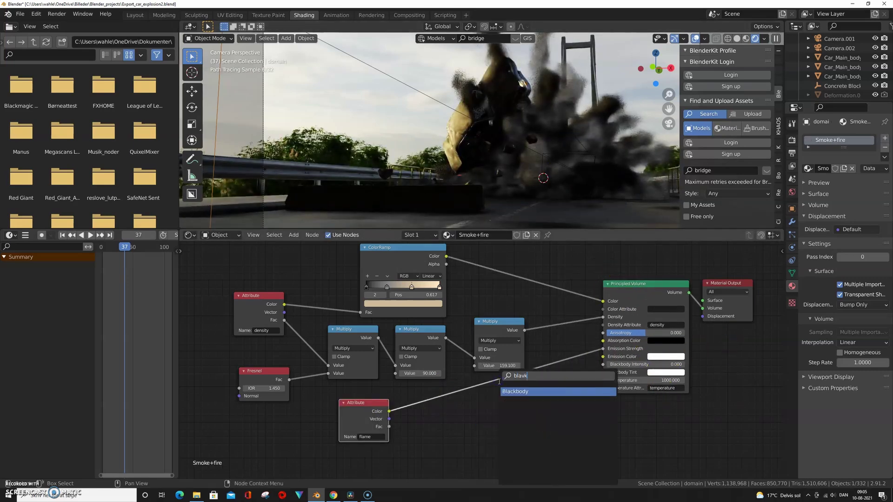
pyautogui.press('Return')
pyautogui.click(485, 399)
pyautogui.moveTo(538, 411); pyautogui.dragTo(603, 357)
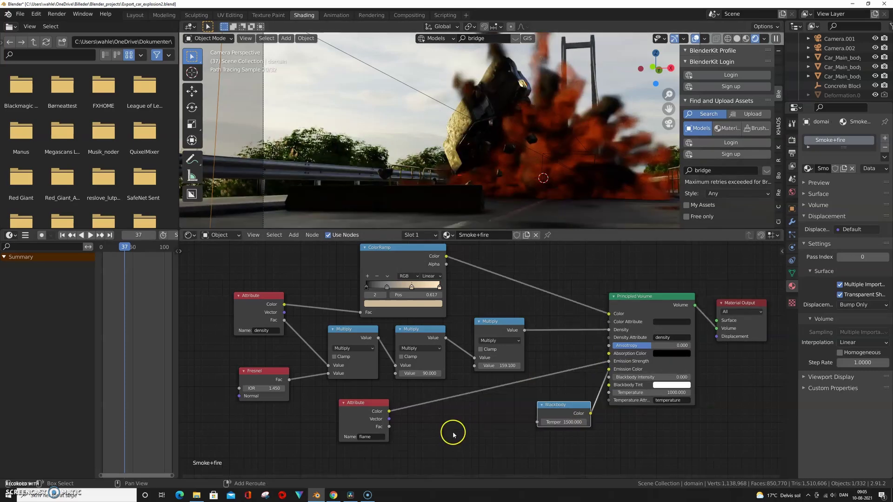
# Insert a Math node set to Power on the link from the flame Attribute to Emission Strength
pyautogui.hotkey('shift', 'a')
pyautogui.click(411, 376)
pyautogui.write('math')
pyautogui.press('Return')
pyautogui.click(428, 416)
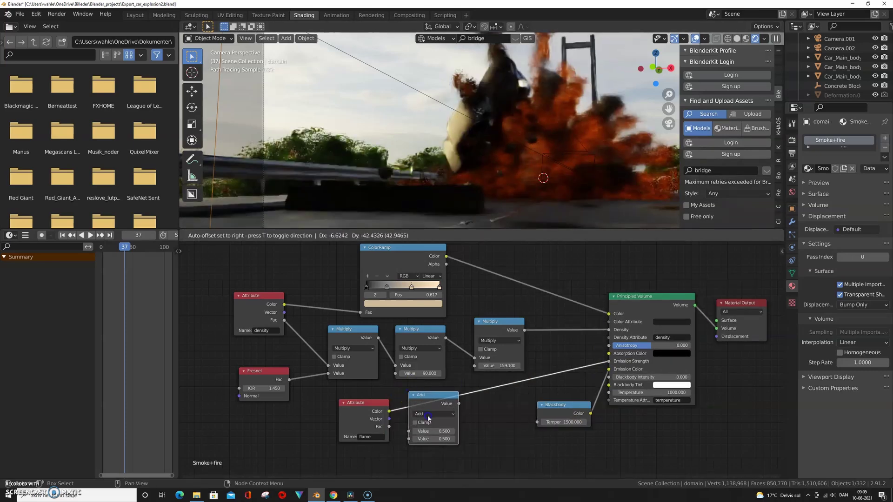
pyautogui.click(428, 415)
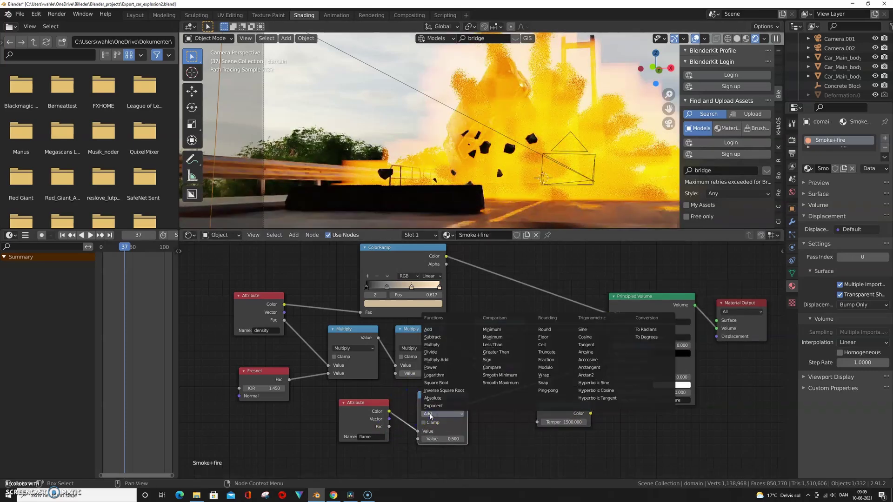
pyautogui.click(445, 371)
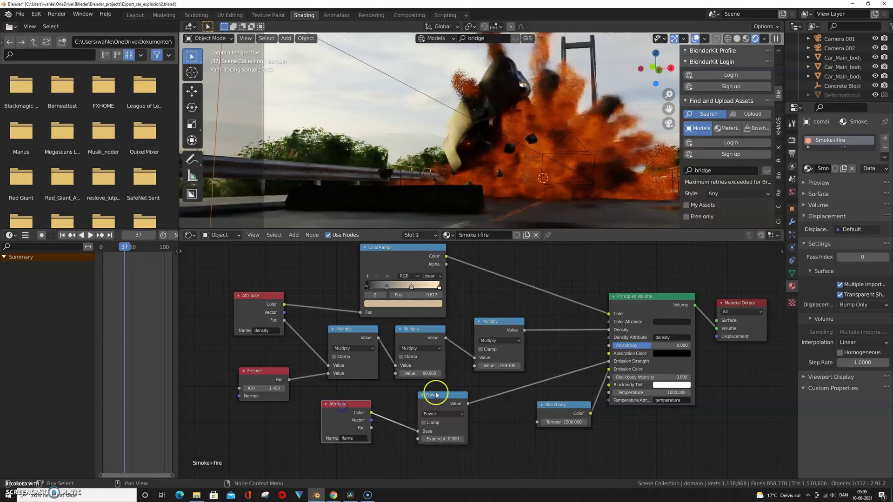
pyautogui.moveTo(435, 395); pyautogui.dragTo(412, 395)
# Insert a Gamma node with a value of 1.2 after the Power node and align the flame nodes under the Fresnel node
pyautogui.hotkey('shift', 'a')
pyautogui.click(433, 379)
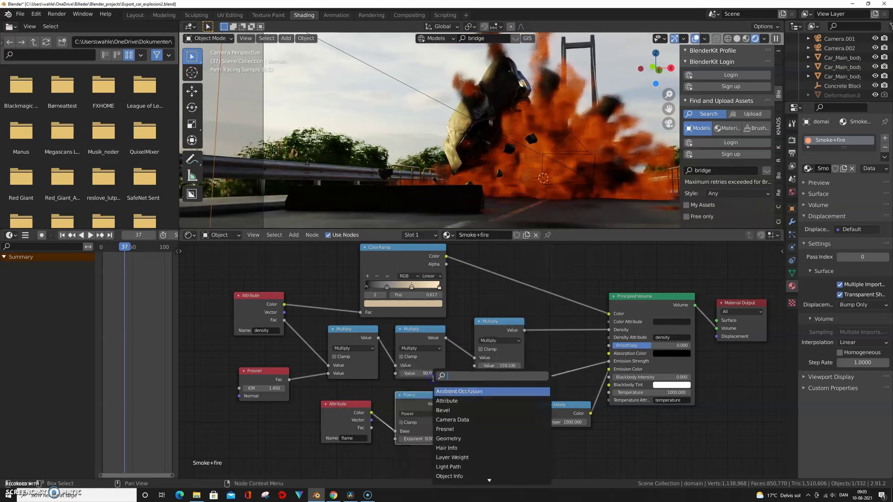
pyautogui.write('gamma')
pyautogui.press('Return')
pyautogui.click(490, 412)
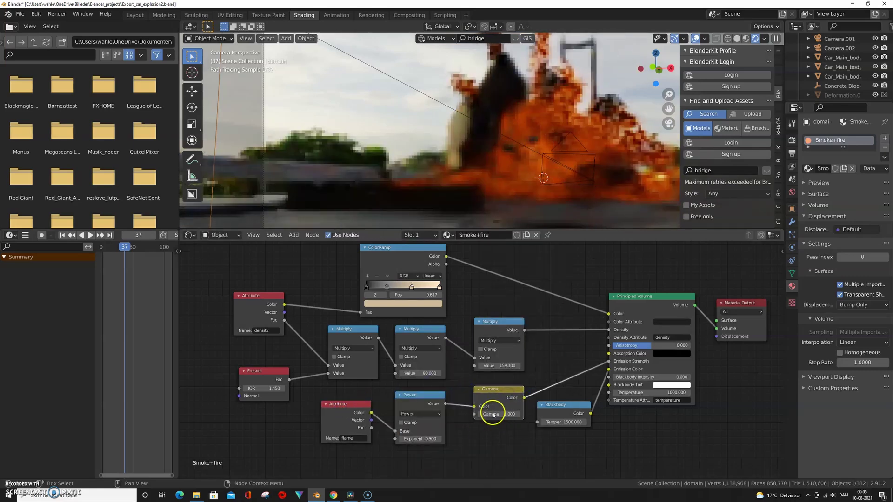
pyautogui.click(510, 415)
pyautogui.write('1.2')
pyautogui.press('Return')
pyautogui.moveTo(502, 460); pyautogui.dragTo(323, 418)
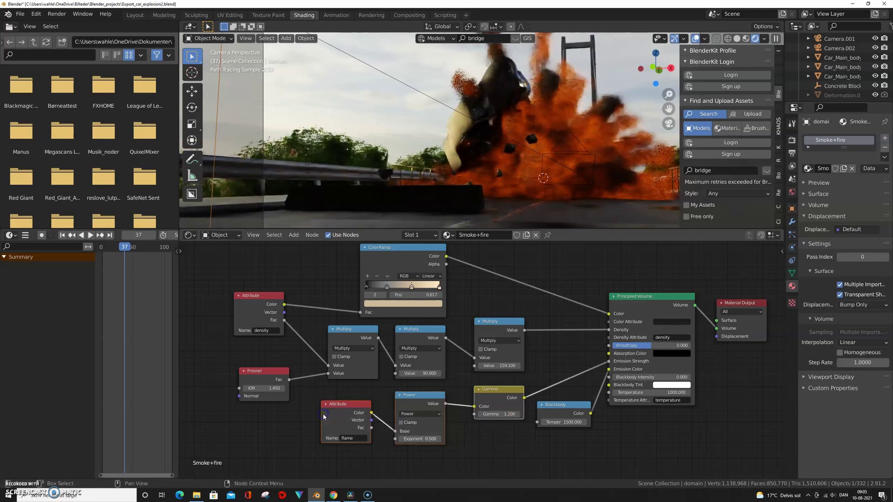
pyautogui.moveTo(486, 425); pyautogui.dragTo(379, 447)
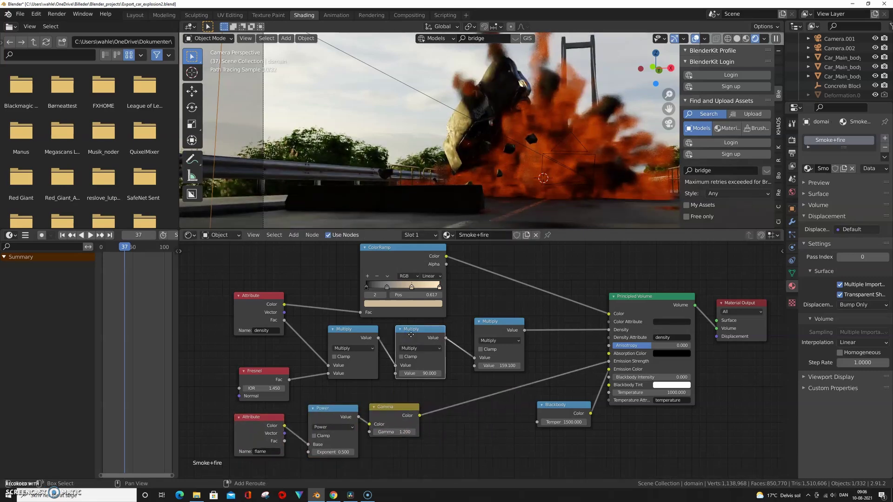
# Insert two chained copies of the second Multiply node between Gamma and Emission Strength, each with a value of 5.6
pyautogui.hotkey('shift', 'd')
pyautogui.click(469, 394)
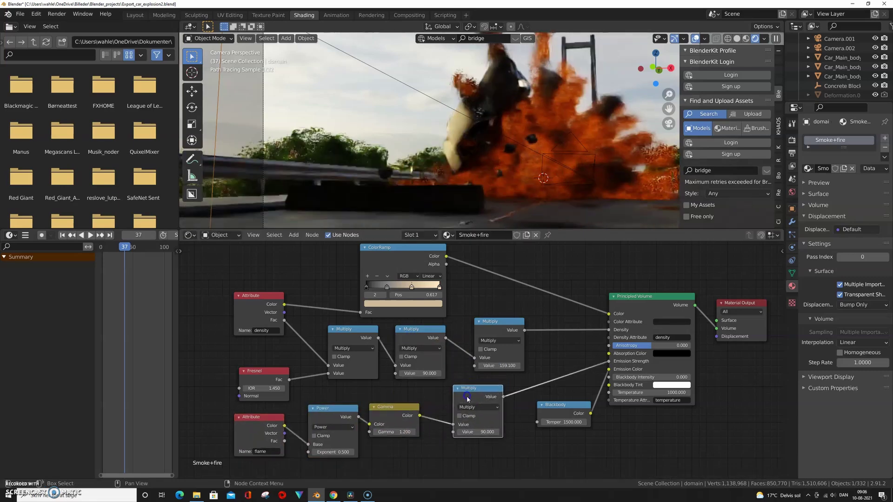
pyautogui.click(518, 211)
pyautogui.press('BackSpace')
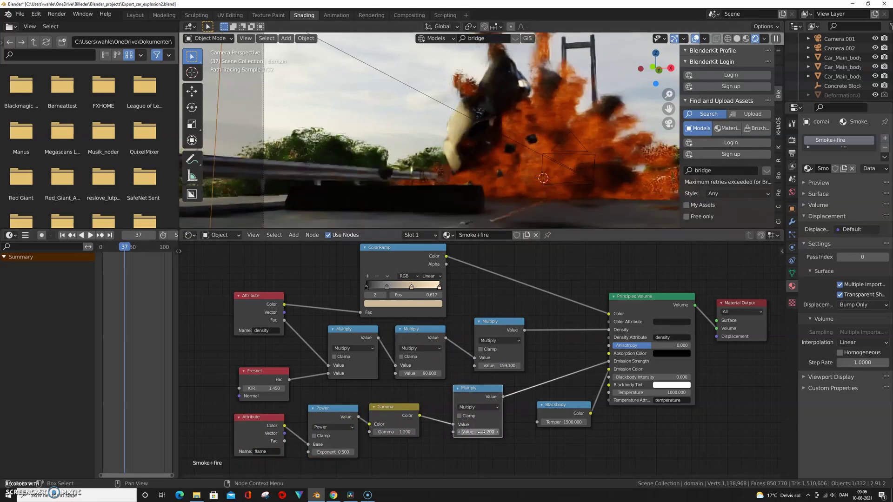
pyautogui.moveTo(482, 432); pyautogui.dragTo(461, 431)
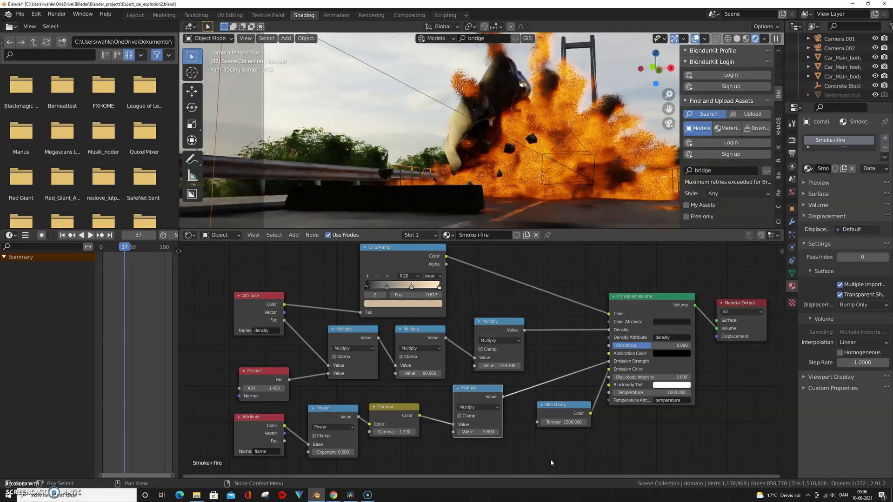
pyautogui.hotkey('shift', 'd')
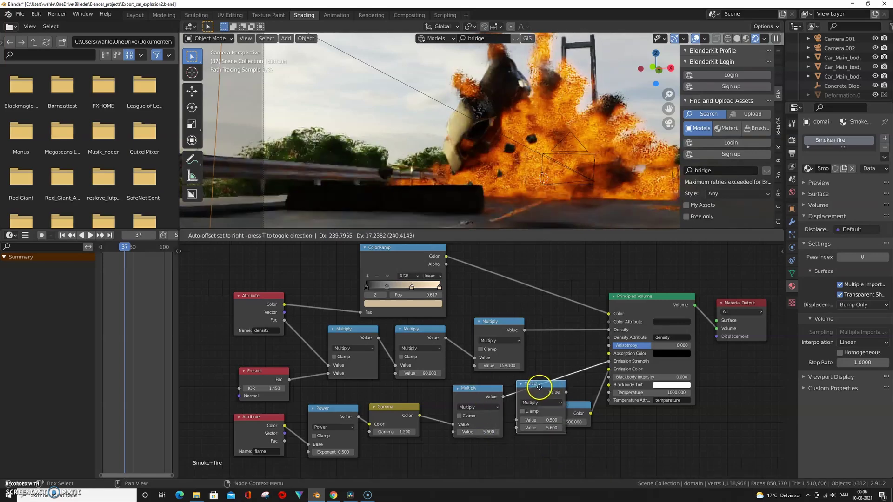
pyautogui.scroll(-2, 525, 399)
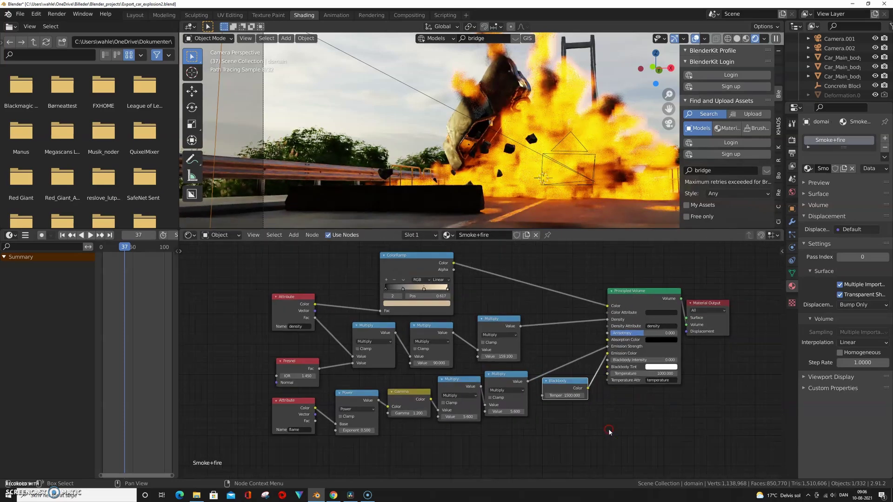
# Add a Math node set to Add and connect its output to the second Value input of the last Multiply in the flame chain
pyautogui.click(538, 419)
pyautogui.hotkey('shift', 'a')
pyautogui.write('math')
pyautogui.press('Return')
pyautogui.click(477, 397)
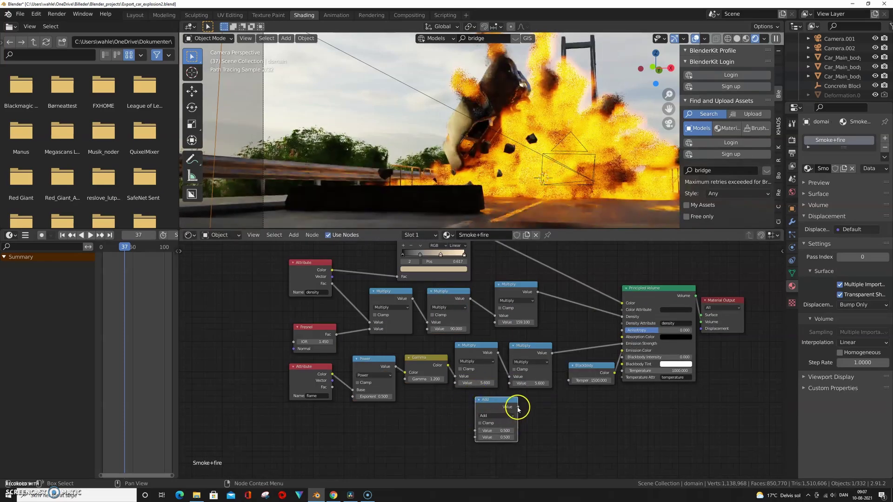
pyautogui.moveTo(518, 406); pyautogui.dragTo(474, 407)
# Duplicate the flame Attribute node, rename the copy for temperature and connect its Fac output to the Add node's first Value input
pyautogui.click(306, 369)
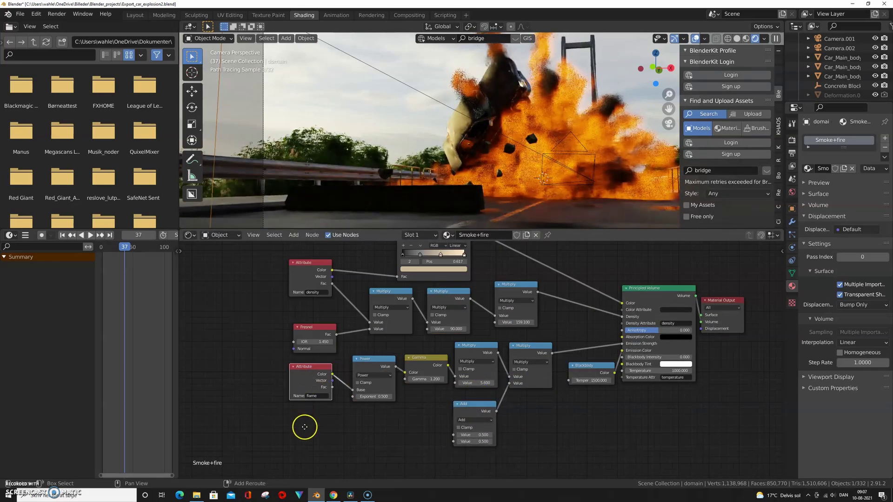
pyautogui.hotkey('shift', 'd')
pyautogui.click(324, 451)
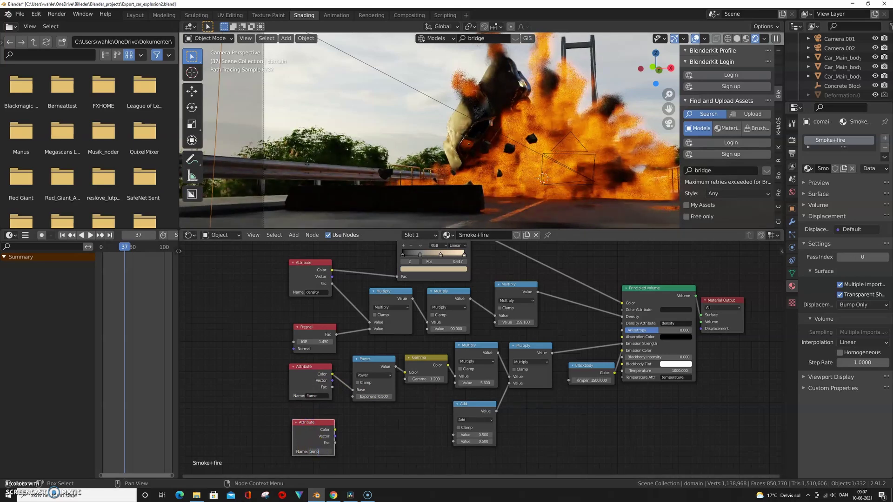
pyautogui.moveTo(332, 442); pyautogui.dragTo(454, 434)
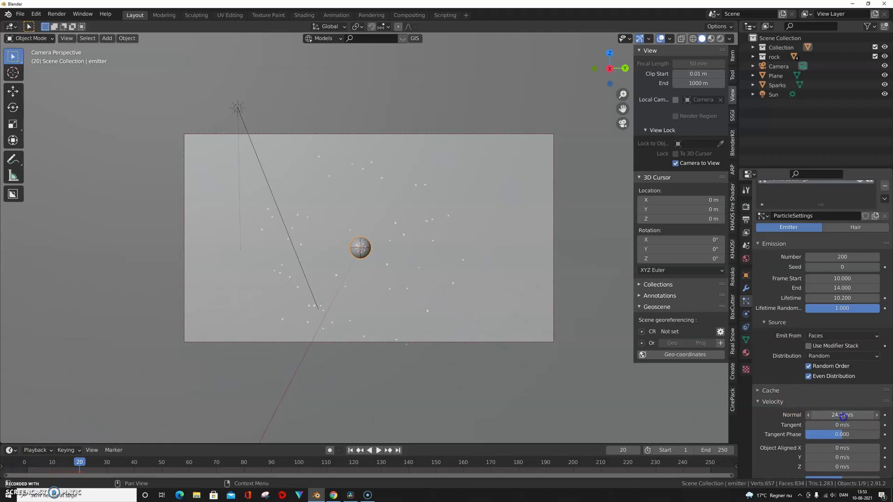
# Play the emitter's particle animation from the start and return to frame 0
pyautogui.click(351, 451)
pyautogui.press('space')
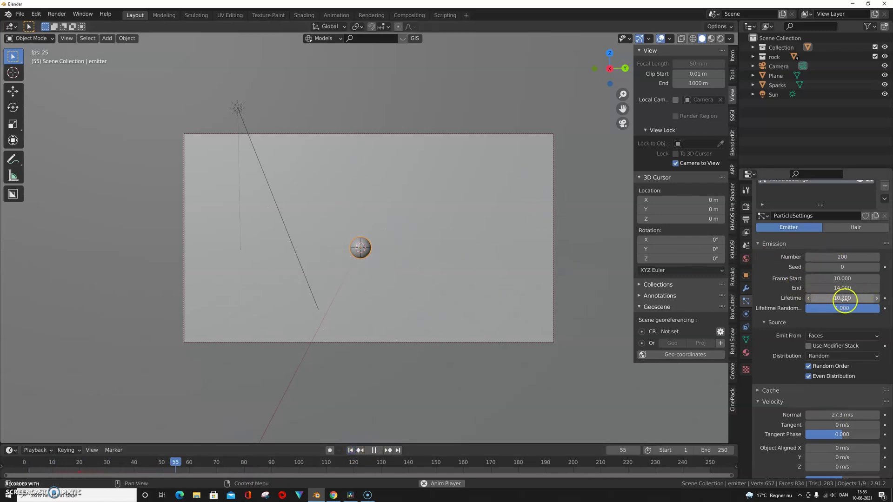
pyautogui.press('space')
pyautogui.moveTo(228, 463); pyautogui.dragTo(24, 462)
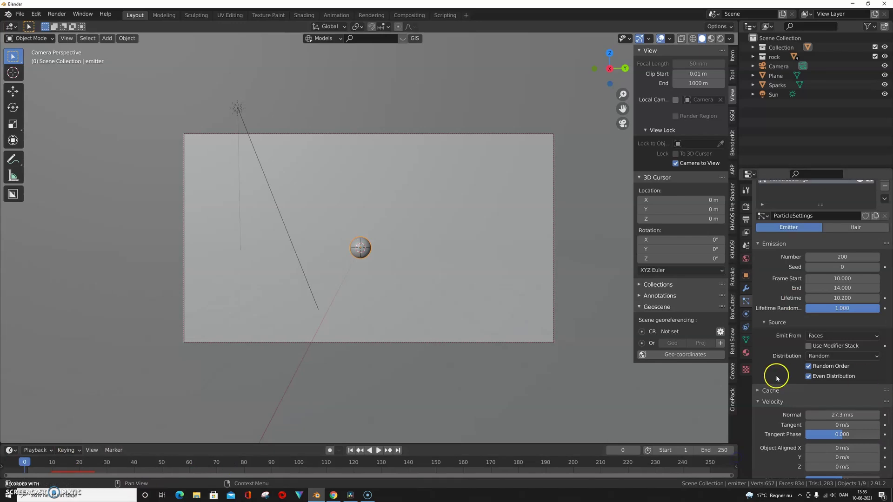
# Render the emitter's particles as Object and reselect Sparks as the instance object
pyautogui.scroll(-11, 776, 377)
pyautogui.scroll(-1, 777, 377)
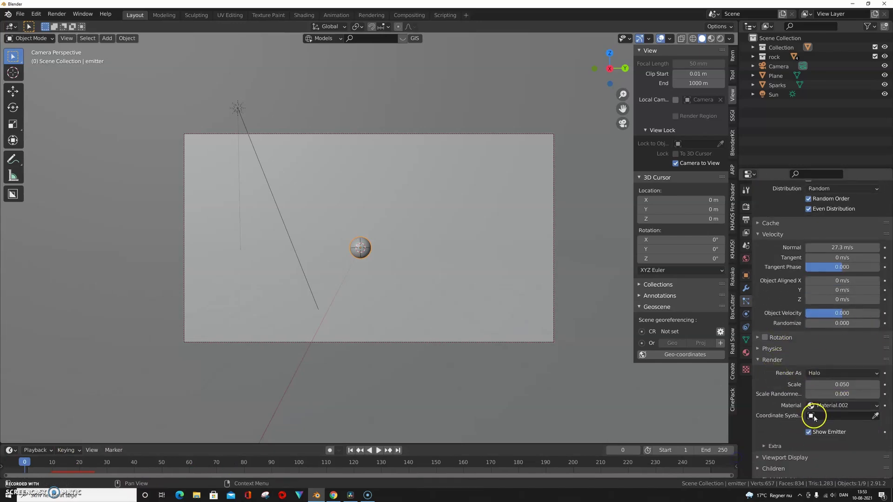
pyautogui.click(841, 373)
pyautogui.click(818, 424)
pyautogui.scroll(-3, 836, 391)
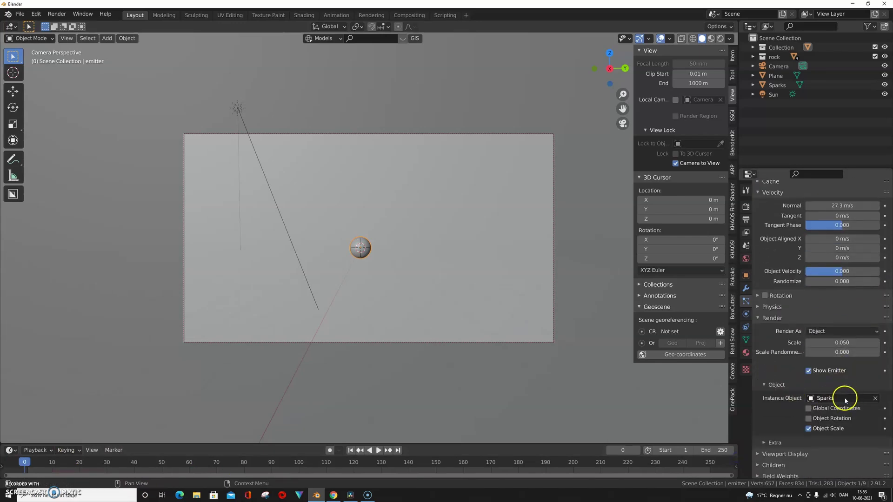
pyautogui.click(875, 398)
pyautogui.click(851, 399)
pyautogui.click(803, 365)
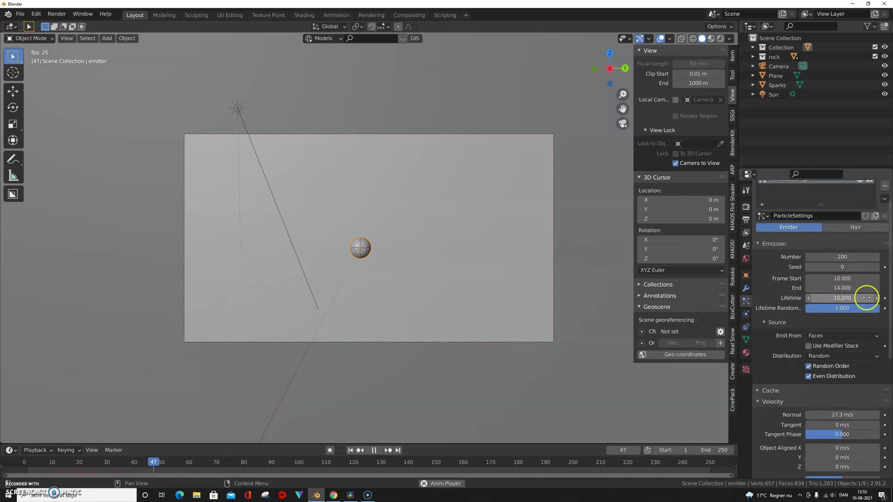
# Stop the playback and scrub back to the beginning of the particle emission, around frame 10
pyautogui.press('space')
pyautogui.moveTo(232, 461); pyautogui.dragTo(67, 460)
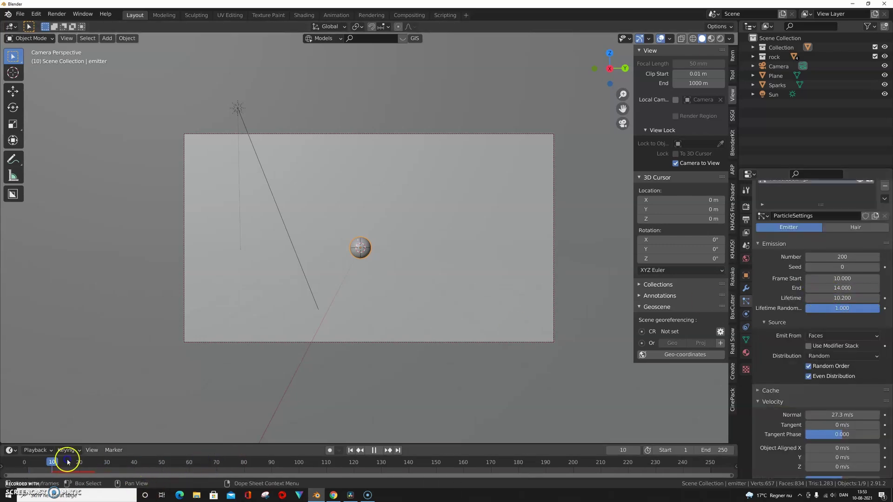
pyautogui.scroll(-5, 773, 372)
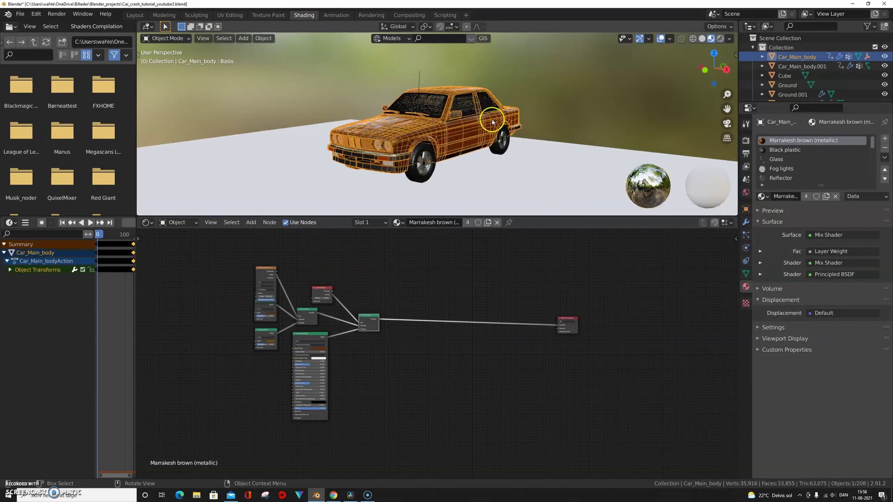
# Examine the car's bodywork up close, including its mesh in Edit Mode and its material slots
pyautogui.scroll(3, 599, 106)
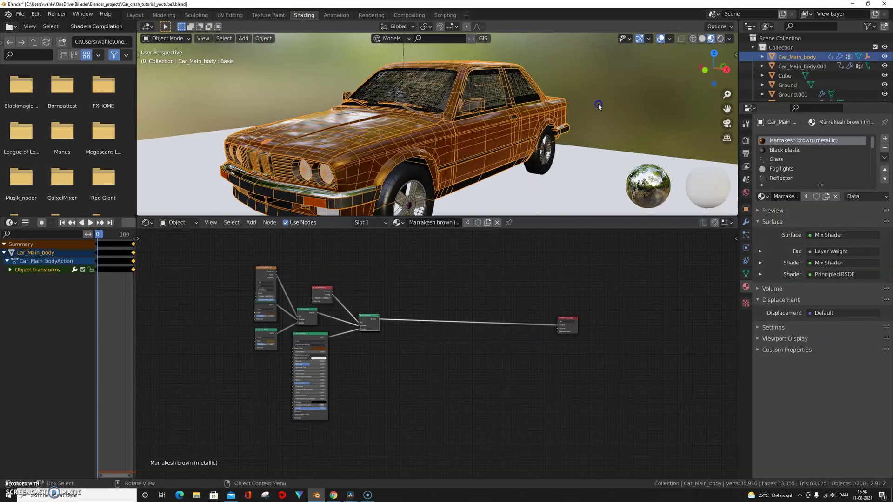
pyautogui.click(598, 106)
pyautogui.scroll(-2, 598, 106)
pyautogui.moveTo(598, 106); pyautogui.dragTo(618, 102, button='middle')
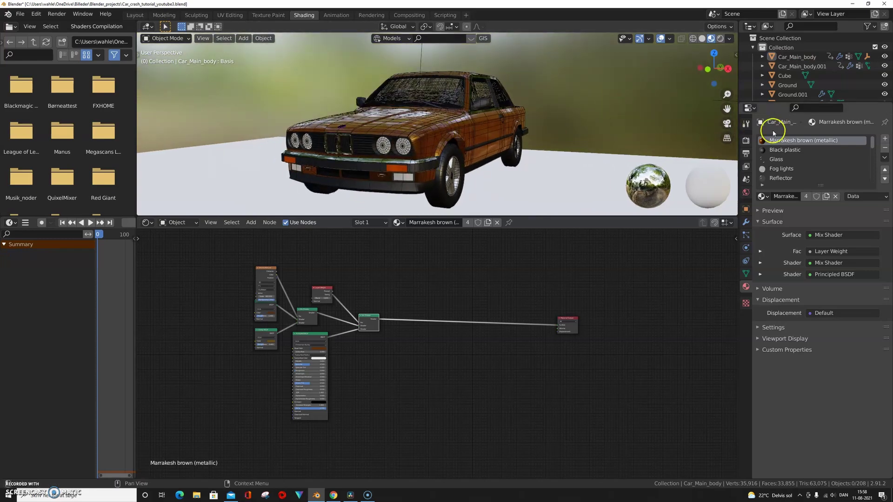
pyautogui.scroll(3, 434, 124)
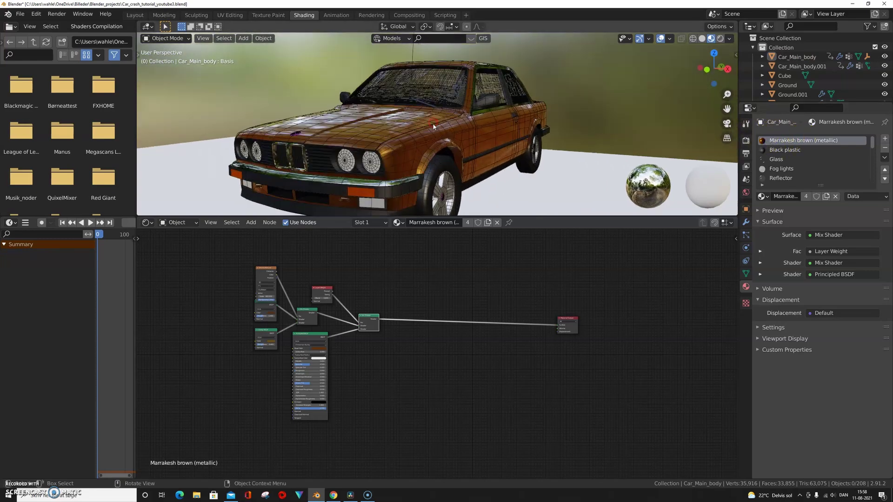
pyautogui.press('Tab')
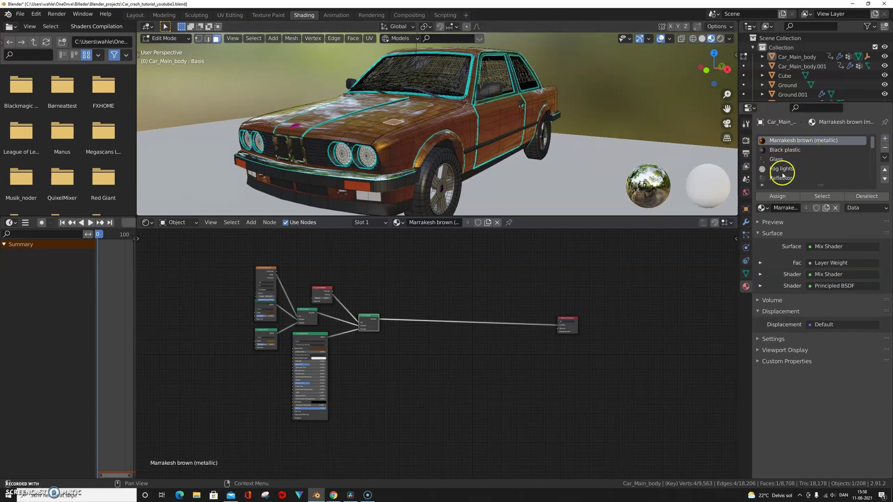
pyautogui.press('Tab')
# Rename the car's brown metallic material as Car_body and save the project file
pyautogui.click(432, 224)
pyautogui.write('Car')
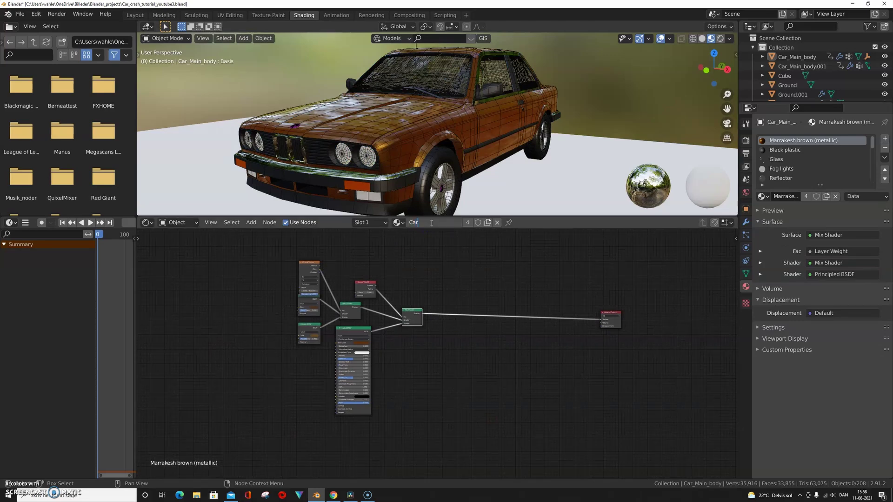
pyautogui.write('_body')
pyautogui.press('Return')
pyautogui.hotkey('ctrl', 's')
# Join all shader nodes except the Material Output into a frame labelled Car_main_material and reposition the frame
pyautogui.moveTo(429, 266); pyautogui.dragTo(286, 379)
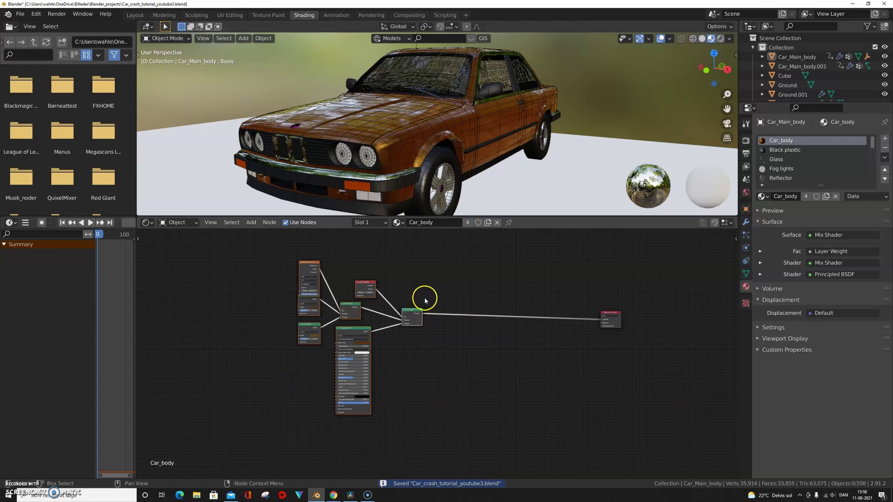
pyautogui.hotkey('ctrl', 'j')
pyautogui.rightClick(367, 260)
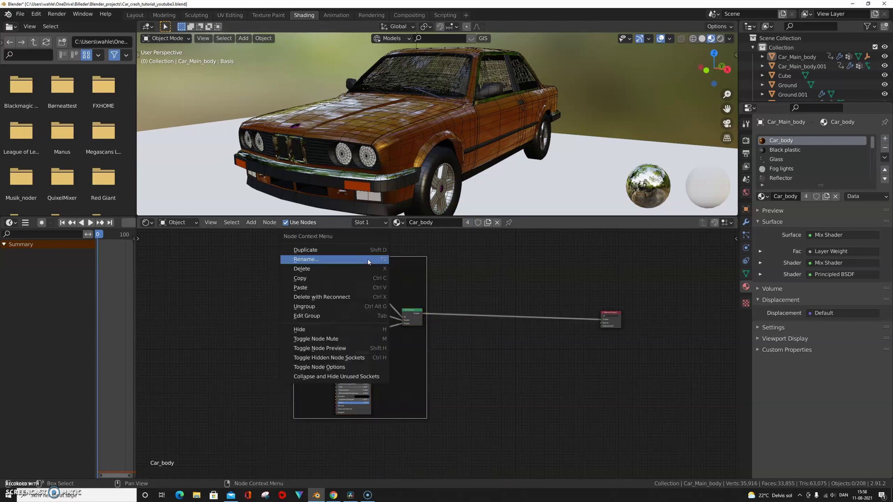
pyautogui.click(368, 260)
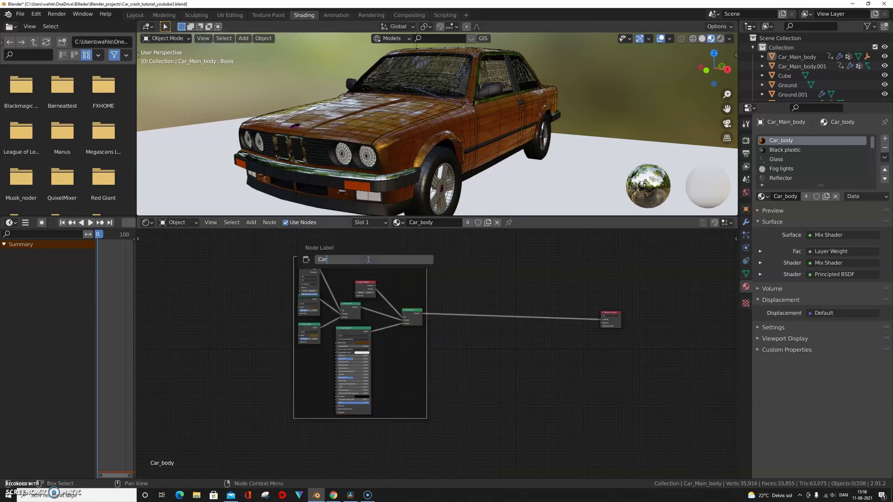
pyautogui.write('Car_main_material')
pyautogui.press('Return')
pyautogui.press('g')
pyautogui.click(343, 275)
# Add a separate Principled BSDF node and place it below the Car_main_material frame
pyautogui.moveTo(451, 382); pyautogui.dragTo(467, 367, button='middle')
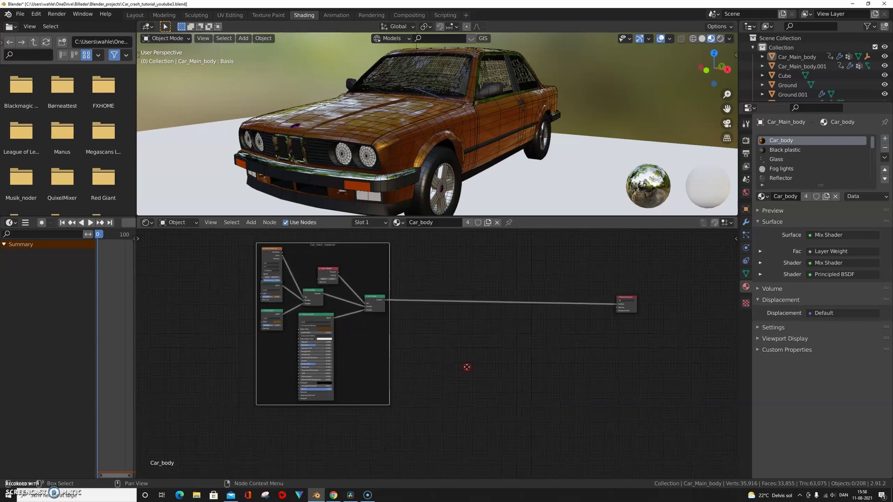
pyautogui.scroll(-2, 466, 367)
pyautogui.hotkey('shift', 'a')
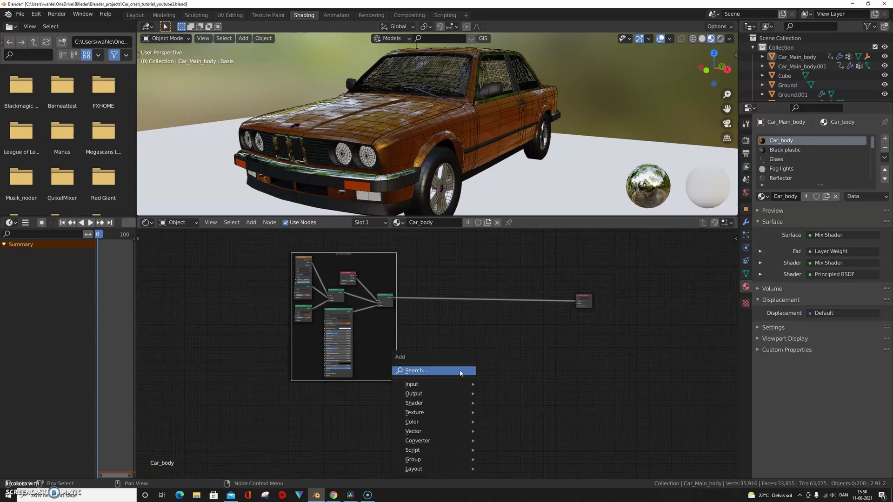
pyautogui.write('pri')
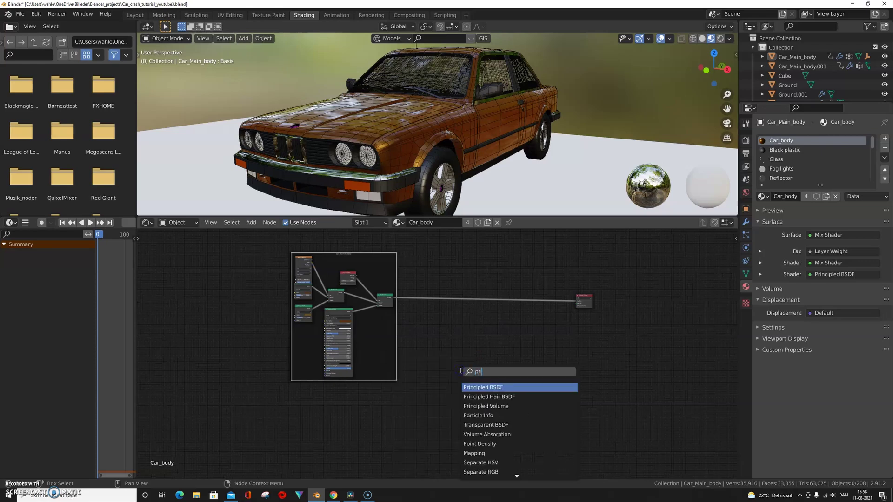
pyautogui.press('Return')
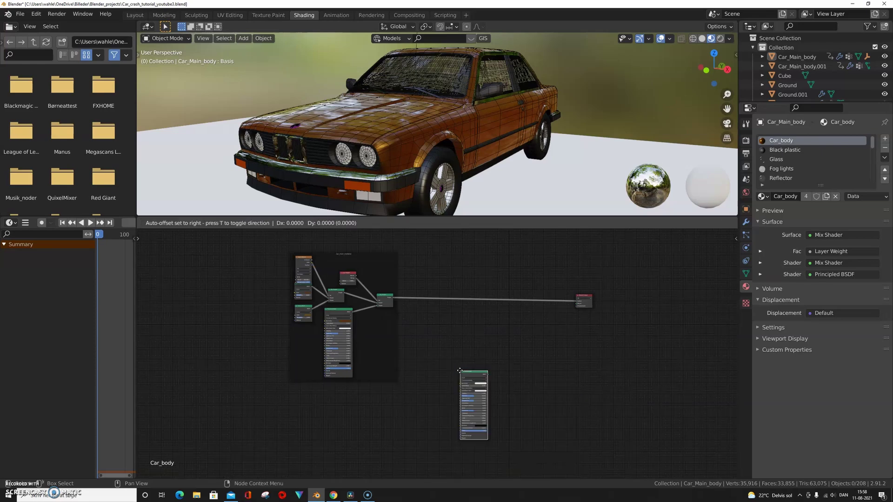
pyautogui.click(430, 401)
pyautogui.moveTo(491, 417); pyautogui.dragTo(482, 394, button='middle')
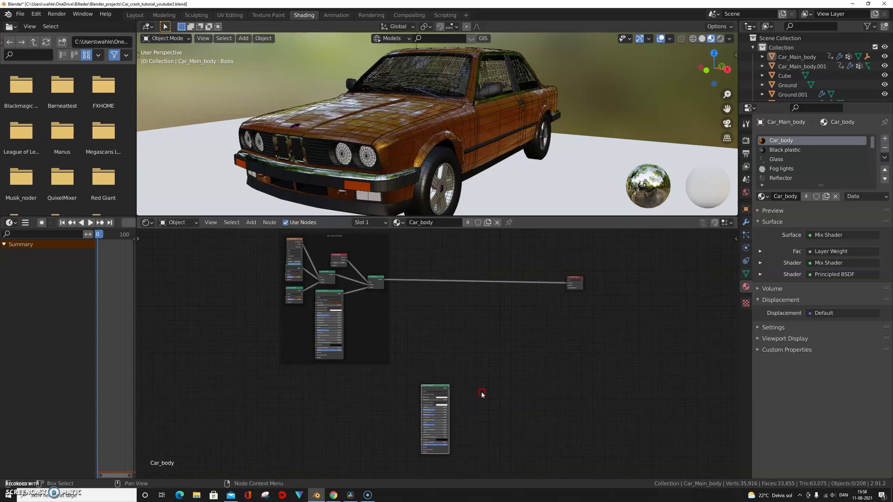
pyautogui.scroll(2, 465, 395)
pyautogui.scroll(-2, 446, 396)
pyautogui.press('g')
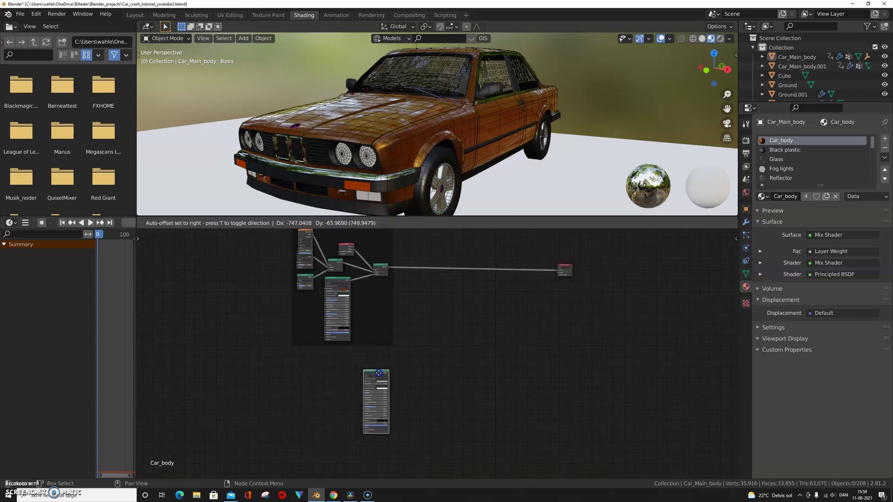
pyautogui.click(385, 376)
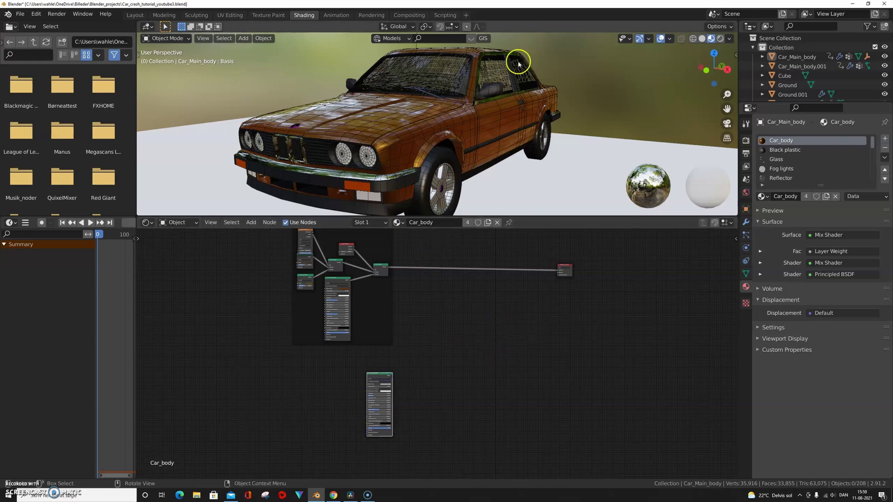
# Examine the crash animation by scrubbing through the early frames and returning to frame 0
pyautogui.scroll(-4, 488, 90)
pyautogui.moveTo(488, 90); pyautogui.dragTo(462, 116, button='middle')
pyautogui.moveTo(100, 238); pyautogui.dragTo(106, 239)
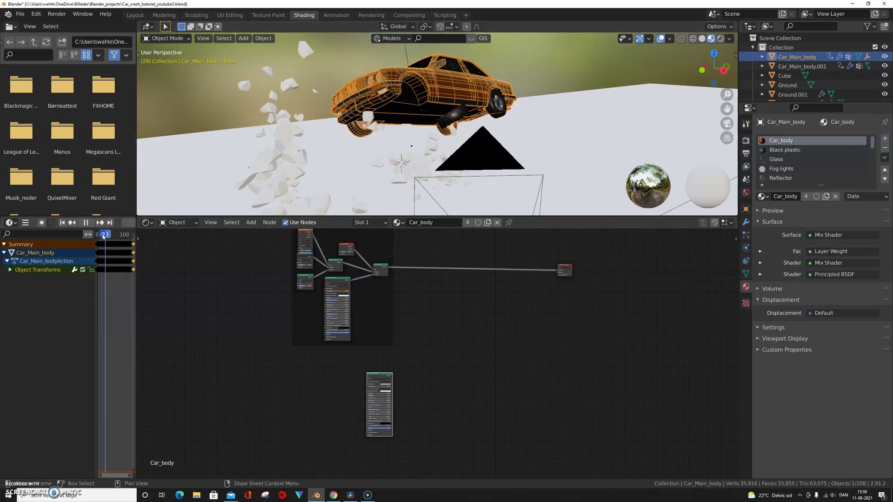
pyautogui.moveTo(104, 236); pyautogui.dragTo(98, 236)
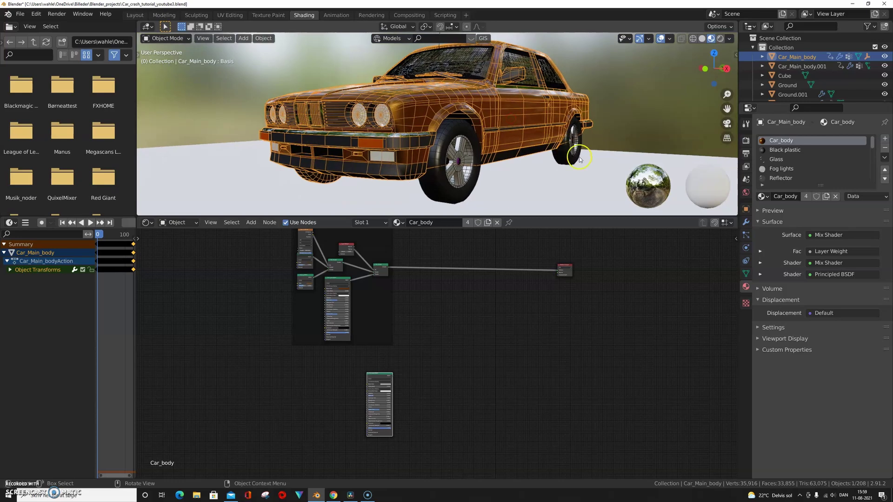
# Add a vertex color layer named Damage_1 to the car body mesh
pyautogui.click(745, 274)
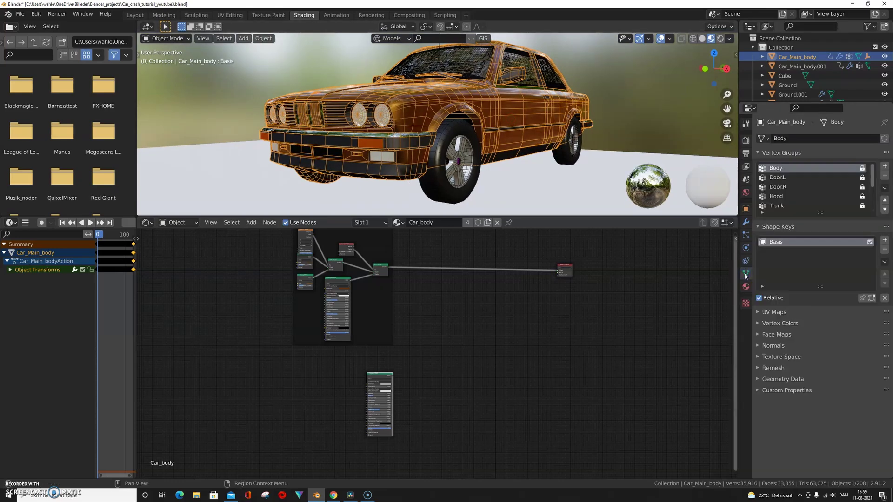
pyautogui.click(759, 323)
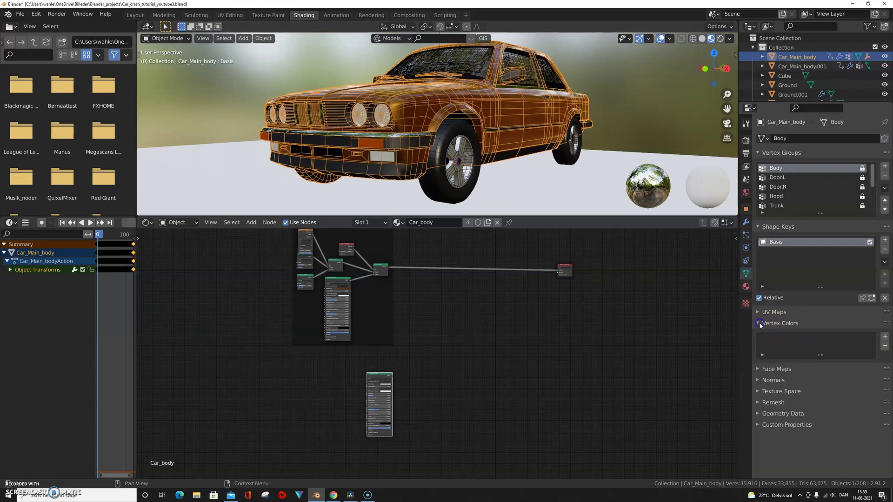
pyautogui.click(884, 337)
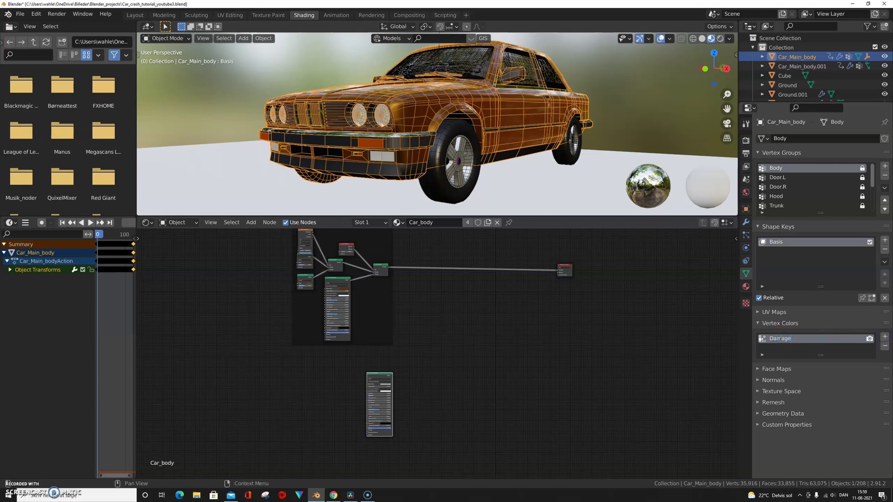
# Add a Vertex Color node to the Car_body material and assign the Damage_1 layer to it
pyautogui.hotkey('shift', 'a')
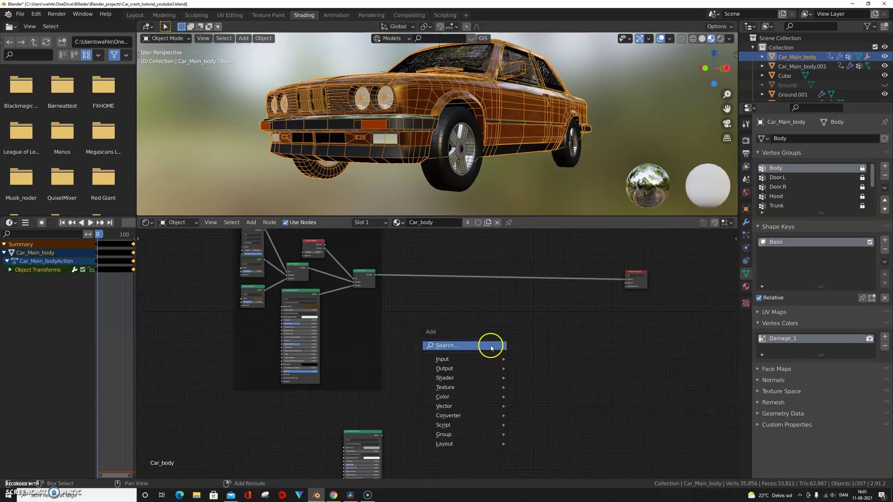
pyautogui.click(488, 345)
pyautogui.write('vert')
pyautogui.press('Return')
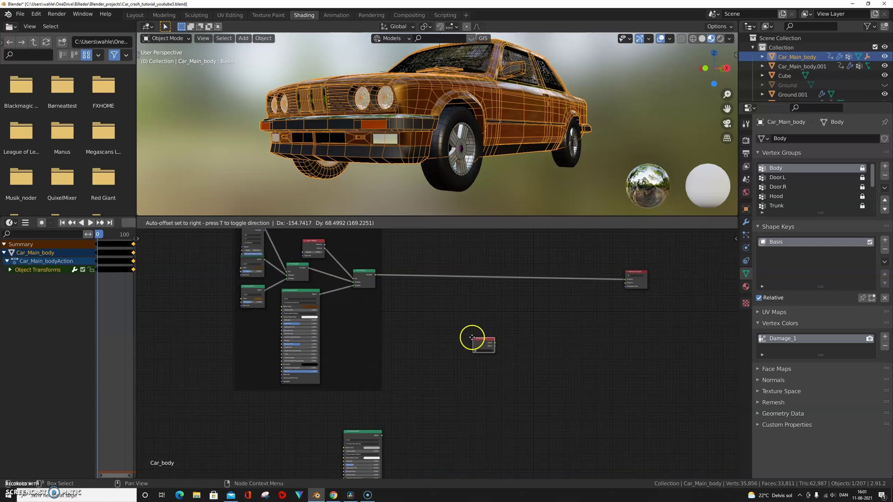
pyautogui.scroll(3, 517, 360)
pyautogui.click(446, 352)
pyautogui.click(438, 357)
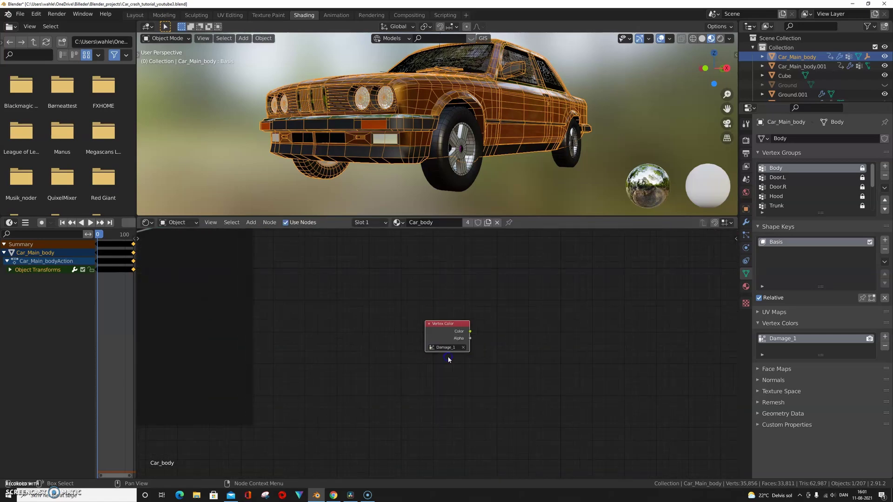
pyautogui.press('Home')
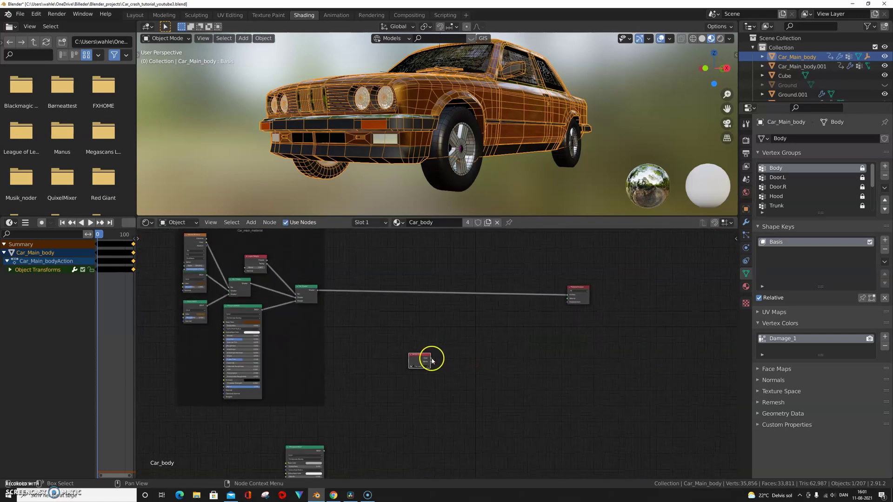
# Connect the Vertex Color node to the Material Output's surface and switch the car body to Vertex Paint mode
pyautogui.moveTo(431, 360); pyautogui.dragTo(568, 295)
pyautogui.click(167, 38)
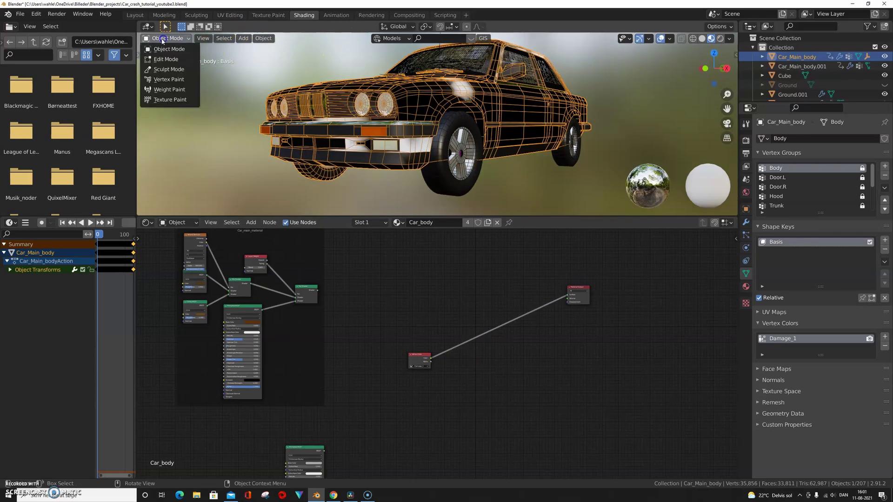
pyautogui.click(169, 79)
# Set the vertex paint color to black and cover the white areas on the car body
pyautogui.click(278, 26)
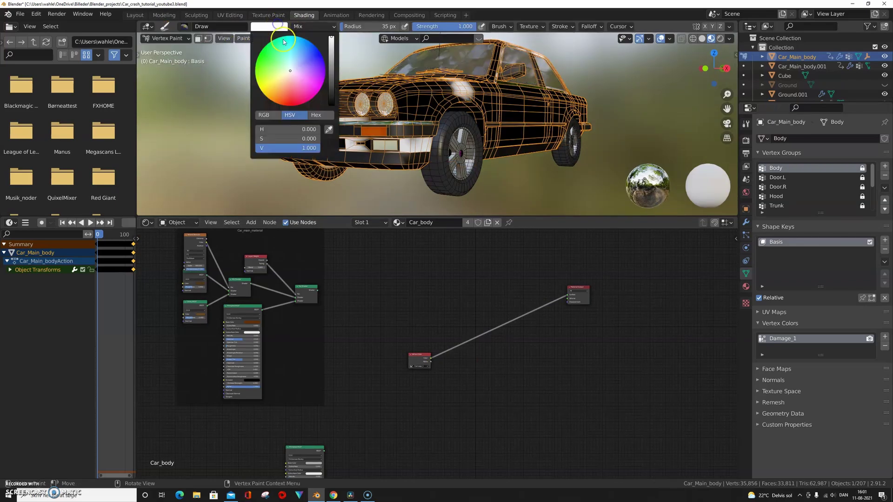
pyautogui.moveTo(331, 64); pyautogui.dragTo(335, 110)
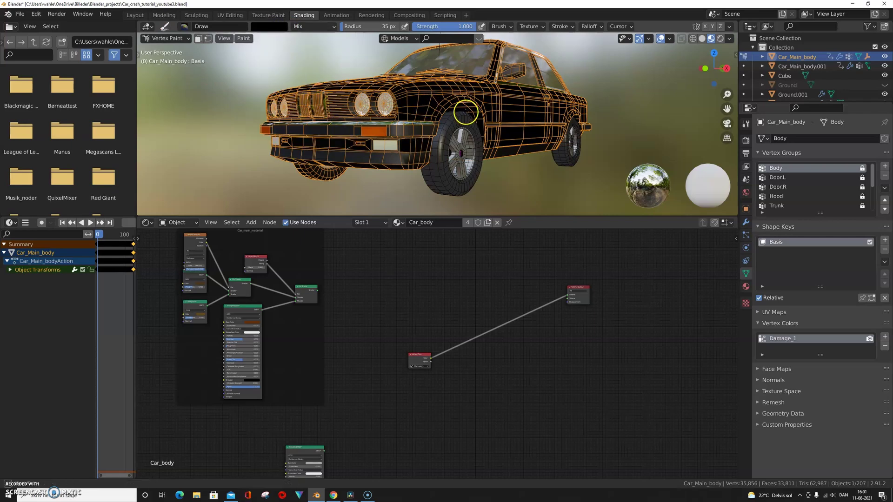
pyautogui.moveTo(466, 112)
pyautogui.mouseDown(button='middle')
pyautogui.moveTo(565, 124)
pyautogui.moveTo(445, 110)
pyautogui.moveTo(465, 108)
pyautogui.mouseUp(button='middle')
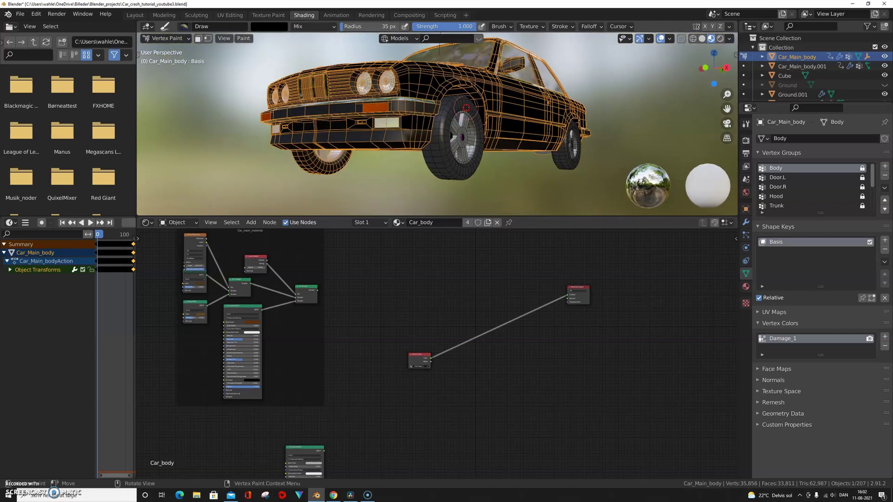
# Set the vertex paint color to white and paint the damage area across the front fender, hood edge and bumper corner
pyautogui.click(281, 29)
pyautogui.moveTo(334, 85); pyautogui.dragTo(331, 39)
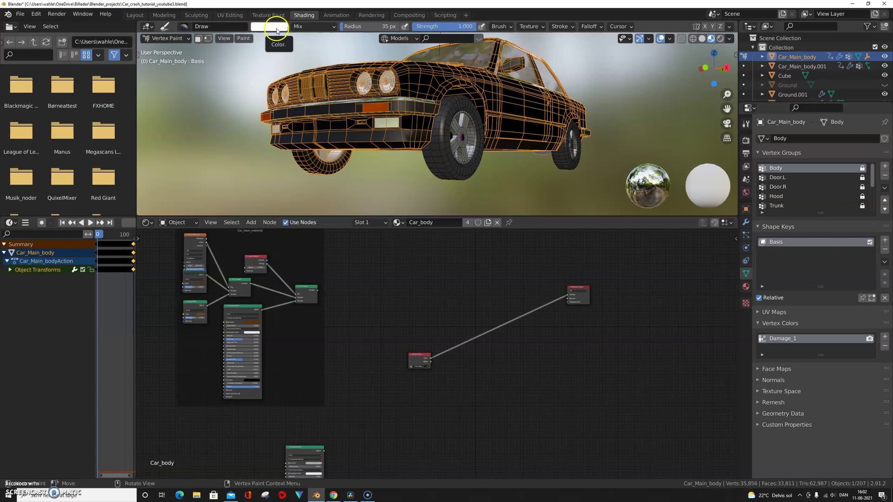
pyautogui.moveTo(421, 111); pyautogui.dragTo(415, 101)
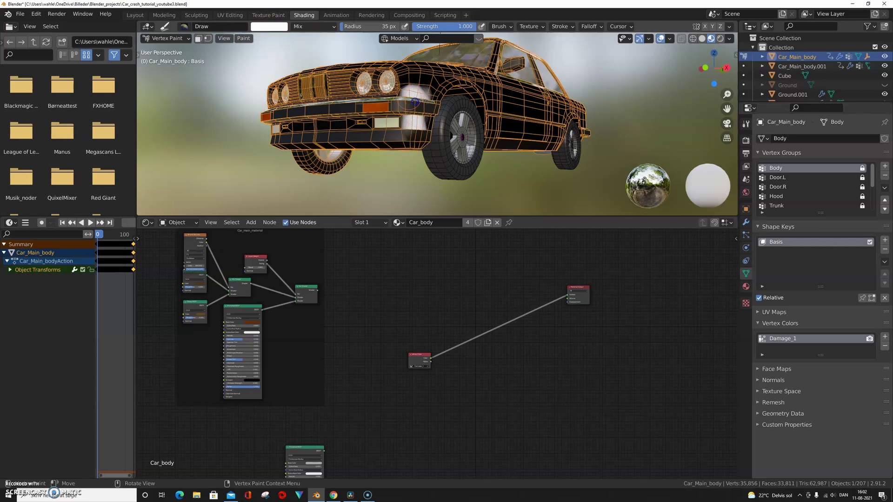
pyautogui.moveTo(384, 145); pyautogui.dragTo(366, 112, button='middle')
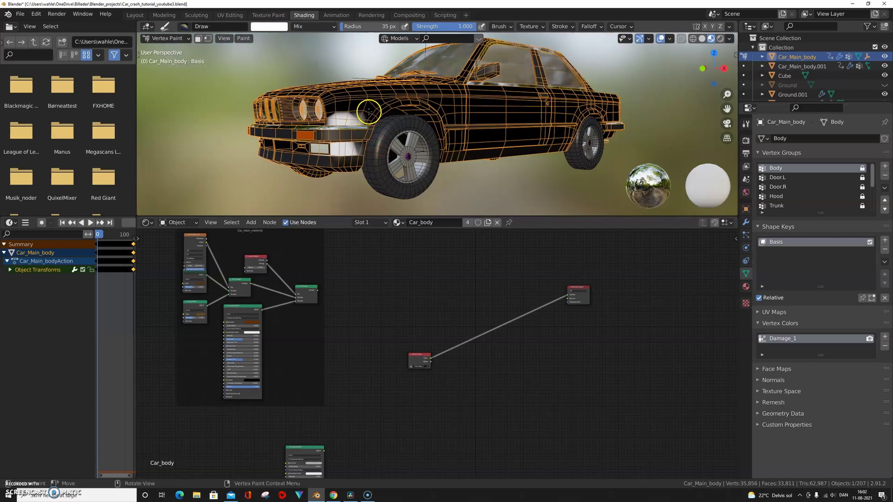
pyautogui.moveTo(369, 112); pyautogui.dragTo(362, 152)
pyautogui.moveTo(397, 103)
pyautogui.mouseDown()
pyautogui.moveTo(350, 105)
pyautogui.moveTo(447, 112)
pyautogui.moveTo(334, 110)
pyautogui.mouseUp()
pyautogui.moveTo(334, 110); pyautogui.dragTo(389, 140, button='middle')
pyautogui.moveTo(415, 152); pyautogui.dragTo(343, 139)
pyautogui.moveTo(343, 138)
pyautogui.mouseDown(button='middle')
pyautogui.moveTo(407, 144)
pyautogui.moveTo(371, 159)
pyautogui.mouseUp(button='middle')
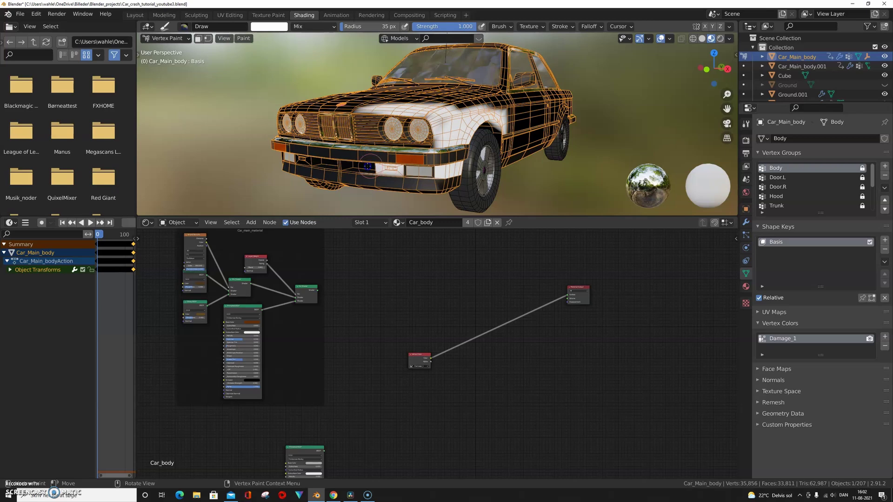
pyautogui.moveTo(460, 113); pyautogui.dragTo(484, 176, button='middle')
# Save the project and reconnect the Car_main_material Mix Shader to the Material Output's surface
pyautogui.hotkey('ctrl', 's')
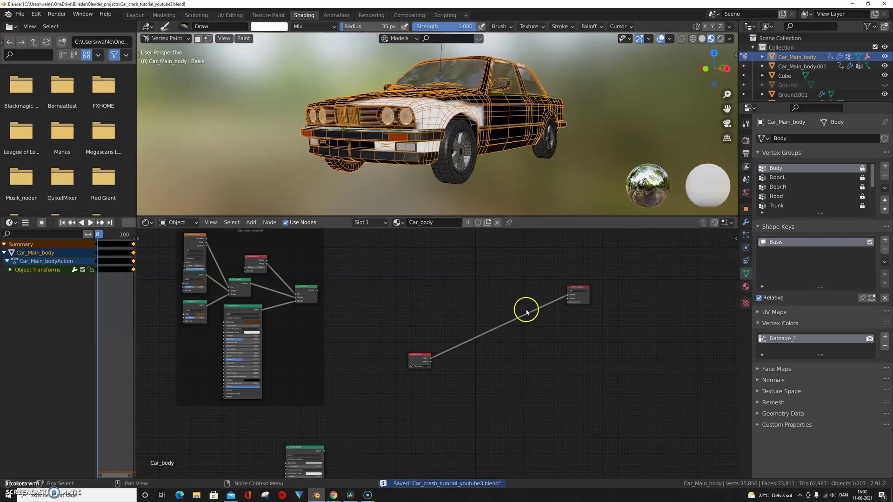
pyautogui.moveTo(568, 297); pyautogui.dragTo(403, 308)
pyautogui.moveTo(316, 290); pyautogui.dragTo(567, 297)
# Add a Mix Shader node and connect the Vertex Color node to its Fac input
pyautogui.hotkey('shift', 'a')
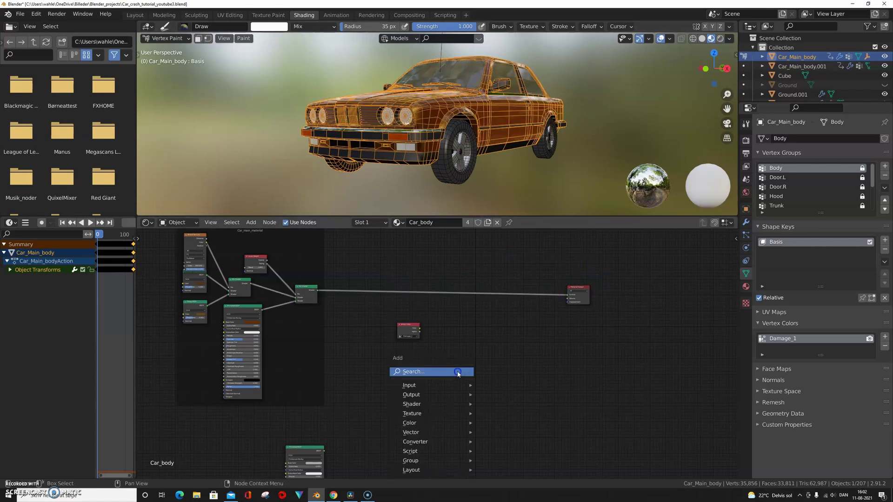
pyautogui.click(458, 371)
pyautogui.write('mix')
pyautogui.press('Return')
pyautogui.click(426, 357)
pyautogui.moveTo(407, 325); pyautogui.dragTo(433, 360)
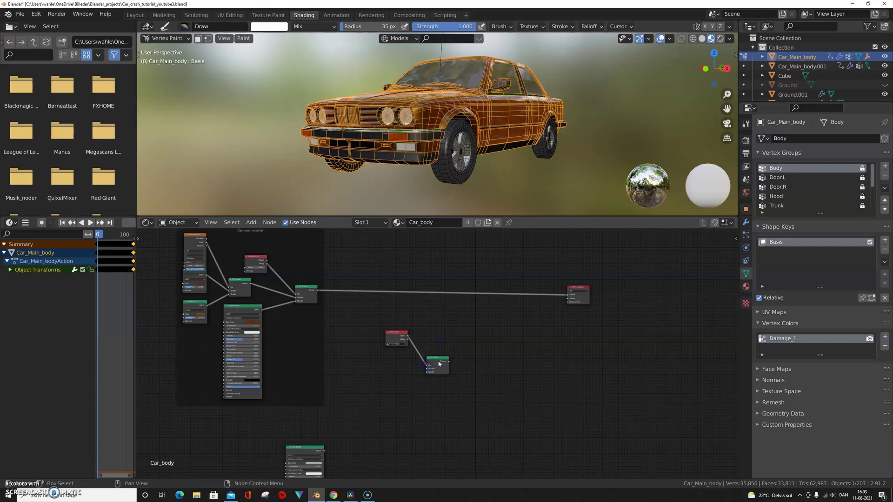
# Join the Vertex Color and new Mix Shader nodes into a frame labelled Mask_1, placed above the main material link
pyautogui.moveTo(438, 364); pyautogui.dragTo(419, 328)
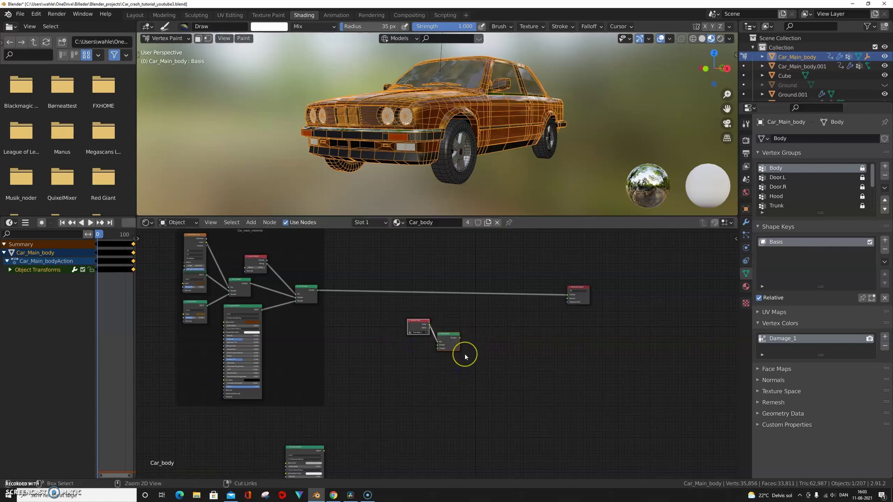
pyautogui.hotkey('ctrl', 'j')
pyautogui.press('F2')
pyautogui.write('Mask_')
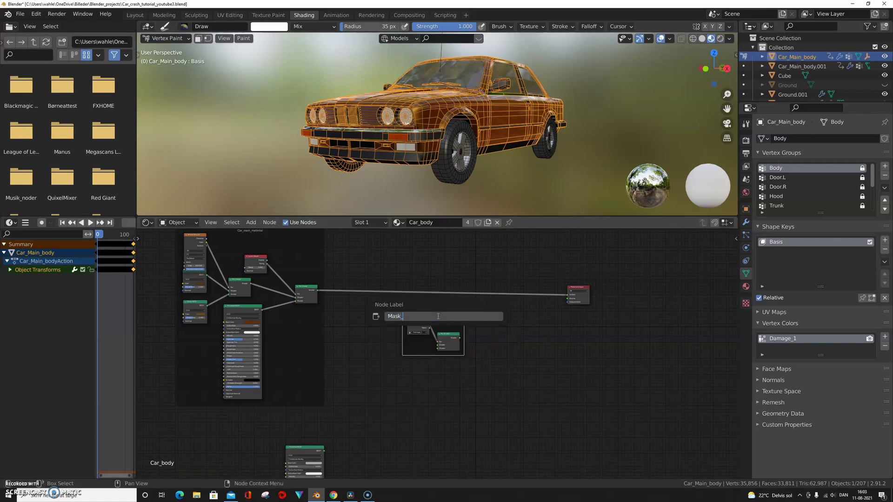
pyautogui.write('1')
pyautogui.press('Return')
pyautogui.moveTo(452, 323); pyautogui.dragTo(462, 251)
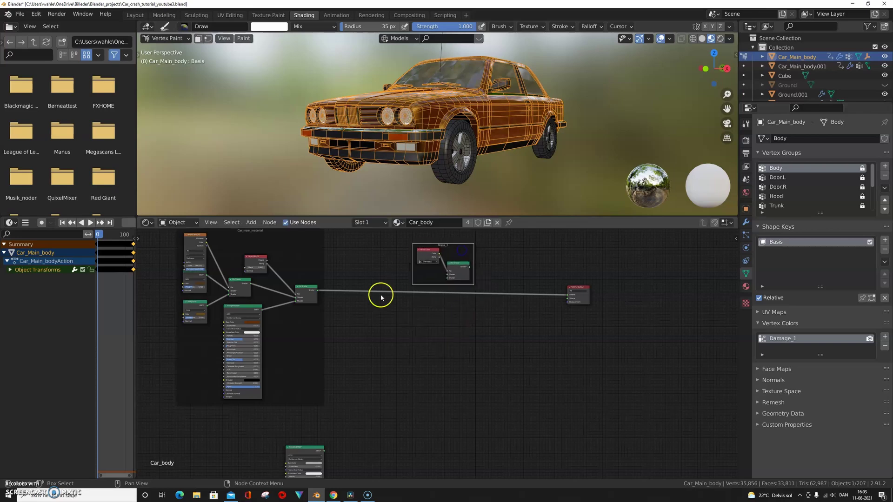
# Connect the main material and the damage shader to the Mask_1 Mix Shader and link its output to the Material Output's surface
pyautogui.moveTo(470, 355)
pyautogui.mouseDown(button='middle')
pyautogui.moveTo(471, 365)
pyautogui.moveTo(474, 358)
pyautogui.mouseUp(button='middle')
pyautogui.moveTo(323, 296); pyautogui.dragTo(454, 279)
pyautogui.moveTo(328, 453); pyautogui.dragTo(529, 276)
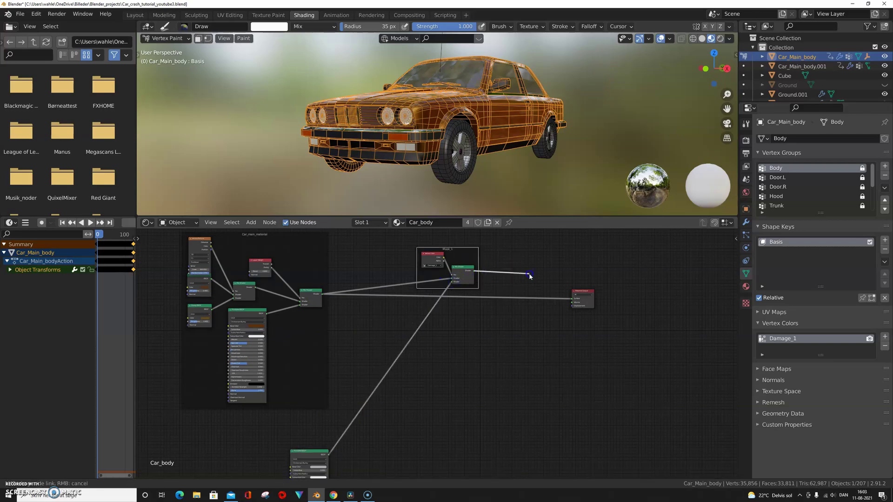
pyautogui.moveTo(572, 301); pyautogui.dragTo(575, 301)
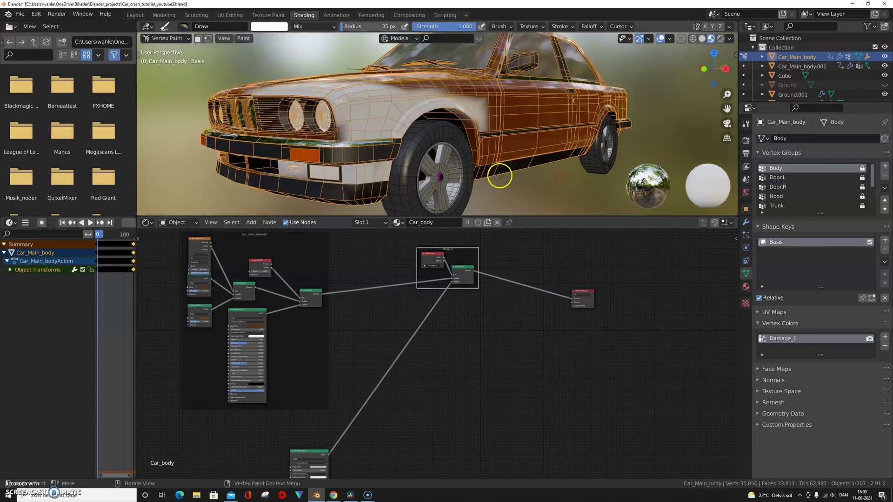
pyautogui.moveTo(500, 177)
pyautogui.mouseDown(button='middle')
pyautogui.moveTo(539, 186)
pyautogui.moveTo(526, 185)
pyautogui.mouseUp(button='middle')
pyautogui.moveTo(490, 145); pyautogui.dragTo(505, 146, button='middle')
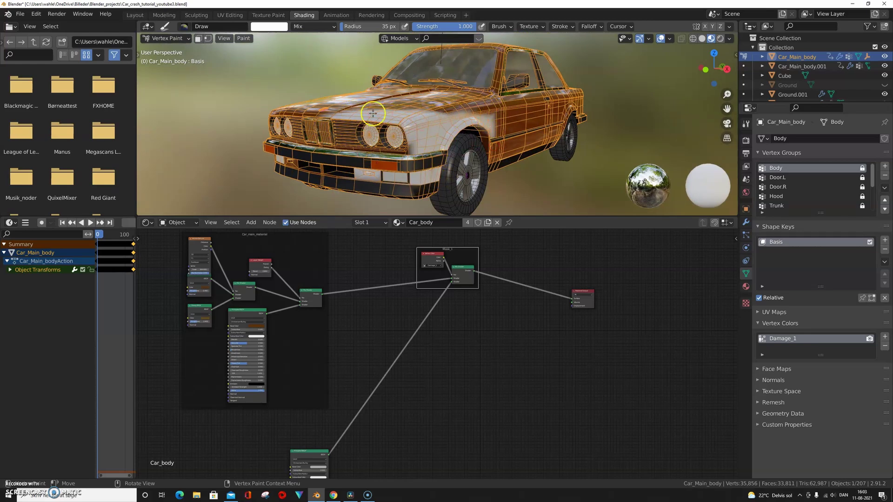
pyautogui.moveTo(391, 118)
pyautogui.mouseDown(button='middle')
pyautogui.moveTo(372, 129)
pyautogui.moveTo(379, 119)
pyautogui.mouseUp(button='middle')
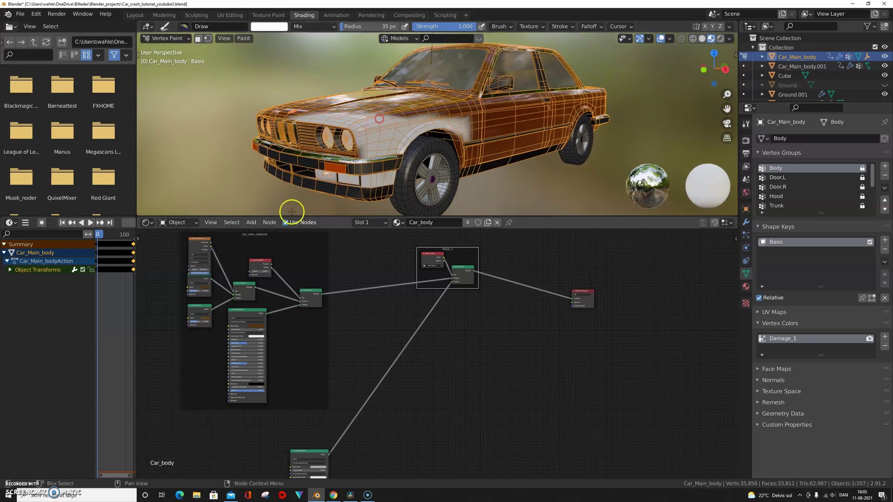
# Add a second Mix Shader below Mask_1 and connect the damage shader and the main material to its two shader inputs
pyautogui.moveTo(380, 333); pyautogui.dragTo(381, 323, button='middle')
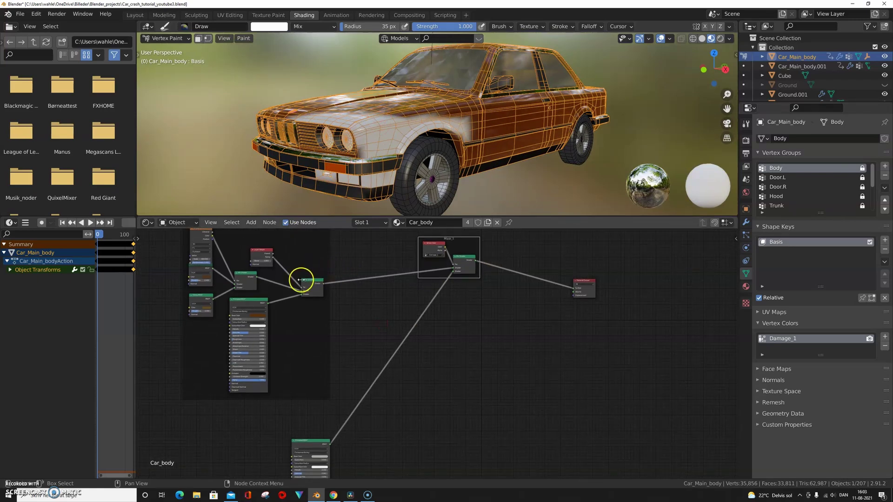
pyautogui.click(476, 354)
pyautogui.hotkey('shift', 'a')
pyautogui.click(476, 354)
pyautogui.write('mix')
pyautogui.press('Return')
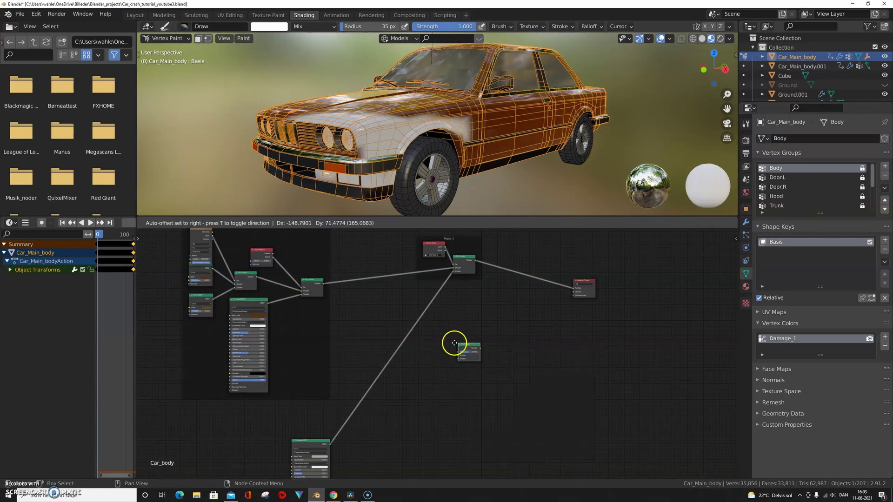
pyautogui.click(426, 355)
pyautogui.moveTo(329, 445); pyautogui.dragTo(467, 364)
pyautogui.click(314, 292)
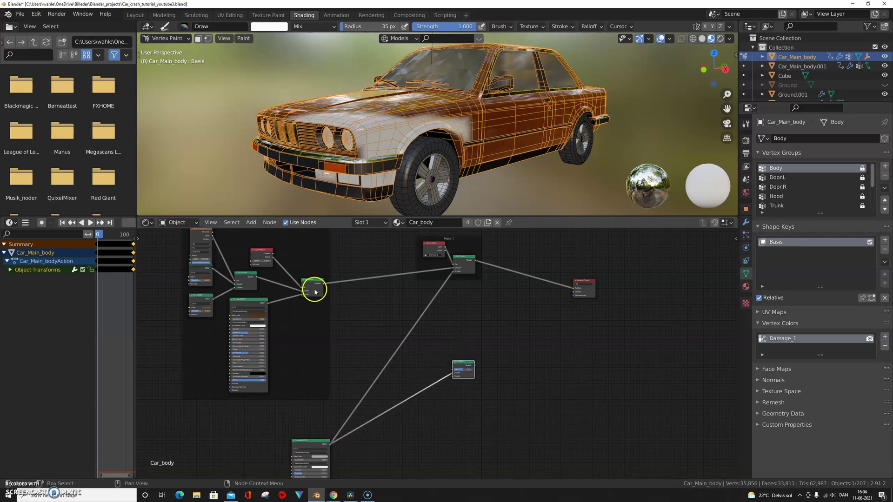
pyautogui.moveTo(323, 286); pyautogui.dragTo(454, 376)
# Add a Musgrave Texture node above the lower Mix Shader and connect its Height to that shader's Fac
pyautogui.click(479, 331)
pyautogui.hotkey('shift', 'a')
pyautogui.click(480, 330)
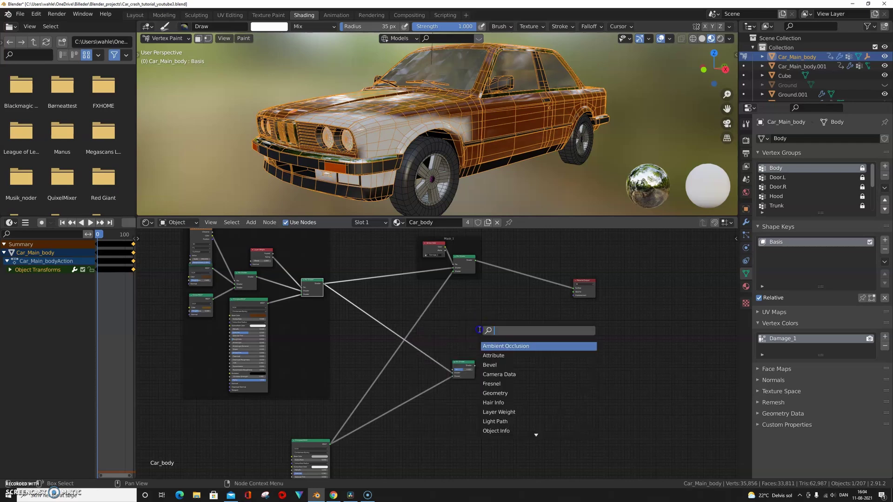
pyautogui.write('mus')
pyautogui.press('Return')
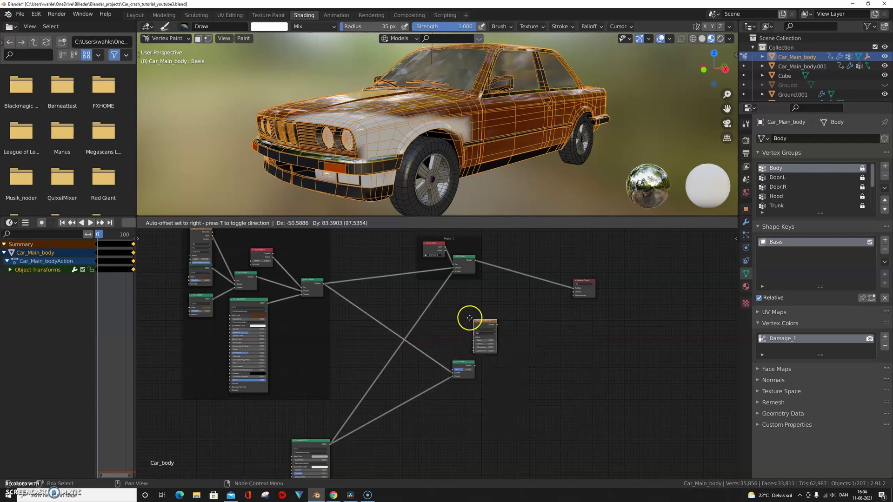
pyautogui.click(450, 317)
pyautogui.moveTo(475, 322); pyautogui.dragTo(509, 389)
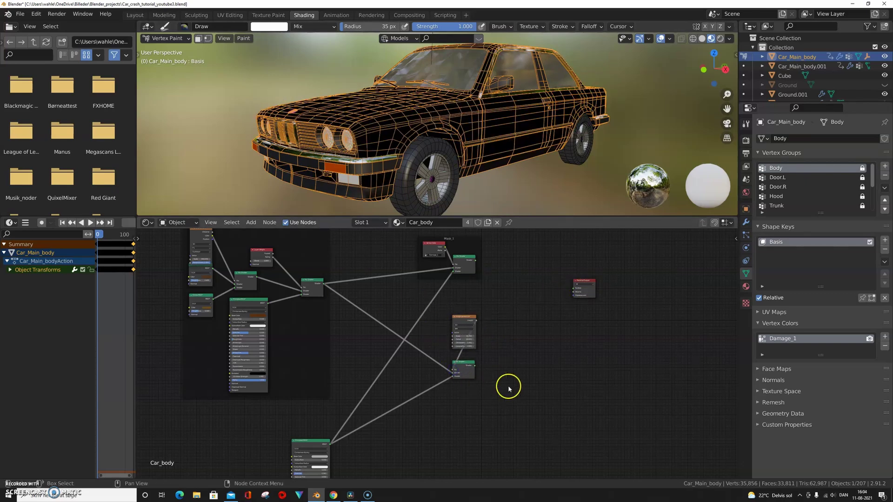
# Connect the lower Mix Shader's output to the second shader input of the Mask_1 Mix Shader
pyautogui.moveTo(464, 318); pyautogui.dragTo(458, 317)
pyautogui.moveTo(474, 365); pyautogui.dragTo(498, 293)
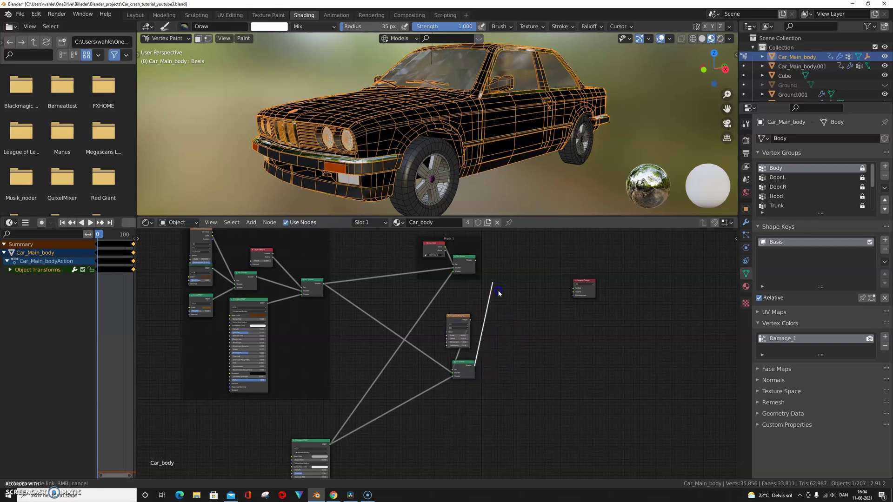
pyautogui.moveTo(454, 275); pyautogui.dragTo(453, 273)
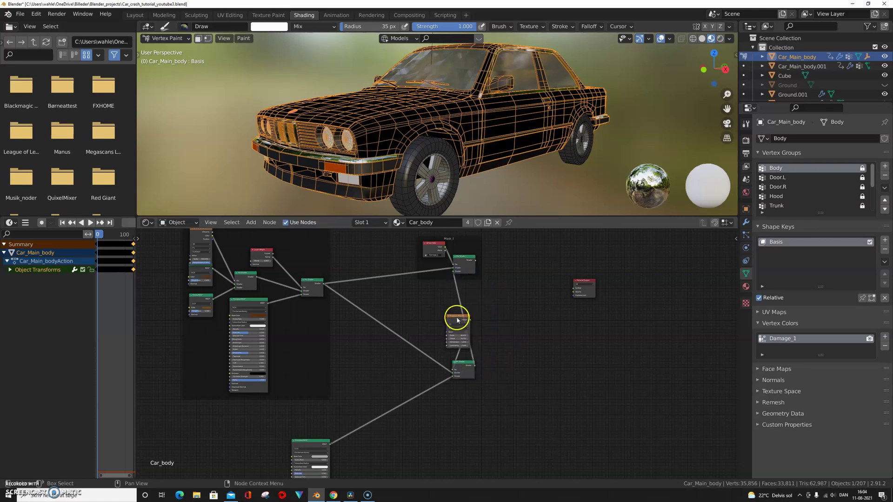
# Join the Musgrave Texture and lower Mix Shader in a frame labelled mask_2, and reconnect Mask_1's Mix Shader to the Material Output's surface
pyautogui.keyDown('alt'); pyautogui.moveTo(457, 320); pyautogui.dragTo(440, 320); pyautogui.keyUp('alt')
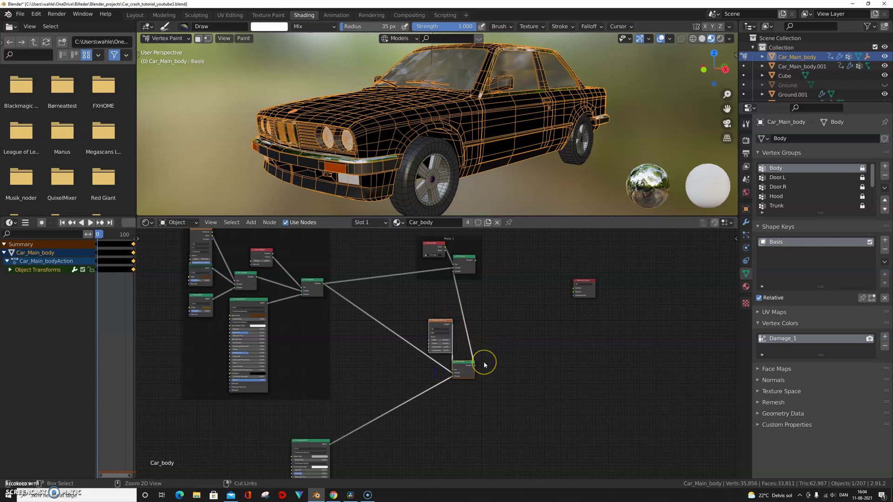
pyautogui.hotkey('ctrl', 'j')
pyautogui.rightClick(454, 319)
pyautogui.click(454, 317)
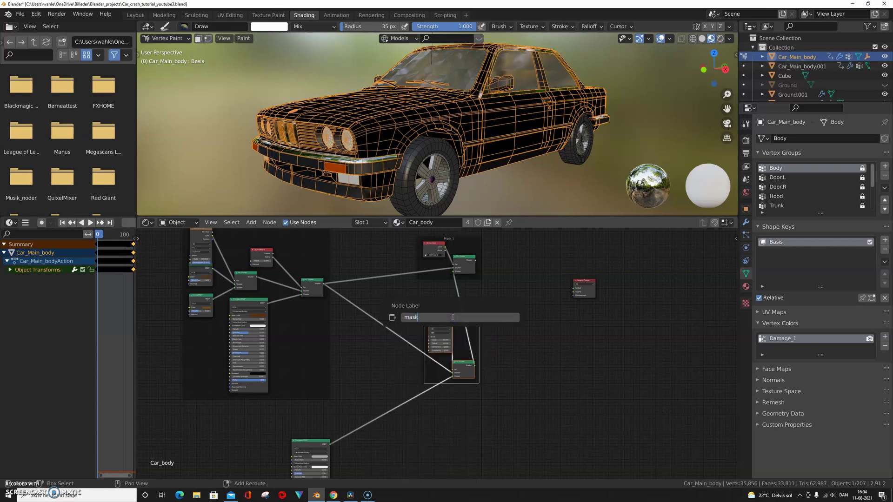
pyautogui.write('mask_2')
pyautogui.press('Return')
pyautogui.moveTo(477, 263)
pyautogui.mouseDown()
pyautogui.moveTo(599, 296)
pyautogui.moveTo(576, 292)
pyautogui.mouseUp()
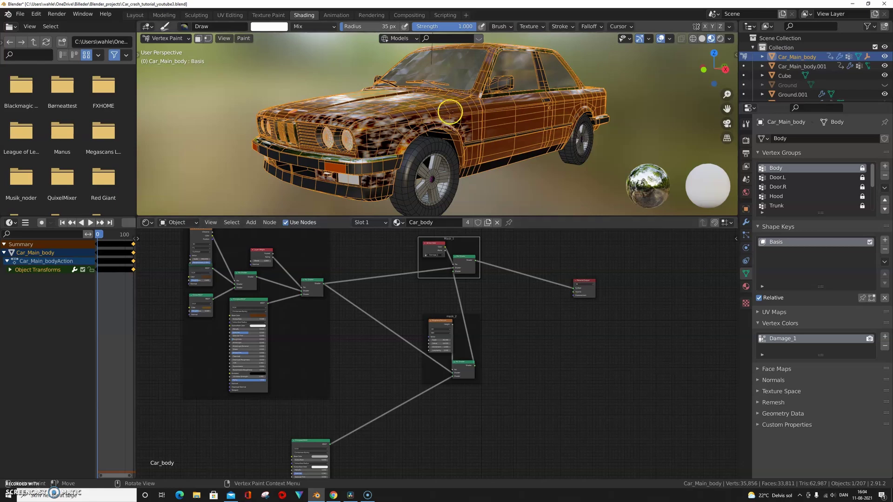
# Preview the car in rendered shading and tune the Musgrave Texture to Scale 20.4 and Dimension 0.3, adjusting its Lacunarity too
pyautogui.click(720, 40)
pyautogui.scroll(4, 393, 136)
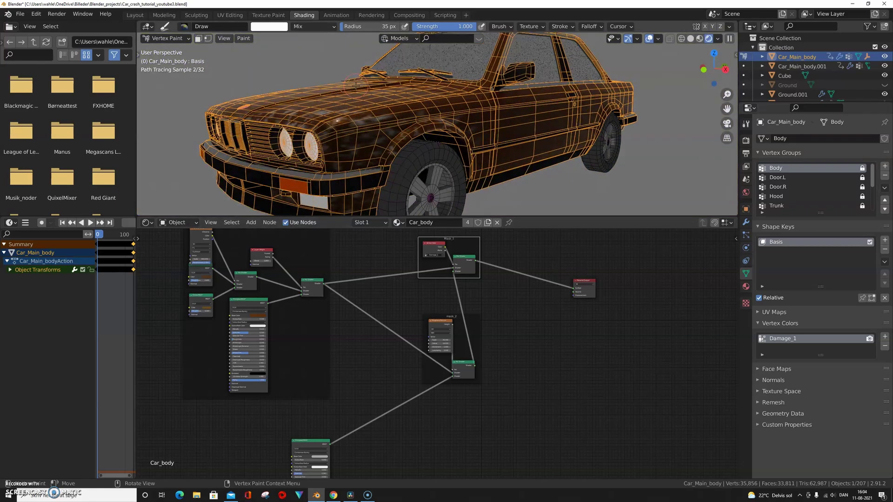
pyautogui.scroll(5, 487, 343)
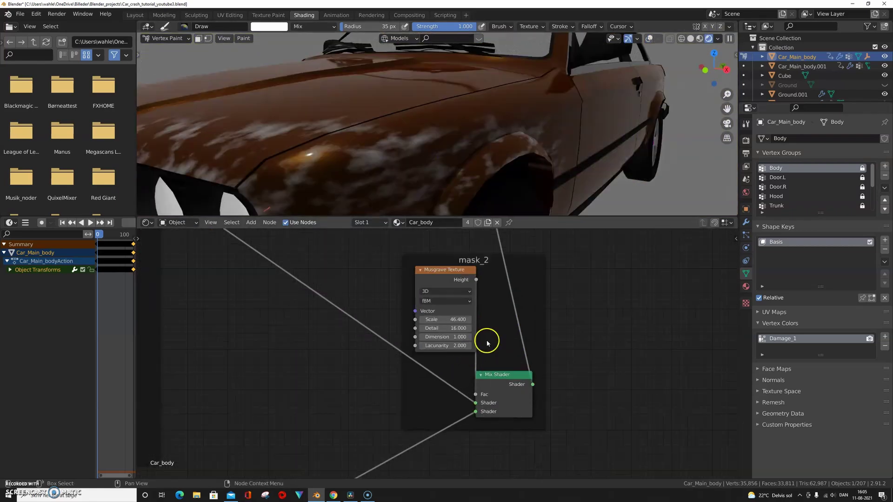
pyautogui.moveTo(487, 343); pyautogui.dragTo(485, 365, button='middle')
pyautogui.moveTo(453, 343); pyautogui.dragTo(372, 343)
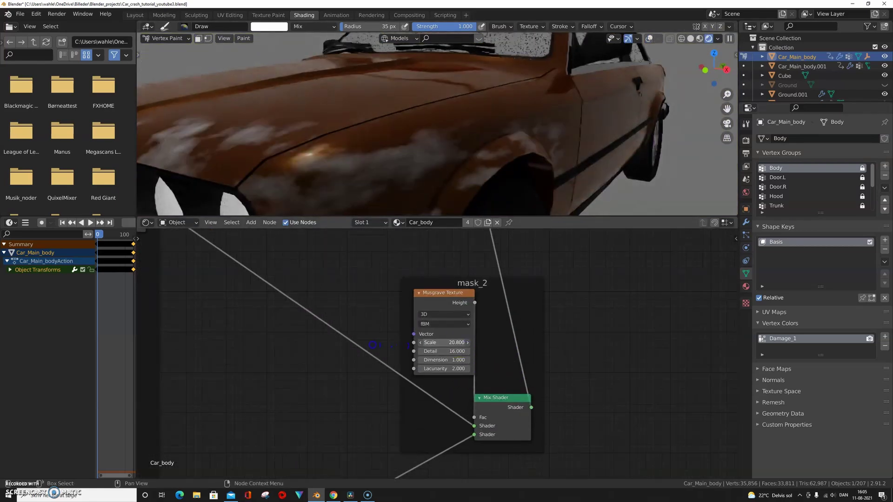
pyautogui.scroll(-4, 472, 186)
pyautogui.moveTo(437, 351); pyautogui.dragTo(453, 369)
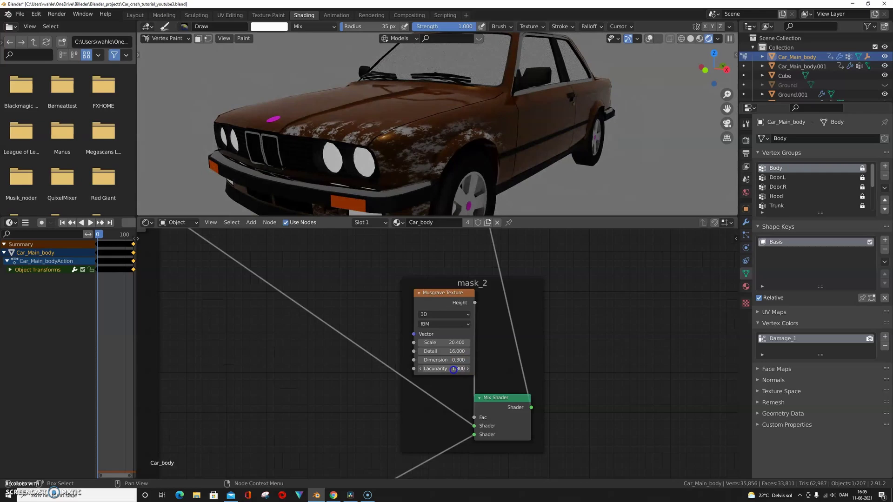
pyautogui.scroll(-3, 416, 106)
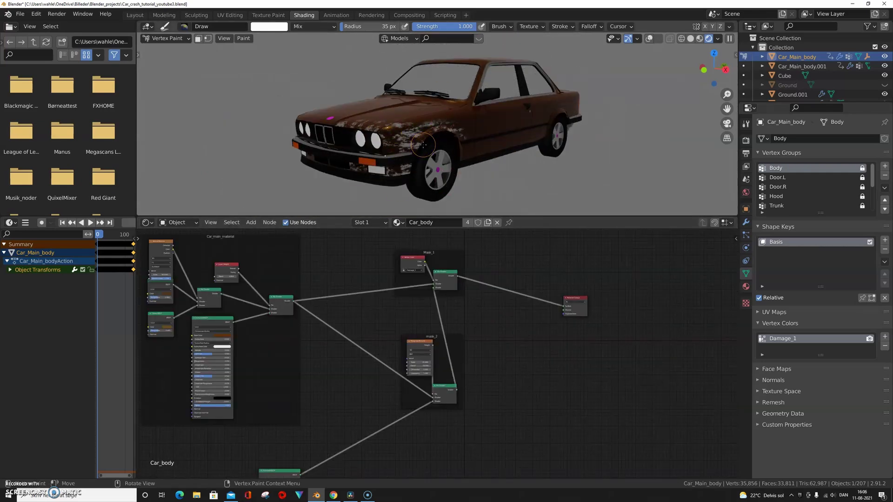
# Shift the Mask_1 frame aside and insert a new Mix Shader on the link between Mask_1 and the Material Output
pyautogui.click(425, 303)
pyautogui.moveTo(457, 296); pyautogui.dragTo(478, 301)
pyautogui.hotkey('shift', 'a')
pyautogui.click(526, 343)
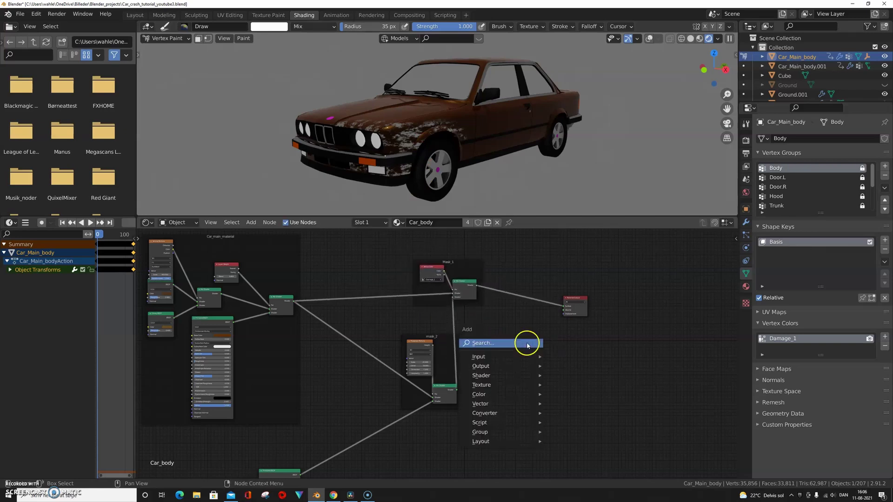
pyautogui.write('mix')
pyautogui.press('Return')
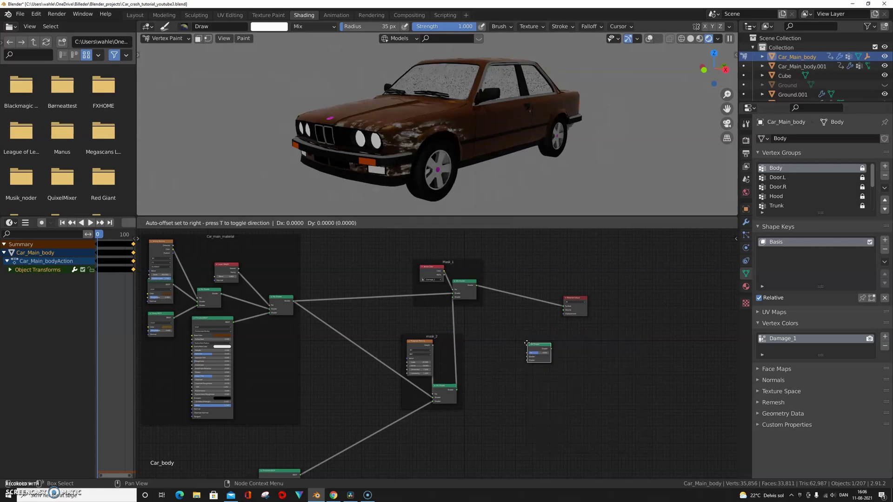
pyautogui.click(511, 286)
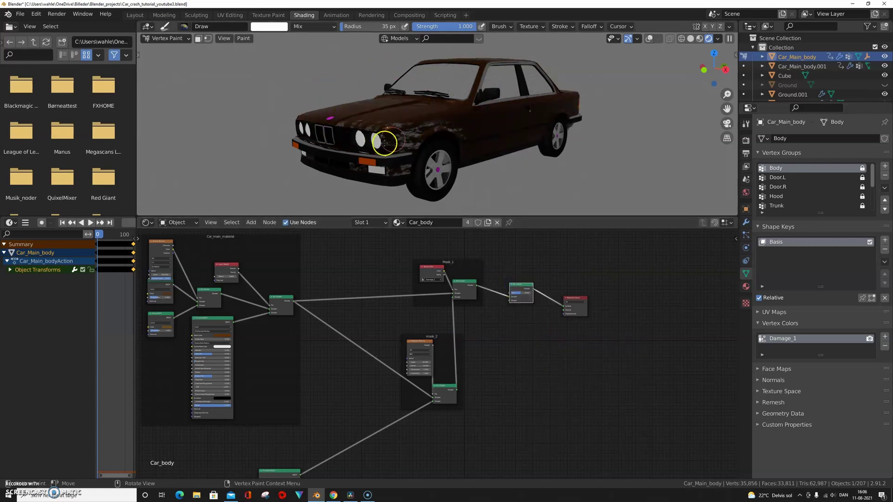
# Connect the main material to the new Mix Shader's second shader input and raise its Fac so the undamaged paint dominates
pyautogui.moveTo(292, 305); pyautogui.dragTo(581, 292)
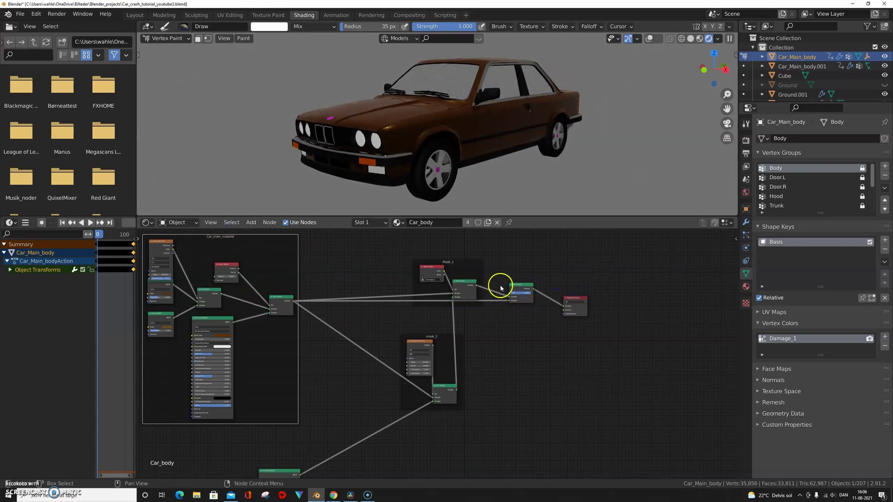
pyautogui.moveTo(526, 295); pyautogui.dragTo(554, 283)
pyautogui.scroll(-7, 346, 131)
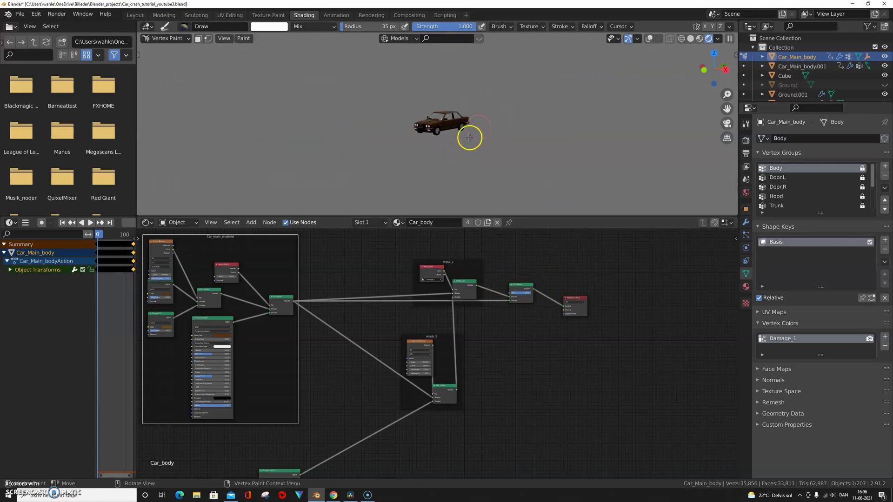
# Return to Object Mode, keyframe the new Mix Shader's Fac at frame 25, and change the Fac at frame 27 to reveal the damage
pyautogui.click(175, 35)
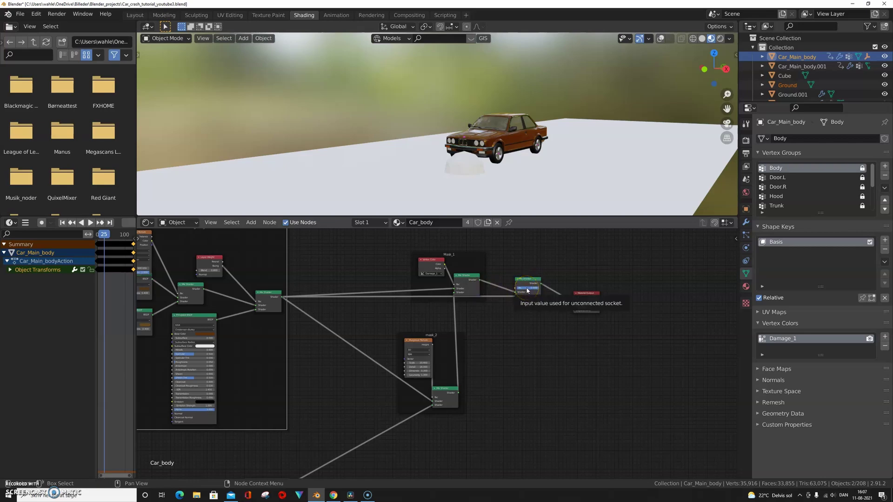
pyautogui.press('i')
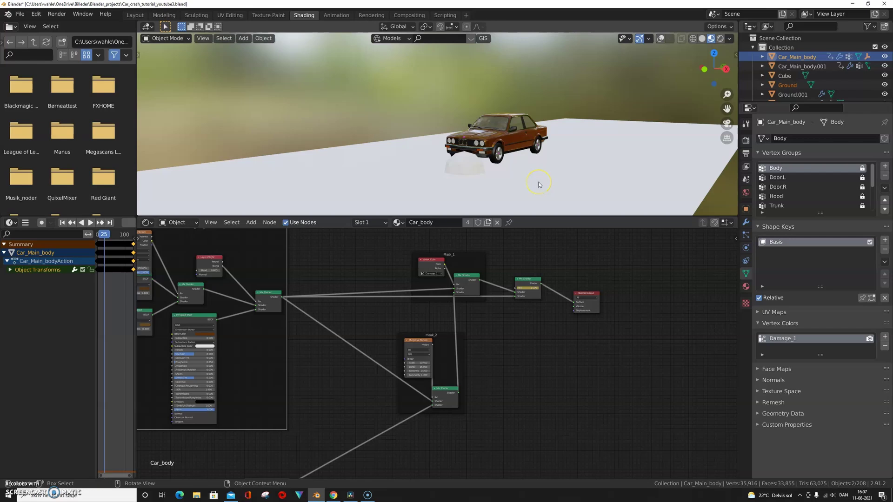
pyautogui.press('Right')
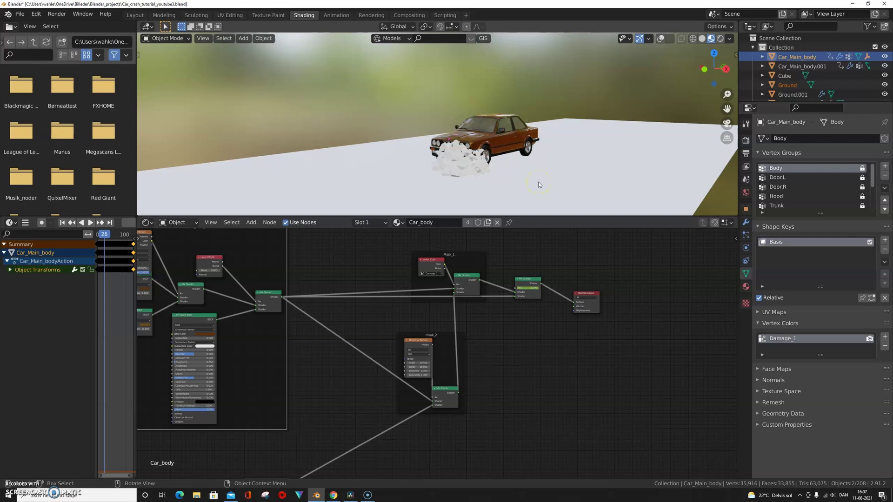
pyautogui.press('Right')
pyautogui.click(532, 288)
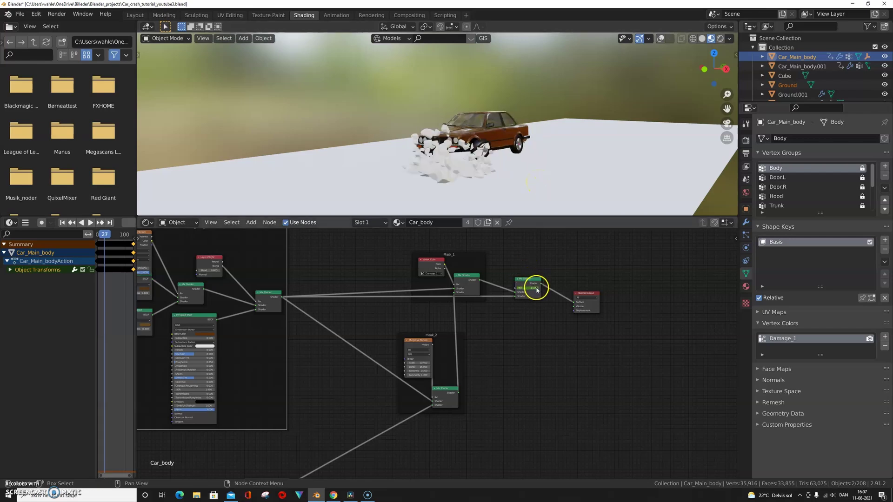
pyautogui.click(484, 287)
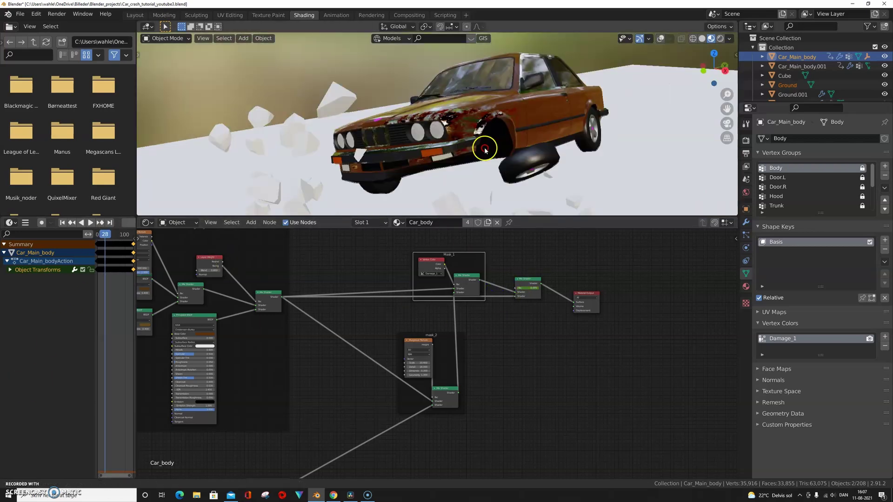
pyautogui.moveTo(484, 144); pyautogui.dragTo(483, 147, button='middle')
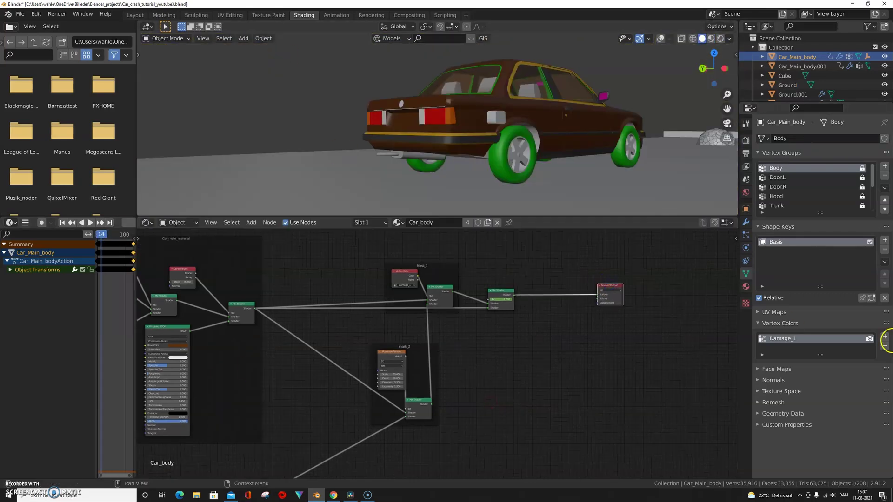
# Create a Damage_2 vertex color layer, add a Vertex Color node and link its color to the Material Output's surface
pyautogui.click(869, 348)
pyautogui.hotkey('shift', 'a')
pyautogui.click(563, 365)
pyautogui.write('vert')
pyautogui.press('Return')
pyautogui.moveTo(524, 348); pyautogui.dragTo(597, 295)
# Show the car in material preview with overlays and put its body in Vertex Paint mode
pyautogui.click(710, 39)
pyautogui.click(660, 39)
pyautogui.click(186, 38)
pyautogui.click(182, 79)
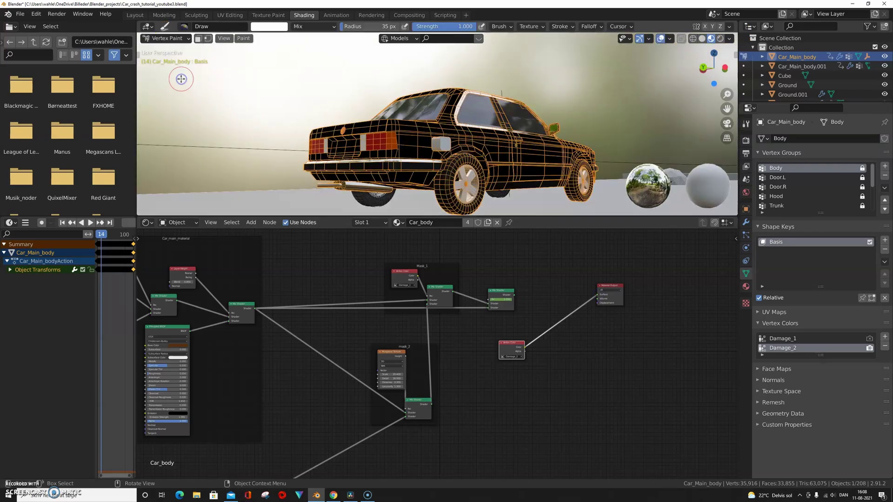
# Try to paint a stroke of damage on the rear of the car body
pyautogui.click(274, 28)
pyautogui.moveTo(564, 83); pyautogui.dragTo(581, 92, button='middle')
pyautogui.moveTo(375, 170); pyautogui.dragTo(416, 151)
pyautogui.moveTo(433, 153); pyautogui.dragTo(398, 165, button='middle')
pyautogui.hotkey('ctrl', 'z')
# Select the Damage_2 layer, reconnect the Vertex Color node to the Material Output, and set the paint color to black
pyautogui.click(790, 352)
pyautogui.moveTo(525, 348); pyautogui.dragTo(599, 295)
pyautogui.moveTo(492, 120); pyautogui.dragTo(558, 140, button='middle')
pyautogui.click(275, 27)
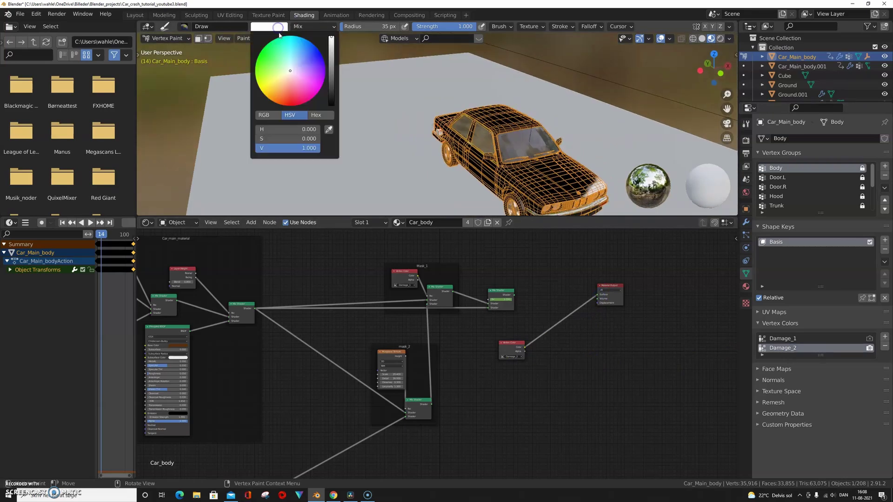
pyautogui.moveTo(335, 44); pyautogui.dragTo(335, 103)
pyautogui.moveTo(549, 137); pyautogui.dragTo(492, 119, button='middle')
# Paint the rear damage area in white and reconnect the keyframed Mix Shader to the Material Output's surface
pyautogui.click(275, 27)
pyautogui.moveTo(335, 104); pyautogui.dragTo(335, 45)
pyautogui.moveTo(430, 139)
pyautogui.mouseDown()
pyautogui.moveTo(414, 142)
pyautogui.moveTo(449, 135)
pyautogui.moveTo(389, 175)
pyautogui.moveTo(373, 131)
pyautogui.mouseUp()
pyautogui.moveTo(511, 343); pyautogui.dragTo(494, 357)
pyautogui.moveTo(514, 295); pyautogui.dragTo(597, 295)
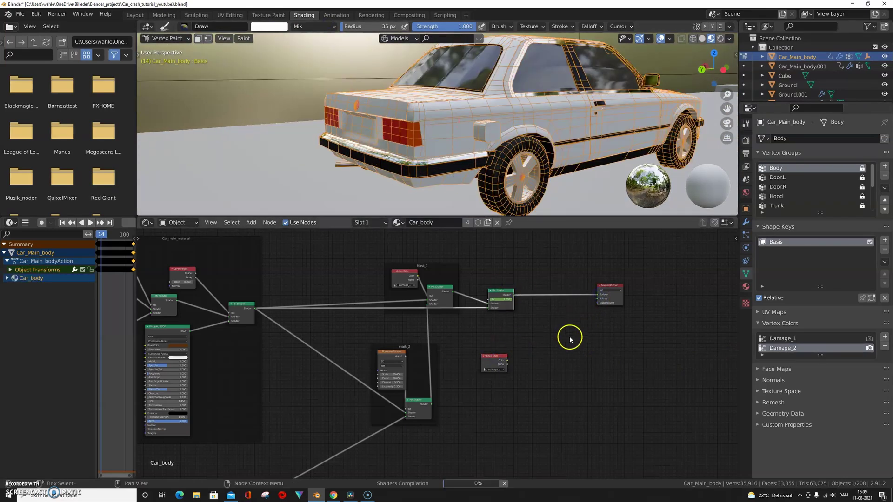
# Add a Mix Shader driven by the Damage_2 Vertex Color node and join both nodes in a frame labelled mask_3
pyautogui.moveTo(565, 145)
pyautogui.mouseDown(button='middle')
pyautogui.moveTo(372, 160)
pyautogui.moveTo(564, 155)
pyautogui.mouseUp(button='middle')
pyautogui.scroll(-2, 563, 157)
pyautogui.moveTo(494, 356); pyautogui.dragTo(549, 344)
pyautogui.hotkey('shift', 'a')
pyautogui.moveTo(559, 335); pyautogui.dragTo(562, 251)
pyautogui.hotkey('ctrl', 'j')
pyautogui.press('F2')
pyautogui.write('mask_3')
pyautogui.press('Return')
# Move the Material Output aside and connect the keyframed Mix Shader and the mask_2 Mix Shader to the mask_3 Mix Shader's inputs
pyautogui.moveTo(609, 286); pyautogui.dragTo(663, 300)
pyautogui.moveTo(501, 290); pyautogui.dragTo(570, 273)
pyautogui.click(255, 308)
pyautogui.moveTo(536, 328); pyautogui.dragTo(488, 335, button='middle')
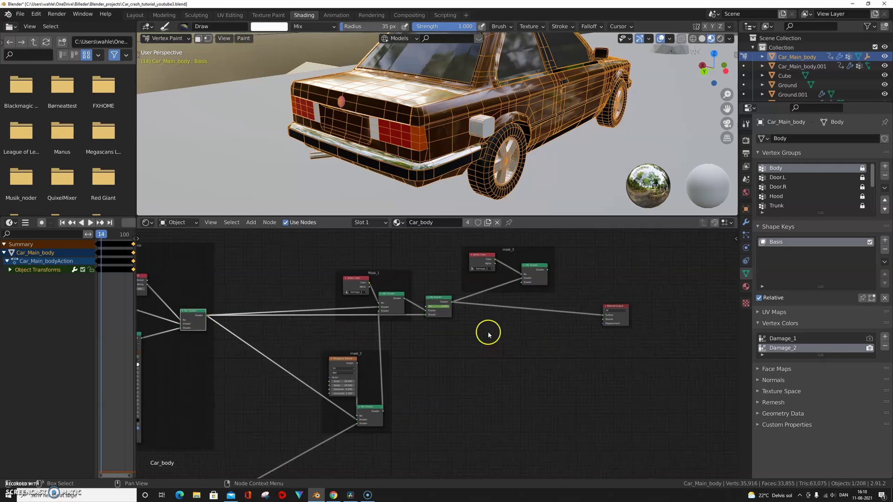
pyautogui.scroll(-3, 455, 371)
pyautogui.moveTo(455, 371); pyautogui.dragTo(449, 347, button='middle')
pyautogui.moveTo(392, 378); pyautogui.dragTo(504, 277)
# Connect the mask_3 Mix Shader's output to the Material Output's surface
pyautogui.moveTo(498, 373); pyautogui.dragTo(406, 398, button='middle')
pyautogui.scroll(3, 406, 398)
pyautogui.moveTo(504, 309); pyautogui.dragTo(590, 319)
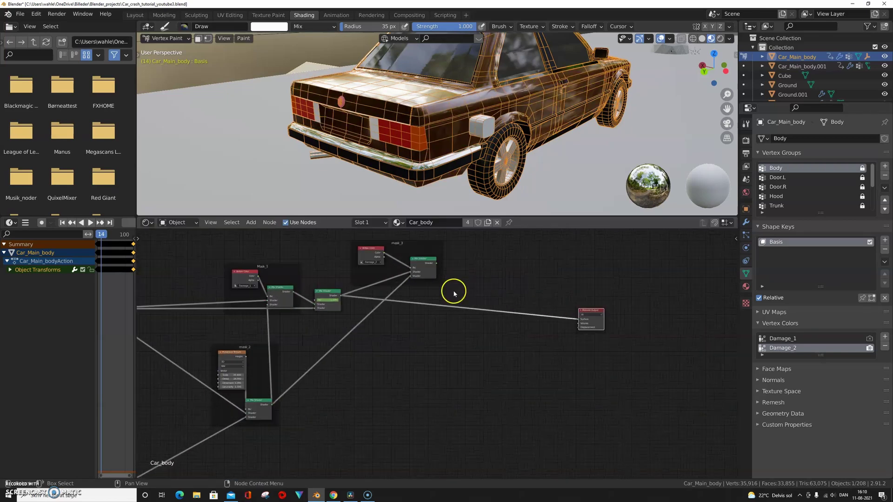
pyautogui.moveTo(437, 264); pyautogui.dragTo(578, 320)
# Insert another Mix Shader on the link between mask_3 and the Material Output
pyautogui.moveTo(436, 343); pyautogui.dragTo(441, 361, button='middle')
pyautogui.hotkey('shift', 'a')
pyautogui.click(441, 361)
pyautogui.write('mi')
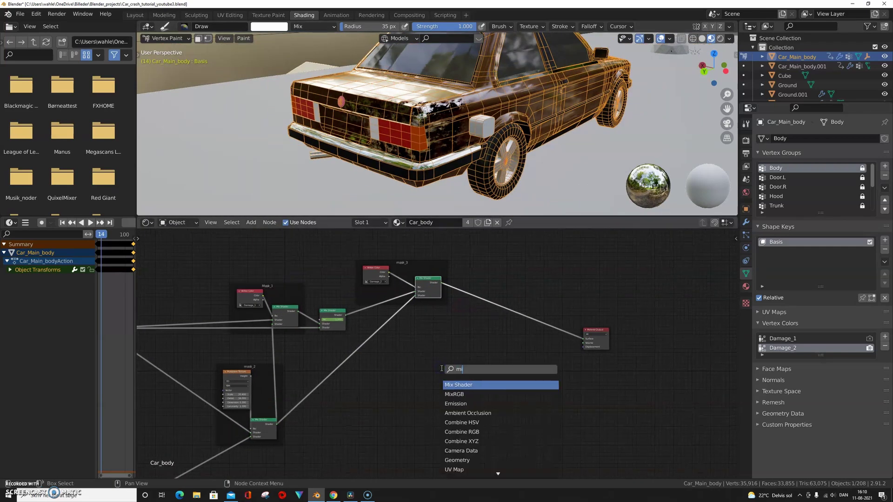
pyautogui.press('Return')
pyautogui.click(490, 295)
# Connect the main material to the second shader input of the Mix Shader after mask_3 and adjust its Fac
pyautogui.scroll(-5, 461, 348)
pyautogui.moveTo(209, 336); pyautogui.dragTo(474, 324)
pyautogui.scroll(8, 587, 301)
pyautogui.moveTo(588, 301); pyautogui.dragTo(555, 318, button='middle')
pyautogui.moveTo(486, 305); pyautogui.dragTo(598, 305)
pyautogui.scroll(-12, 512, 186)
pyautogui.moveTo(513, 148); pyautogui.dragTo(422, 142, button='middle')
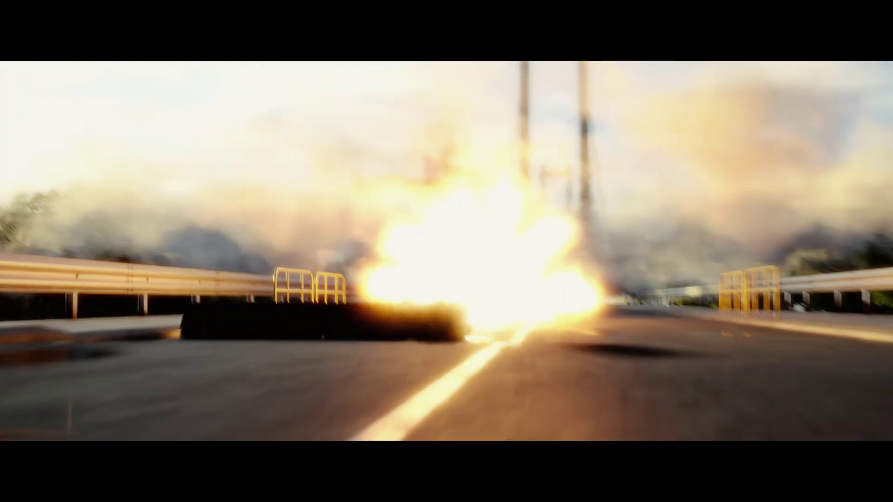